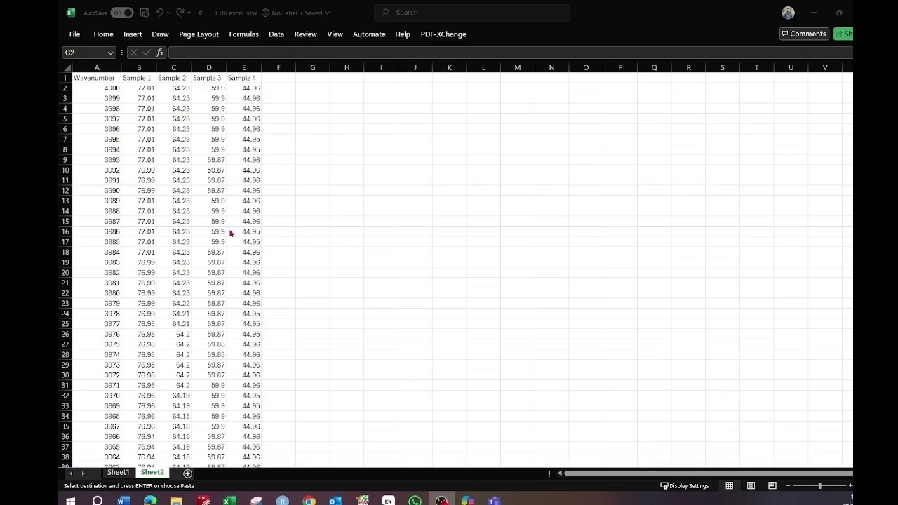
Add the series headers Normalize 1 to Normalize 4 in G1:J1 and autofit their column widths.
left_click(316, 78)
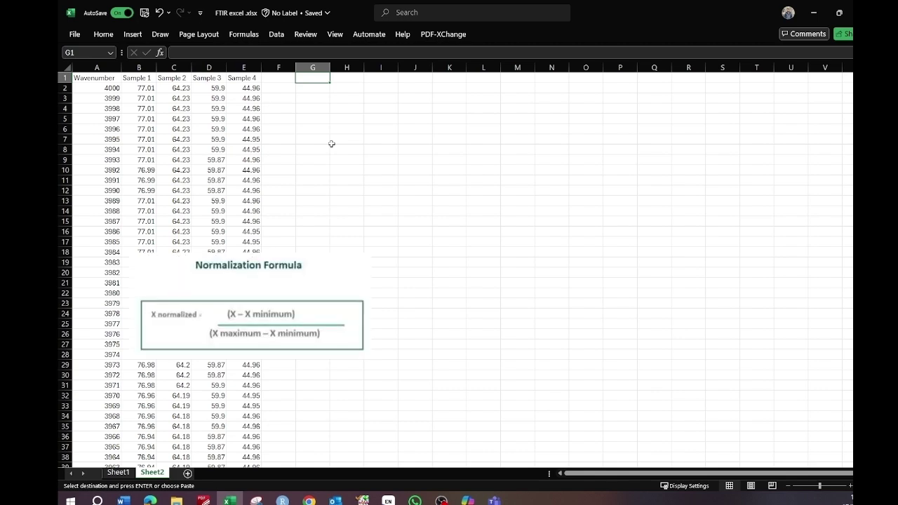
type("Normalize 1")
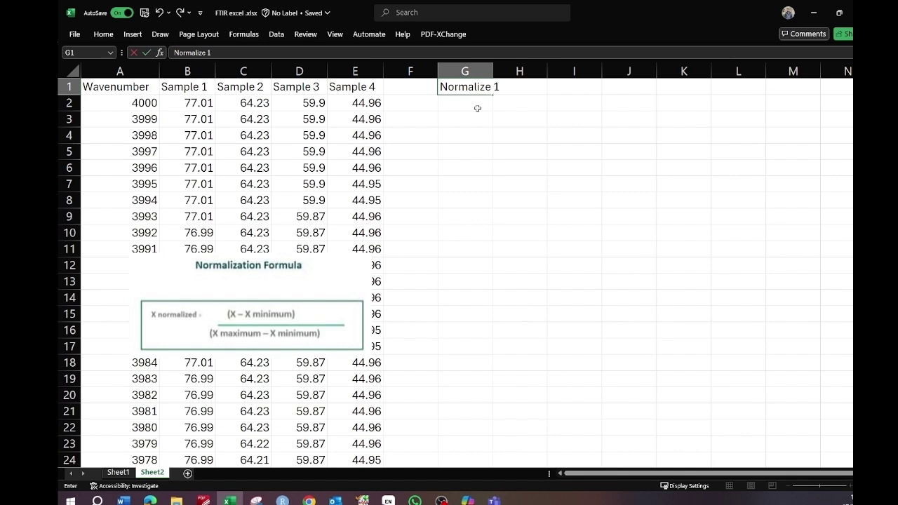
key("Return")
left_click(475, 92)
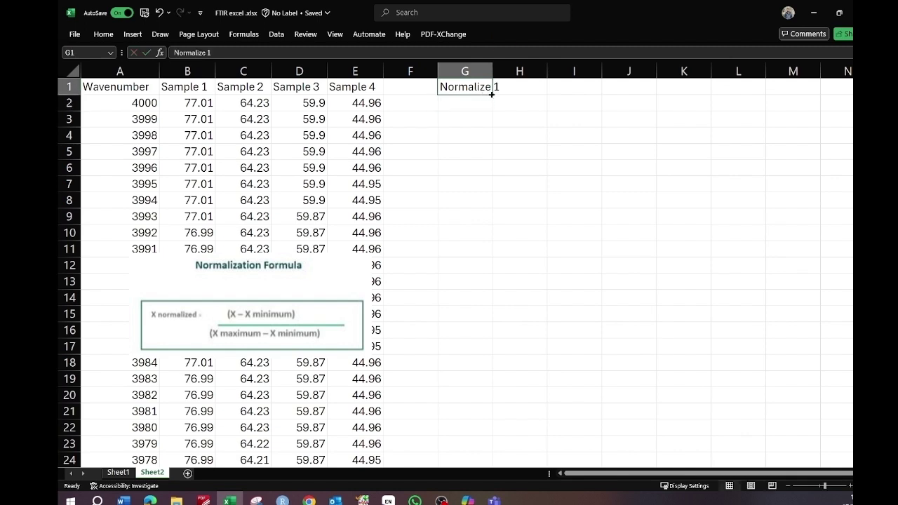
left_click_drag(491, 94, 631, 87)
left_click_drag(464, 71, 684, 71)
double_click(492, 71)
left_click(477, 133)
left_click(468, 99)
left_click(453, 130)
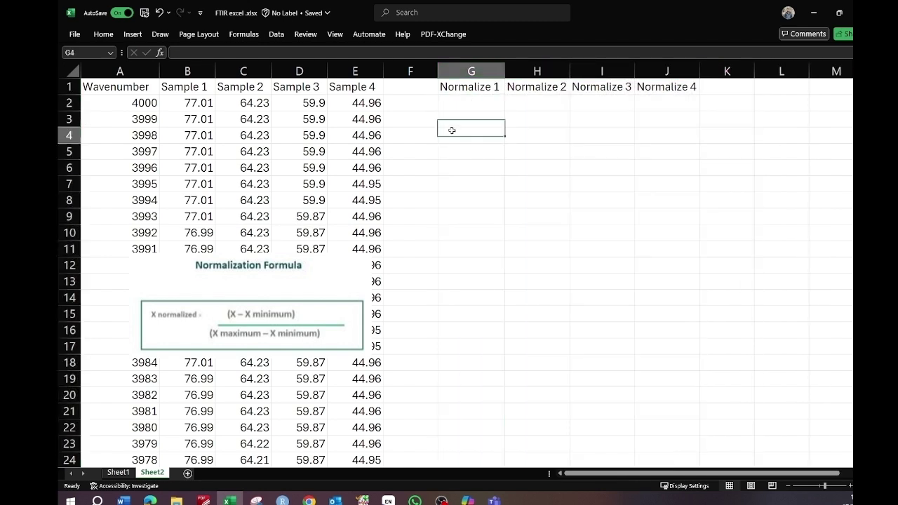
left_click(429, 118)
left_click(483, 118)
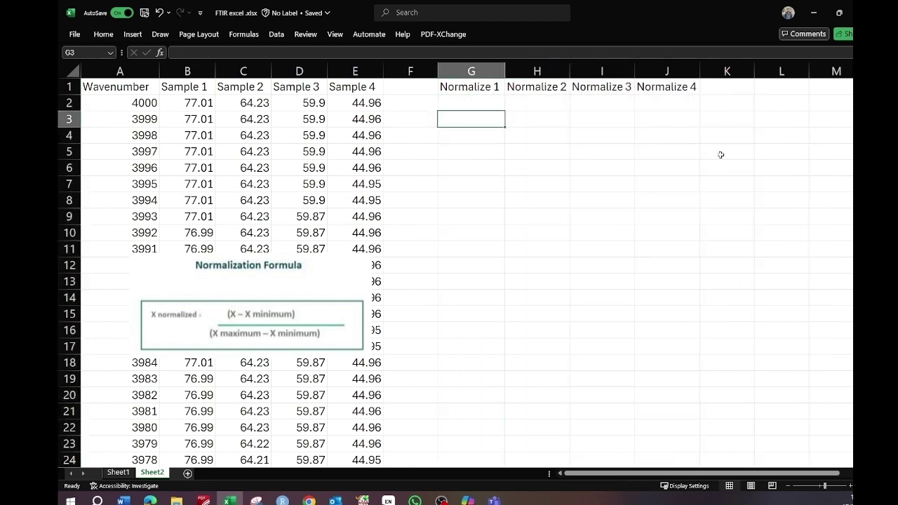
Enter the labels Max, Min and Diff in cells K2, K3 and K4.
scroll(701, 468, "right", 1)
left_click(712, 103)
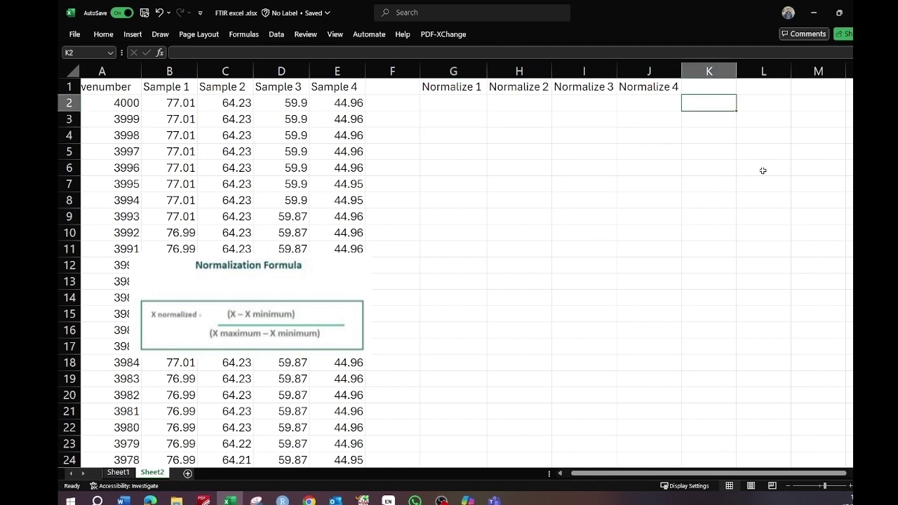
type("Max")
key("Return")
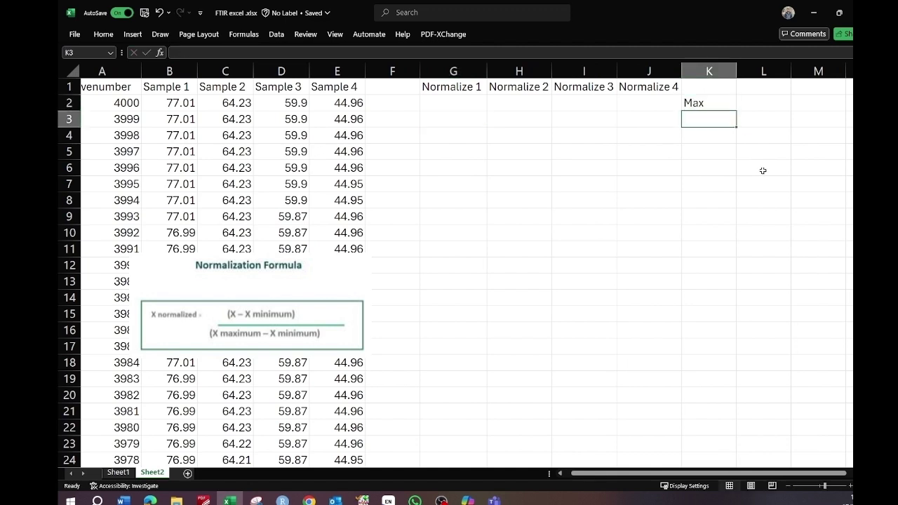
type("Min")
key("Return")
type("Diff")
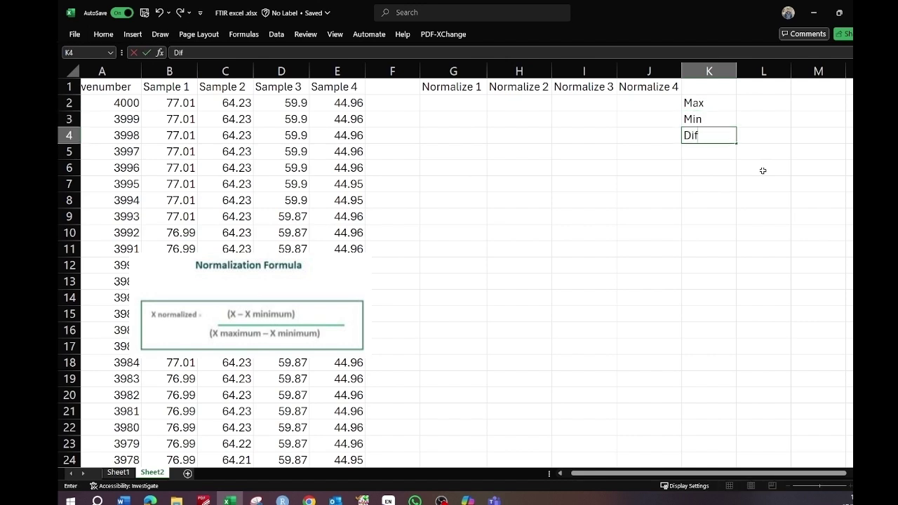
key("Return")
Calculate the maximum of the Sample 1 column in L2 with =Max(B:B).
key("Up")
key("Up")
key("Up")
key("Right")
type("=")
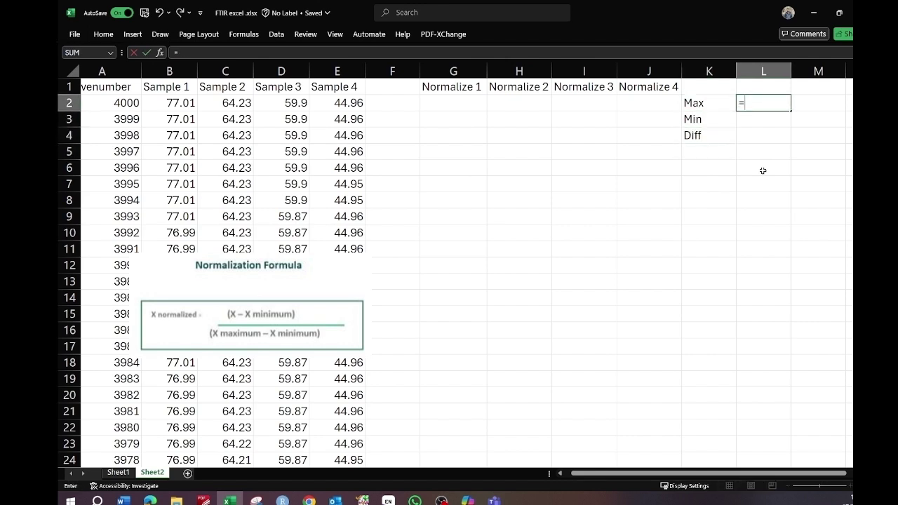
type("Max(")
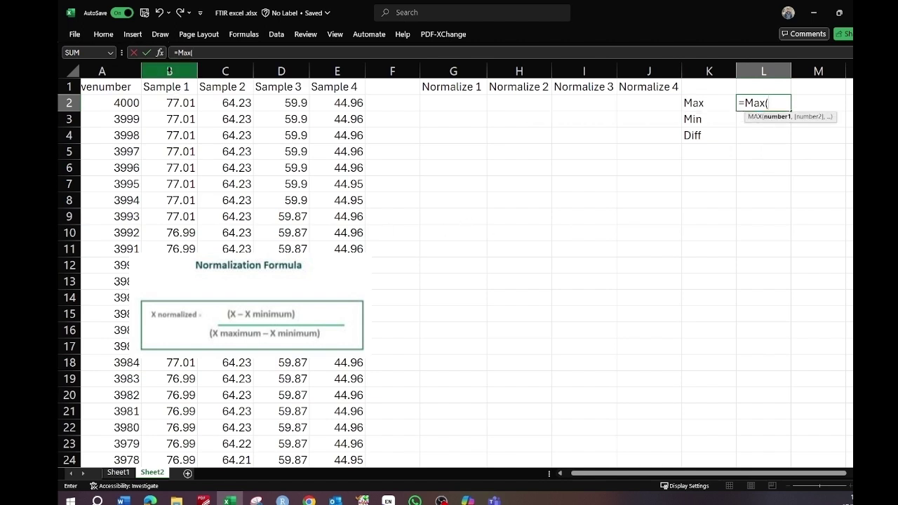
left_click(169, 71)
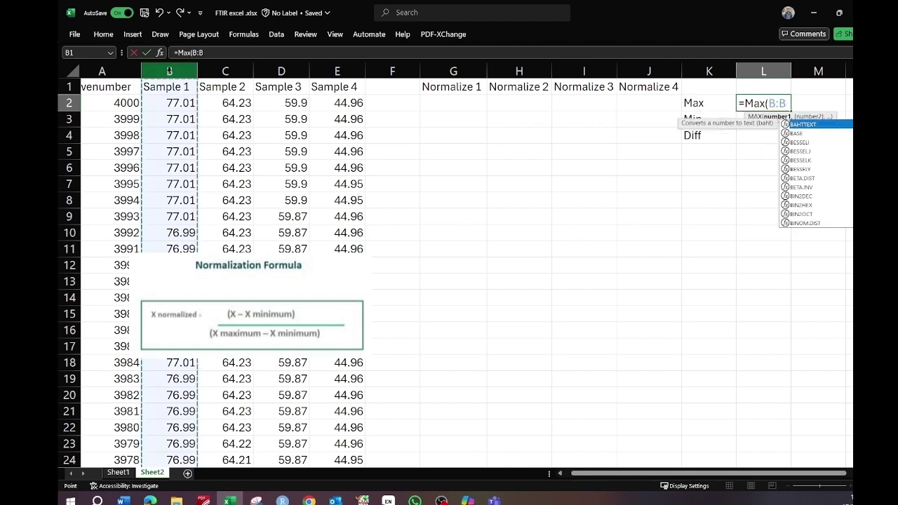
key("Return")
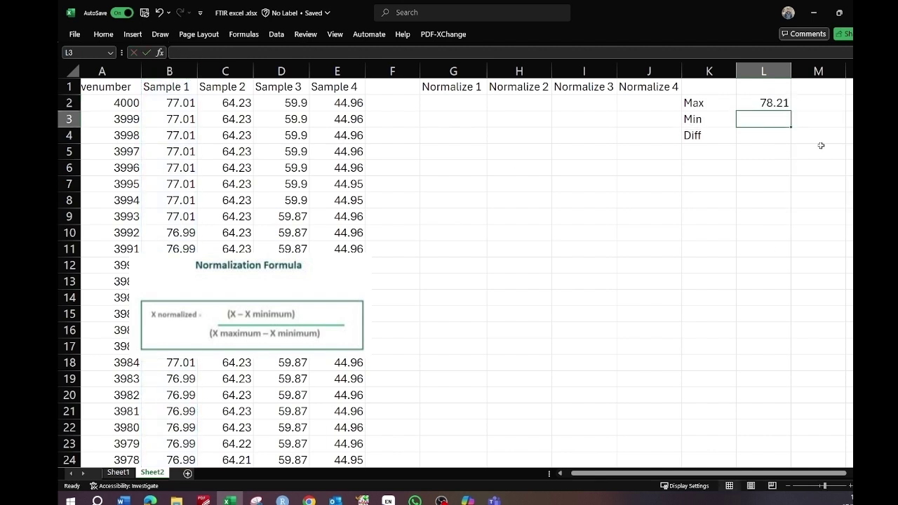
Calculate the minimum of the Sample 1 column in L3 with =Min(B:B).
type("=")
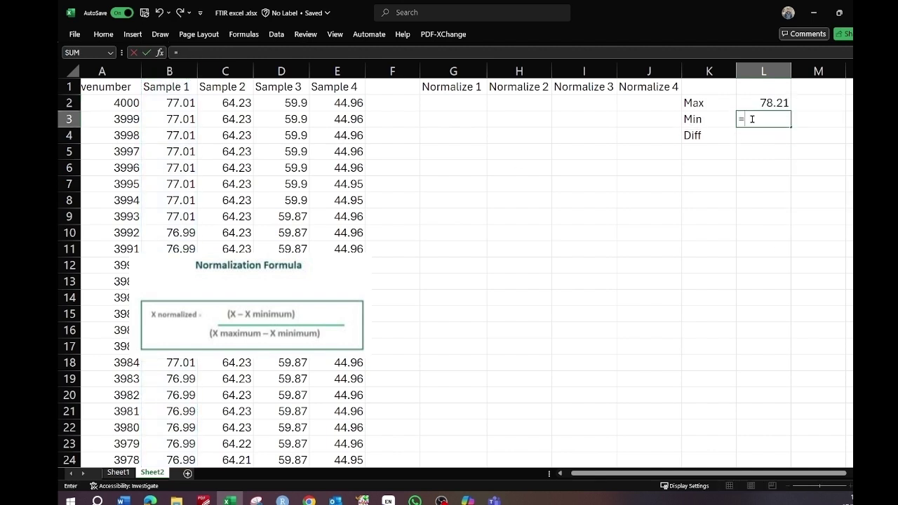
type("Min(")
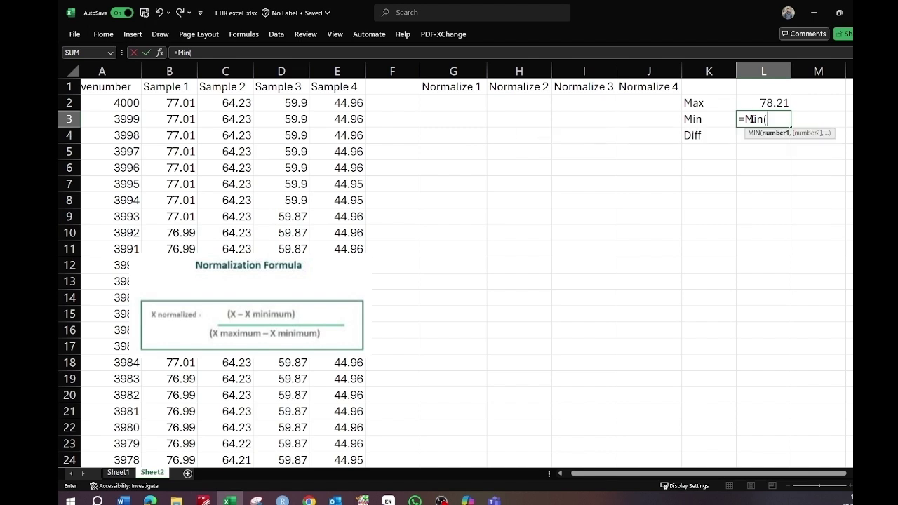
left_click(162, 63)
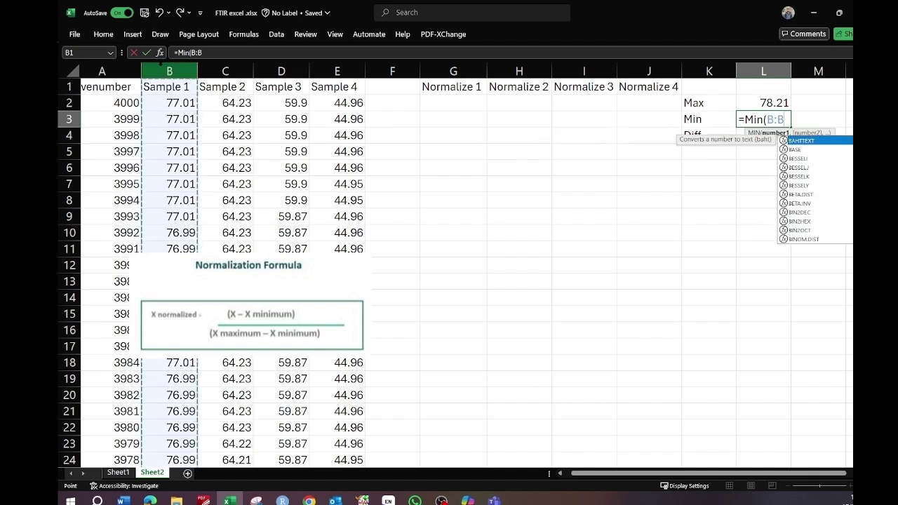
type(")")
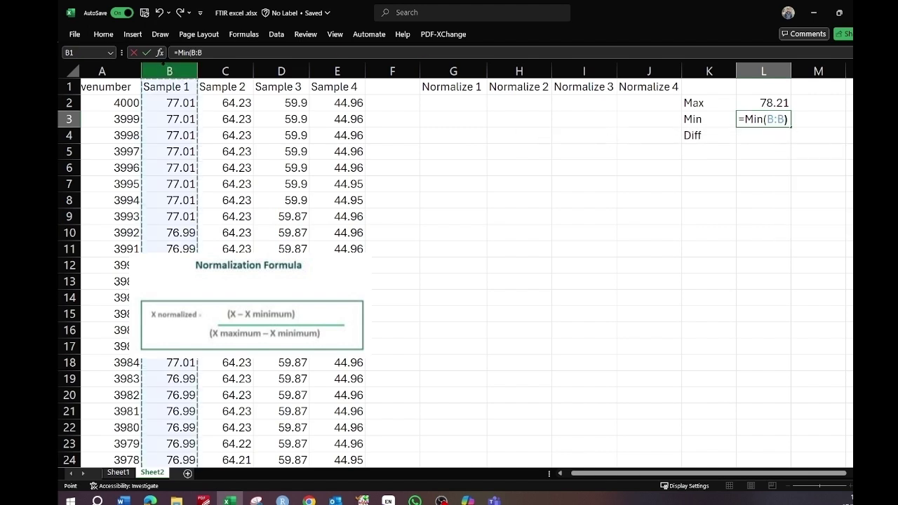
key("Return")
Calculate the difference between maximum and minimum in L4 with =L2-L3.
type("=")
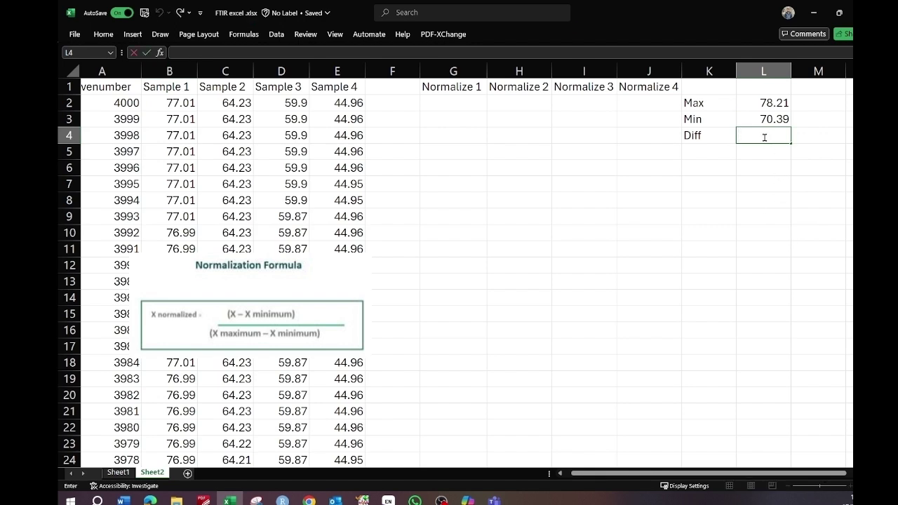
left_click(765, 107)
type("-")
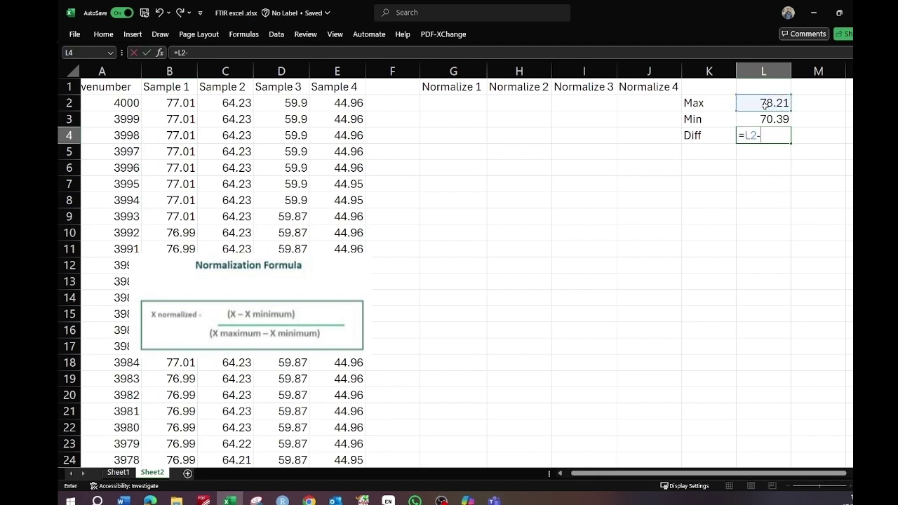
left_click(777, 119)
key("Return")
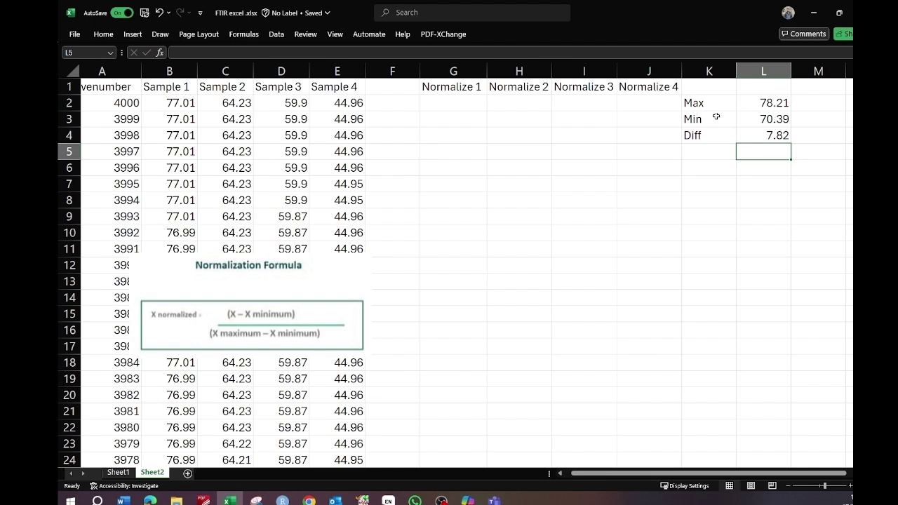
Enter the formula =B2-L3/L4 in G2 under Normalize 1.
left_click(446, 105)
type("=?")
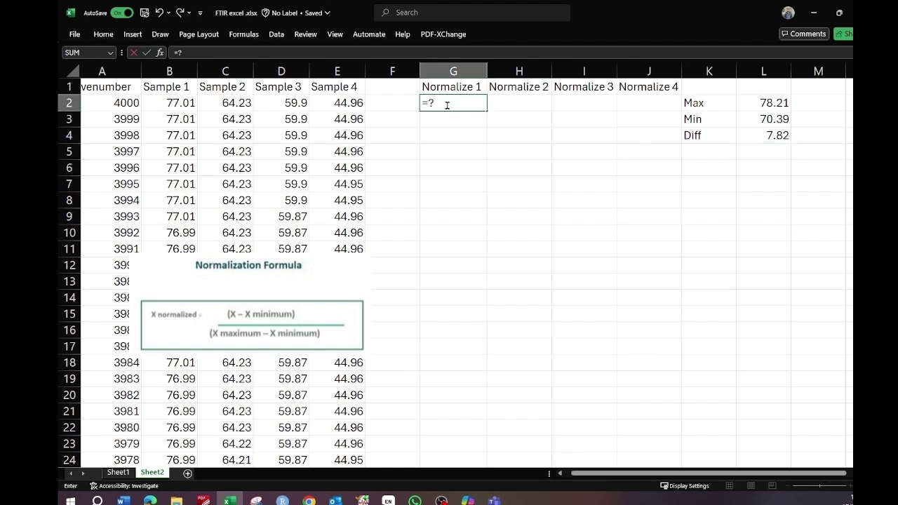
left_click(184, 103)
type("-")
left_click(775, 123)
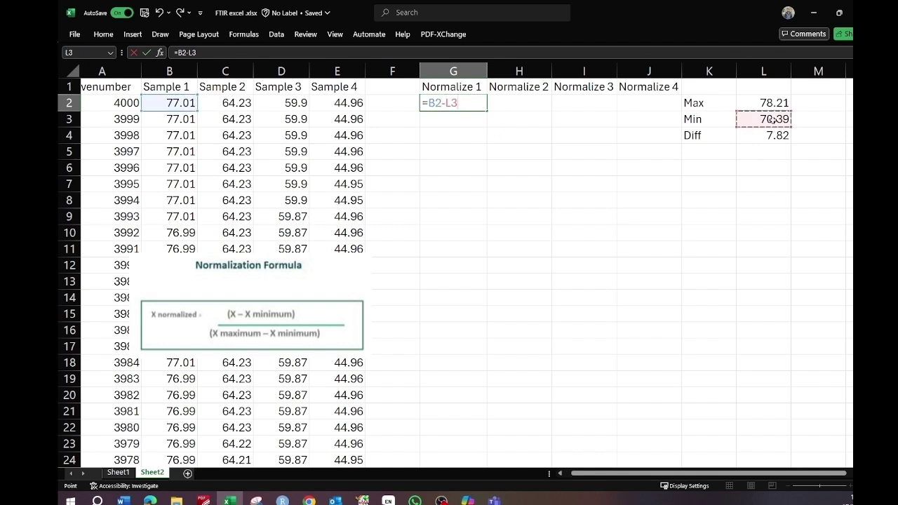
type("/")
left_click(771, 134)
key("Return")
Put parentheses around the subtraction in G2 so the formula reads =(B2-L3)/L4.
left_click(458, 101)
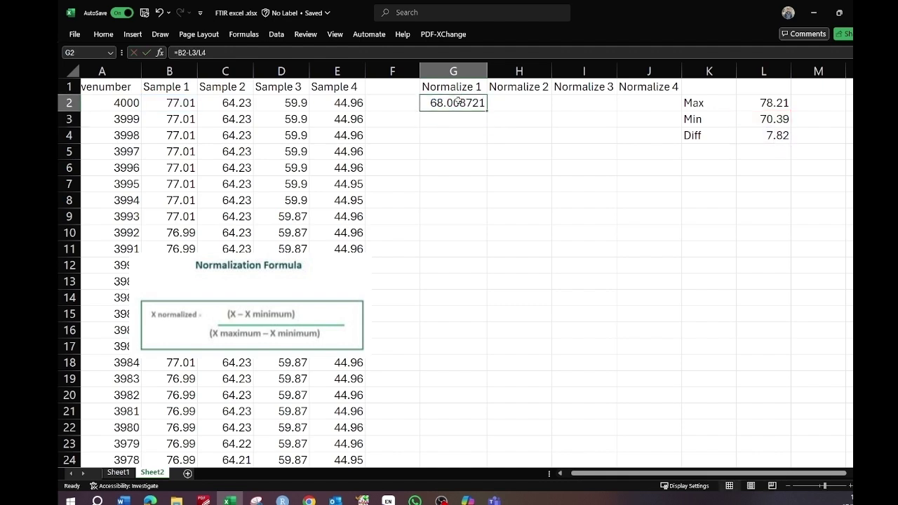
left_click(177, 53)
type("(")
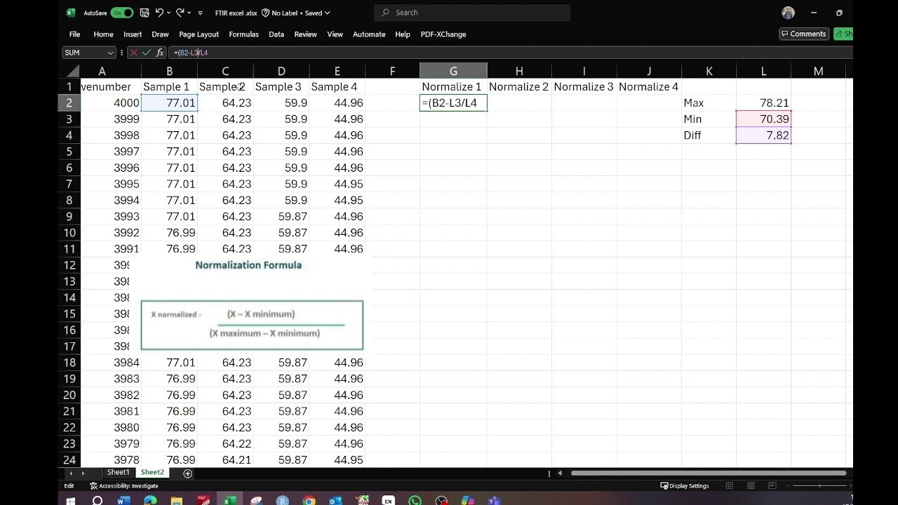
type(")")
key("Return")
Delete the empty column F between the Sample 4 and Normalize 1 columns.
left_click(386, 71)
right_click(386, 71)
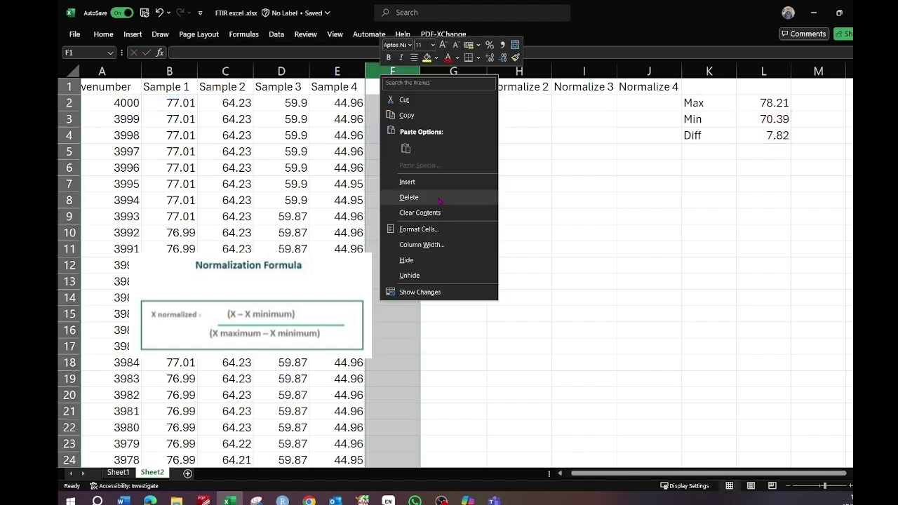
left_click(465, 192)
left_click(409, 105)
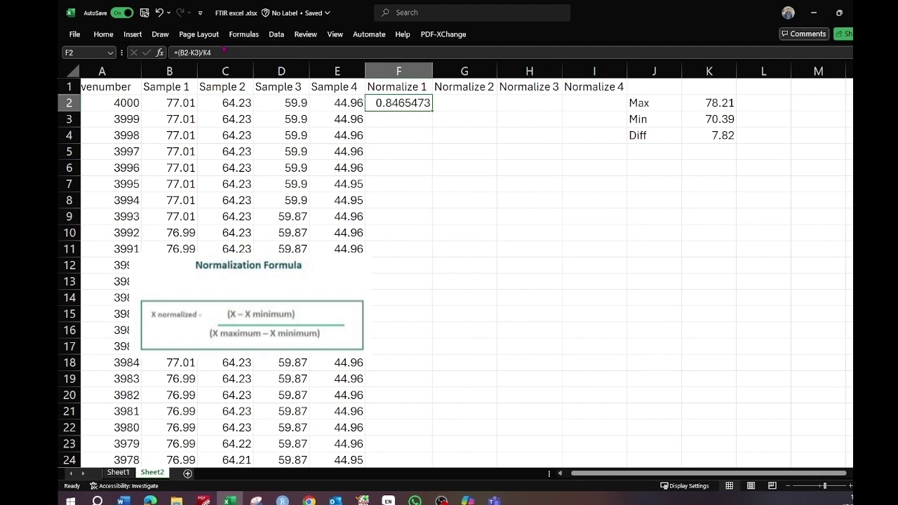
left_click(199, 53)
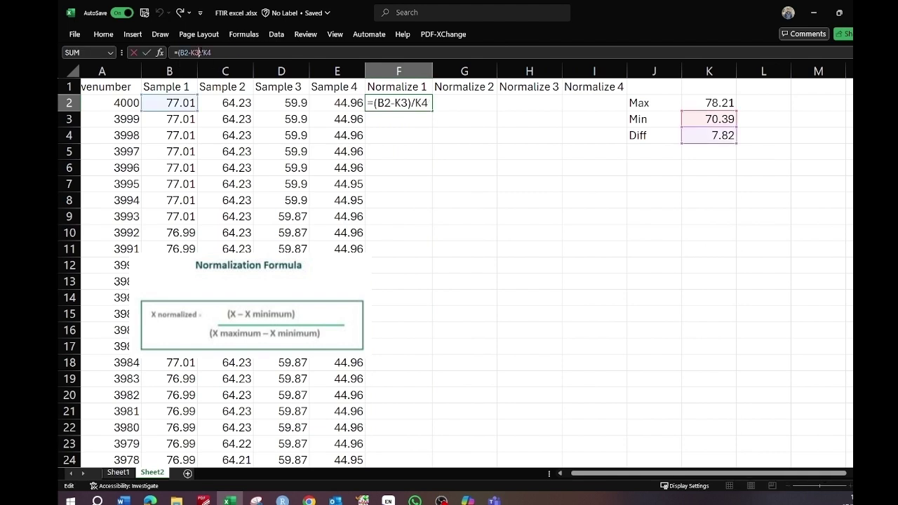
left_click(420, 200)
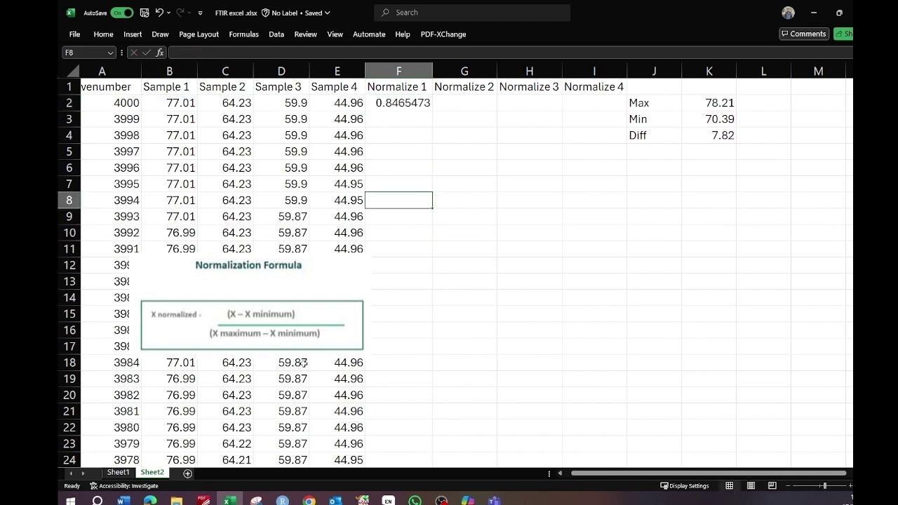
key("alt+Tab")
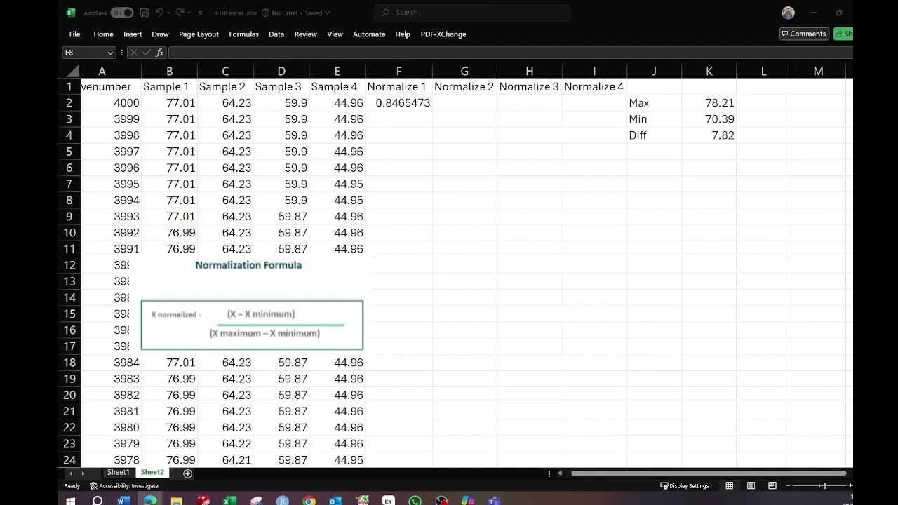
Lock the row references to the minimum and difference in F2, making the formula =(B2-K$3)/K$4.
left_click(398, 102)
left_click(195, 53)
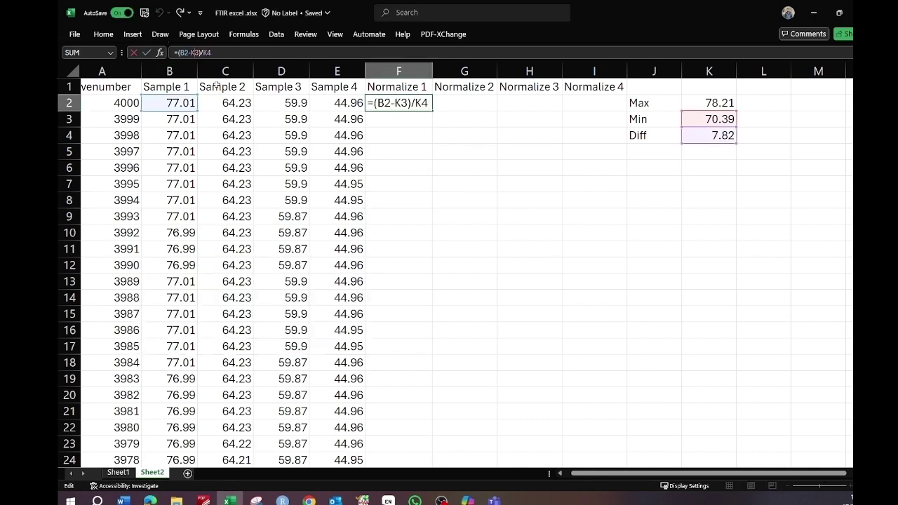
type("$")
left_click(210, 53)
type("$")
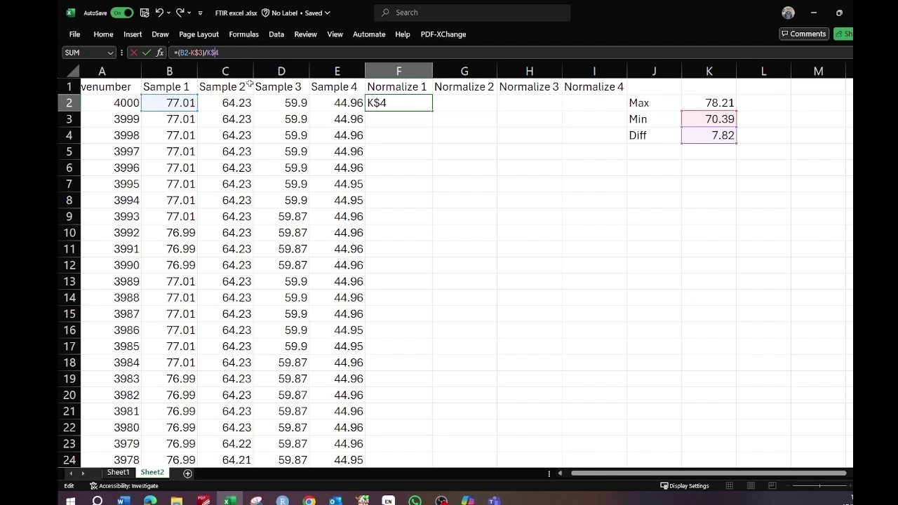
key("Return")
Fill the Normalize 1 formula from F2 down to row 3502 and inspect the formula in the last cell.
left_click(400, 100)
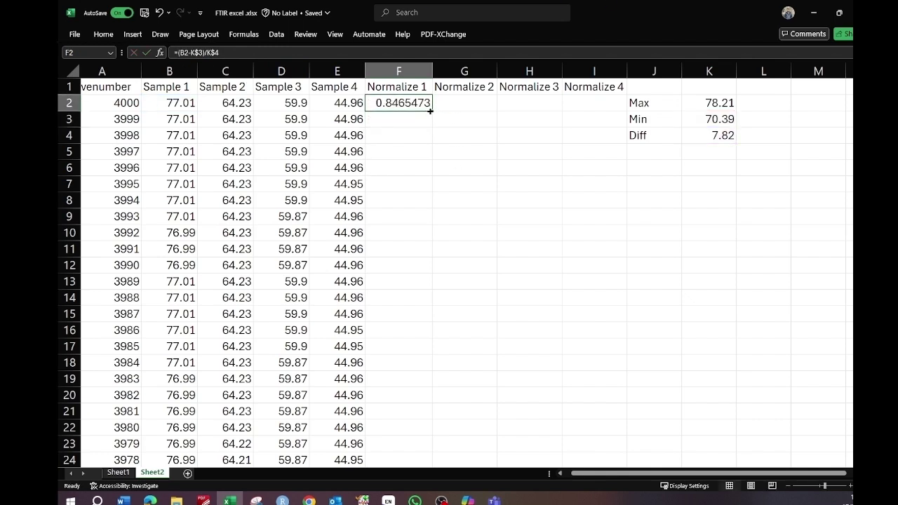
double_click(430, 111)
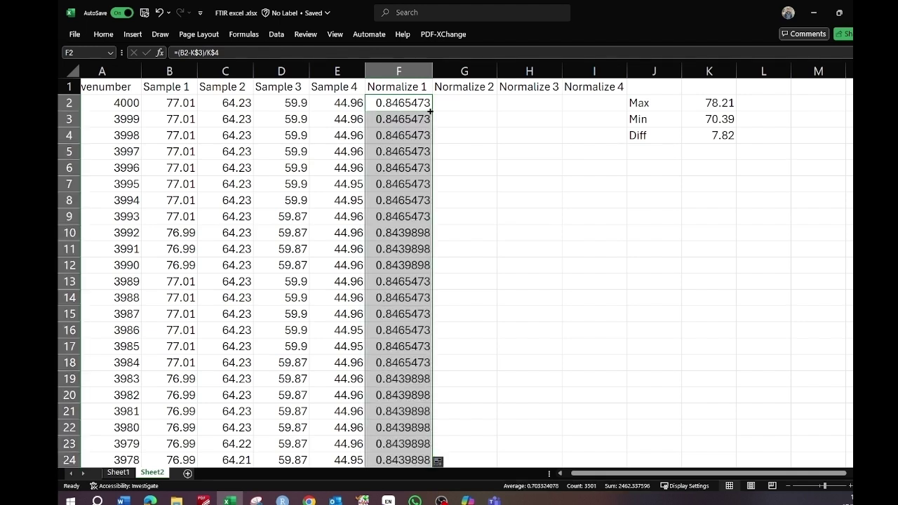
left_click(414, 103)
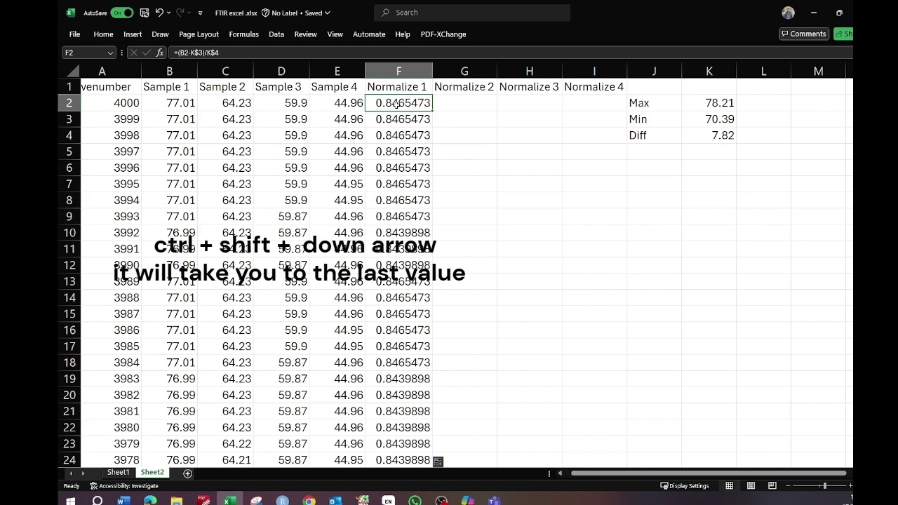
key("ctrl+Down")
key("ctrl+Up")
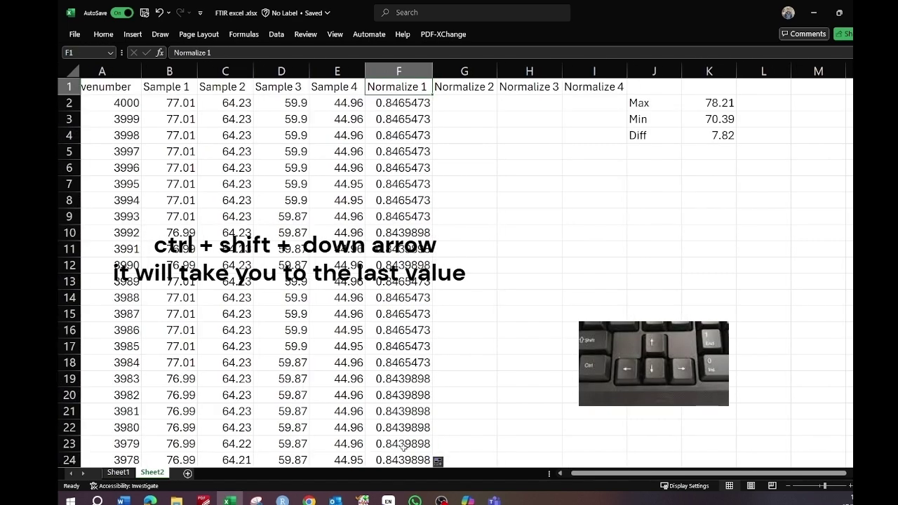
key("ctrl+Down")
left_click(309, 52)
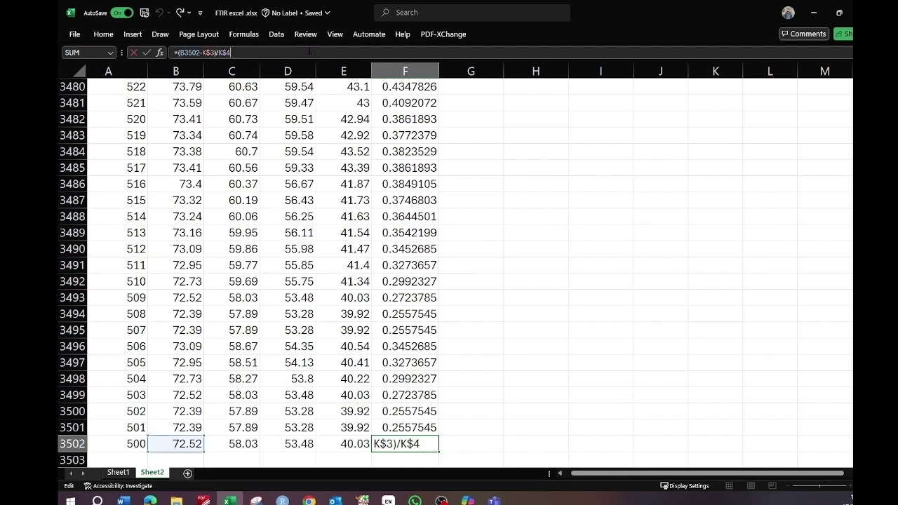
Label K1 above the Max, Min and Diff values as Sample 1 and extend the header series to Sample 4 in N1.
left_click(536, 427)
left_click(409, 444)
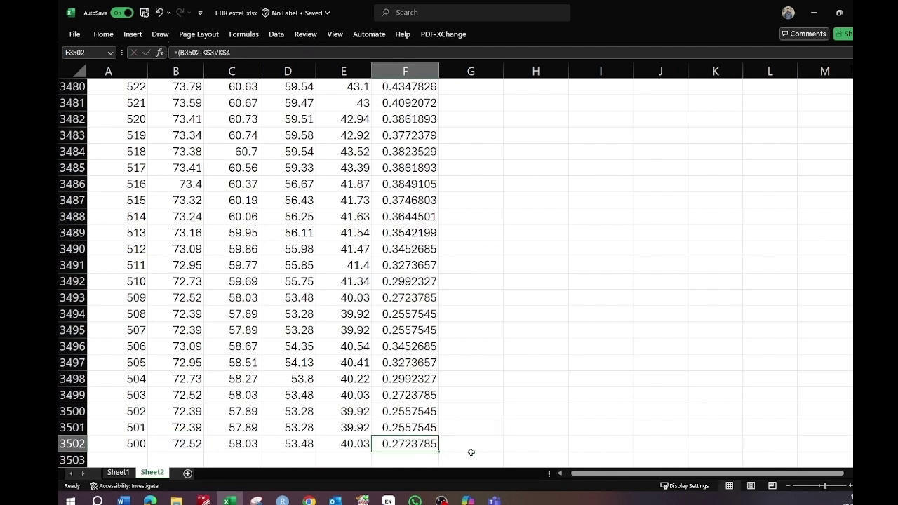
key("ctrl+Up")
key("Down")
key("Right")
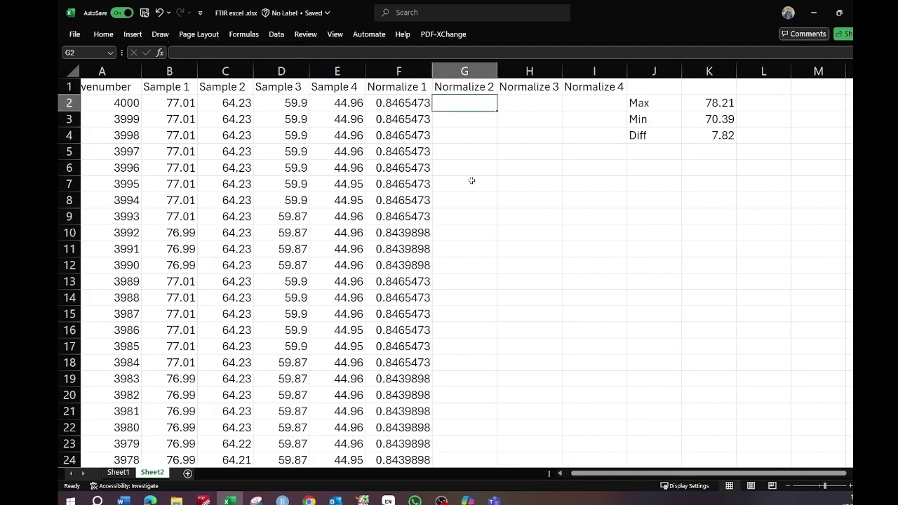
left_click(709, 86)
type("Sample")
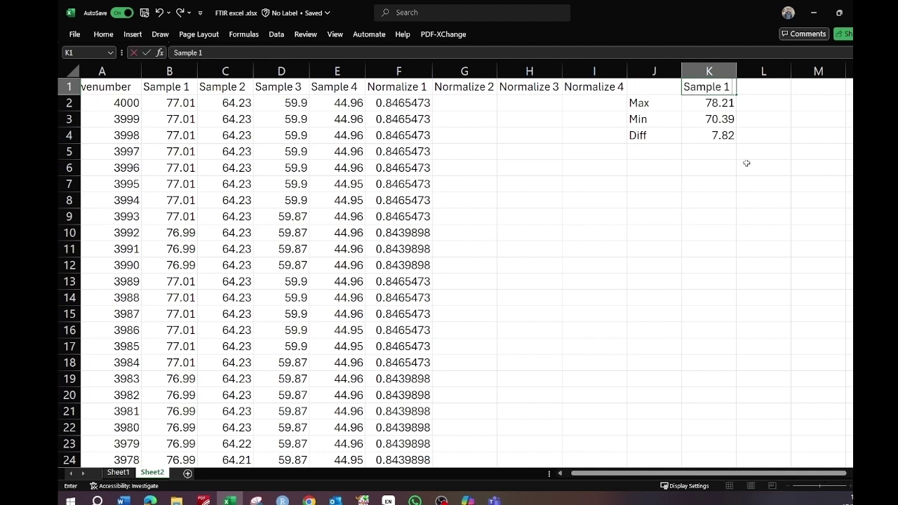
type(" 1")
key("Return")
left_click_drag(726, 95, 705, 98)
left_click(547, 238)
Fill the Max, Min and Diff formulas from column K across to the Sample 4 column N.
left_click(550, 104)
left_click_drag(564, 112, 733, 104)
left_click(551, 119)
left_click_drag(563, 128, 725, 136)
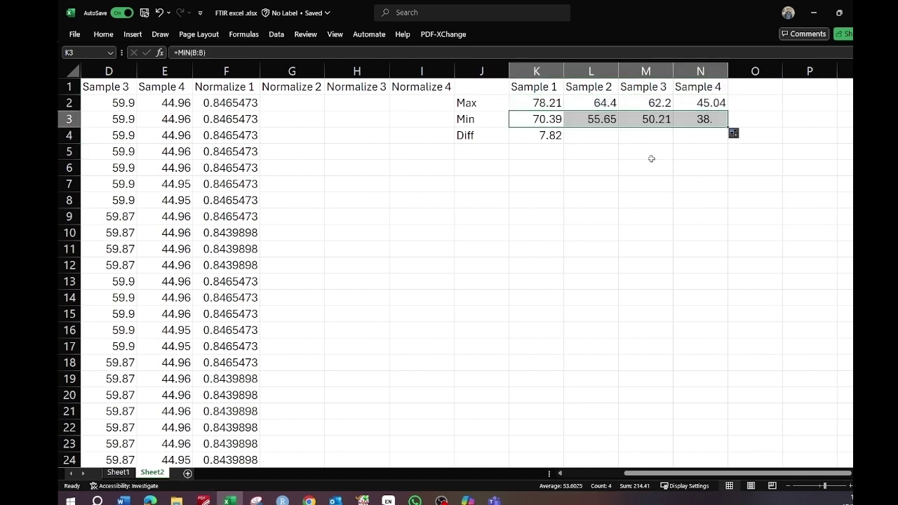
left_click(550, 135)
left_click_drag(563, 144, 701, 140)
left_click(688, 183)
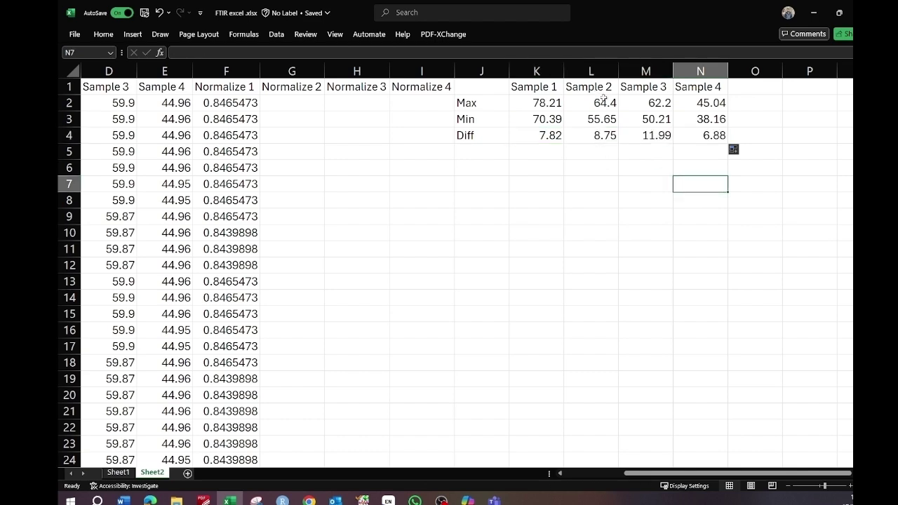
Inspect the Sample 2 maximum formula in L2 to check which data column it references.
left_click(598, 99)
left_click(547, 52)
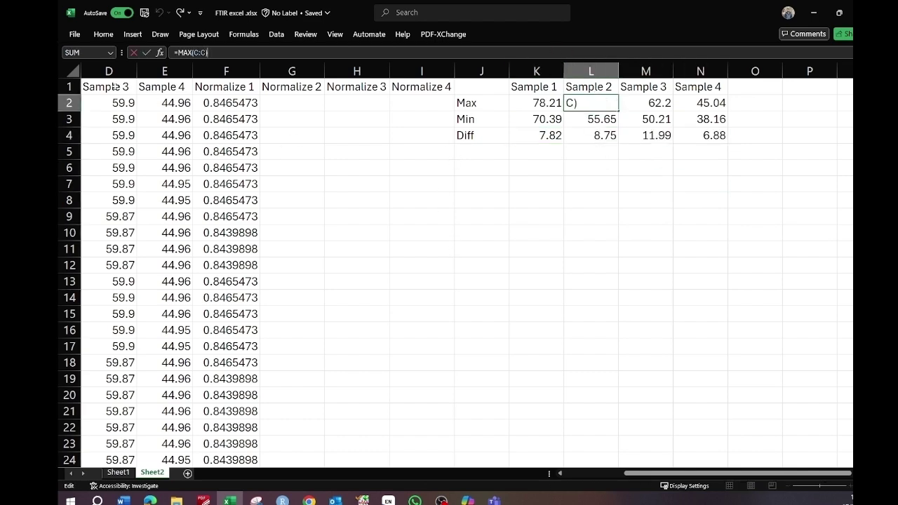
left_click_drag(639, 474, 614, 480)
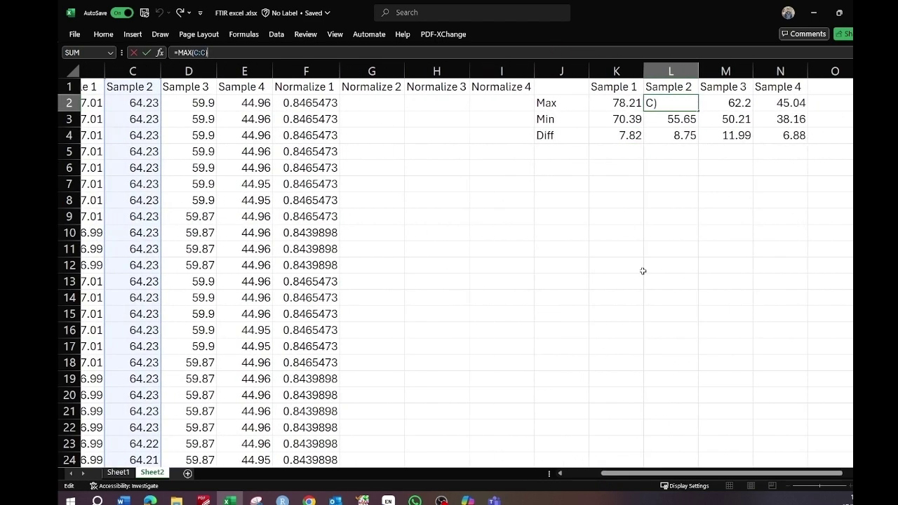
left_click(641, 269)
Fill the normalization formula from F2 across to I2 and inspect the resulting formulas in G2 and I2.
left_click(334, 109)
left_click_drag(339, 111, 511, 110)
left_click(426, 196)
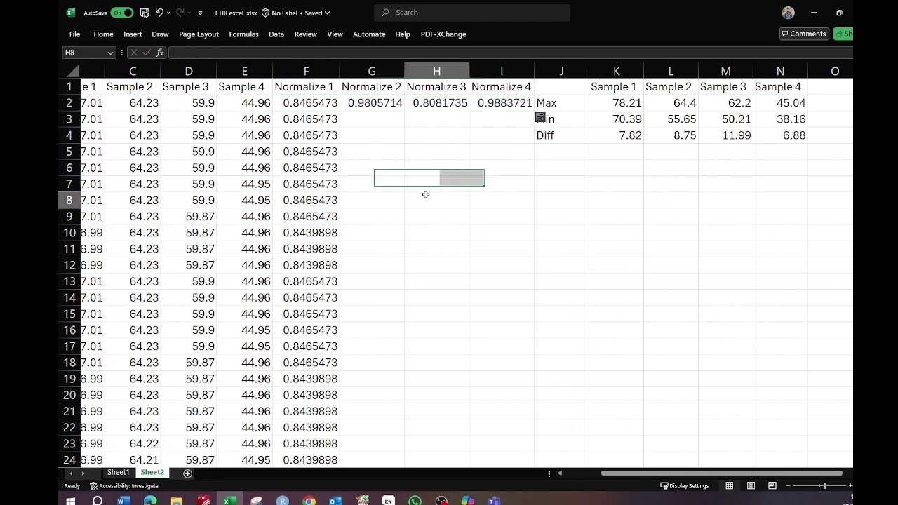
left_click(368, 102)
left_click(231, 53)
left_click(610, 198)
left_click(502, 103)
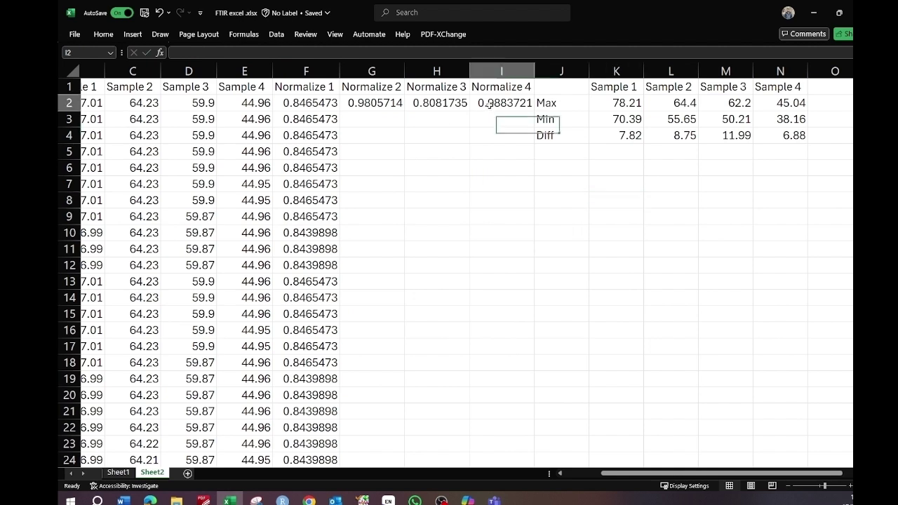
left_click(231, 53)
left_click(455, 172)
Fill the Normalize 2, Normalize 3 and Normalize 4 formulas in G2, H2 and I2 down to the last data row.
left_click(386, 101)
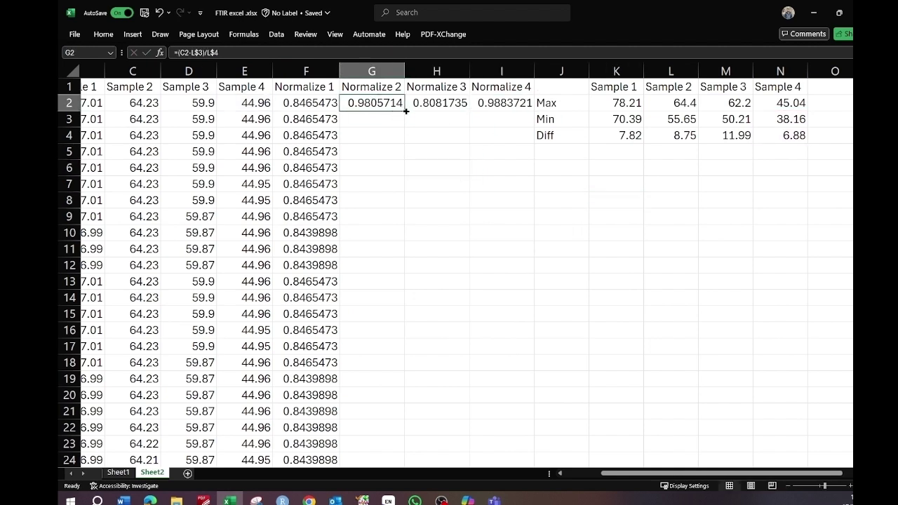
double_click(404, 110)
left_click(439, 102)
double_click(469, 110)
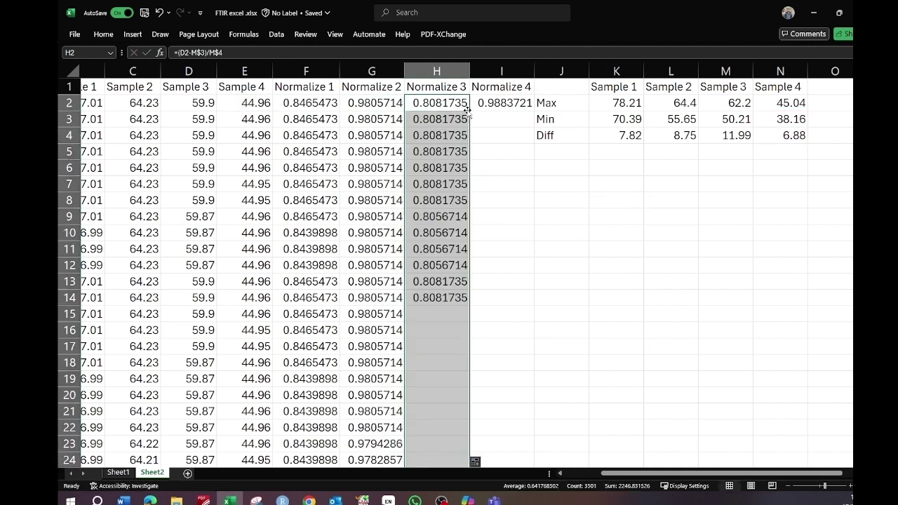
left_click(515, 103)
double_click(531, 110)
left_click(575, 207)
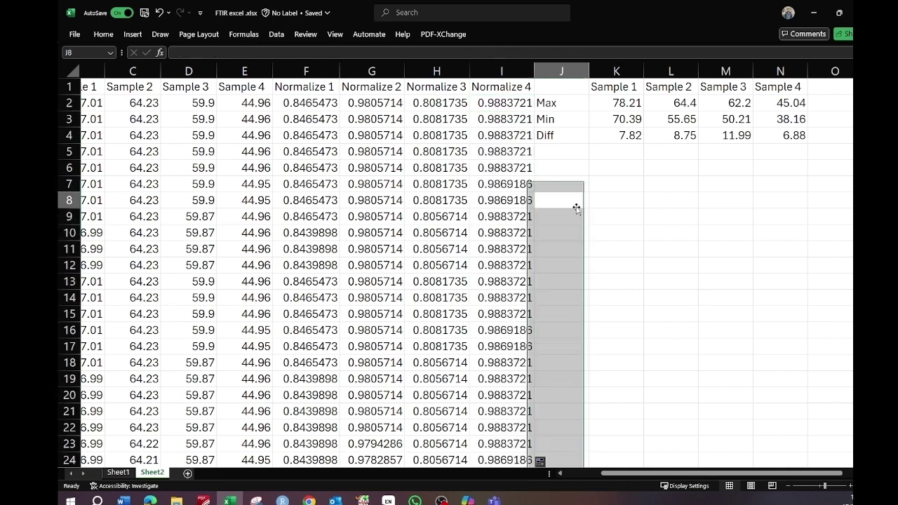
Insert five empty columns between the Normalize 4 column and the Max, Min and Diff table.
left_click_drag(561, 70, 766, 75)
right_click(554, 68)
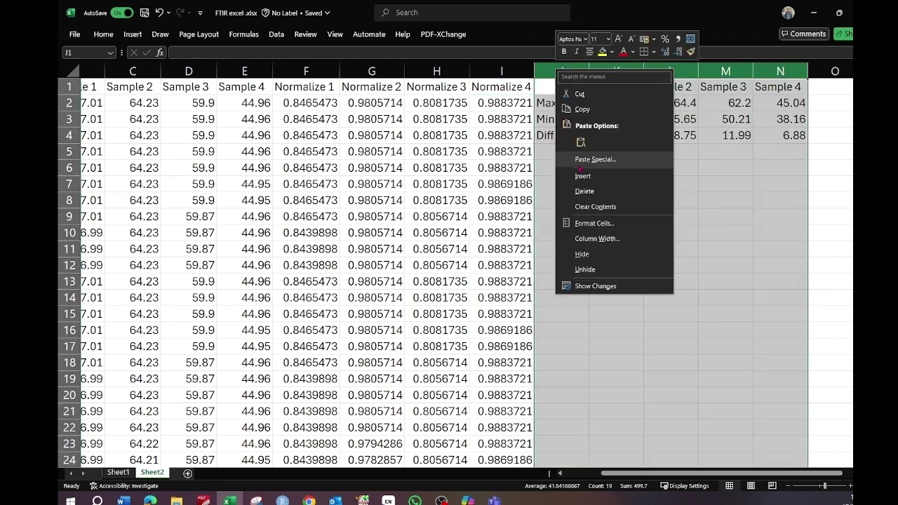
left_click(575, 188)
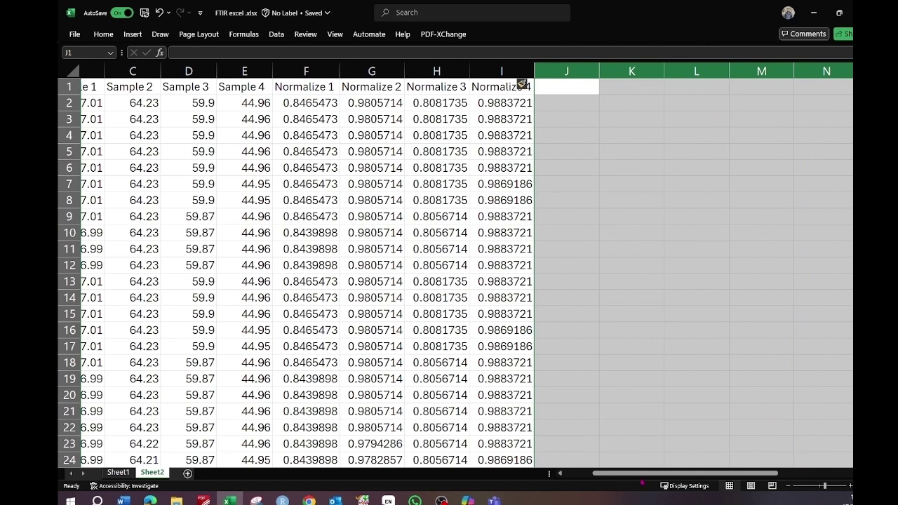
left_click_drag(642, 474, 660, 473)
left_click(570, 216)
Enter the header "Normalize shift" in J1 and copy it across to M1.
left_click(511, 92)
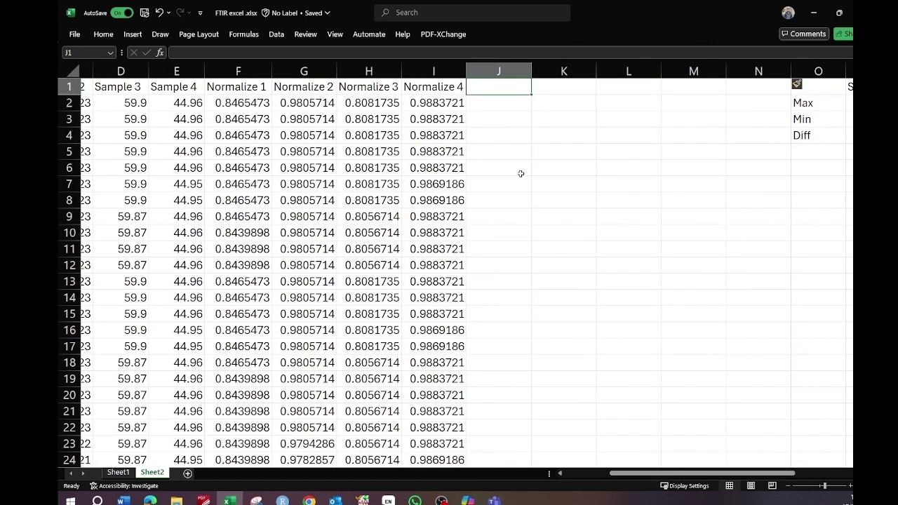
type("Norma")
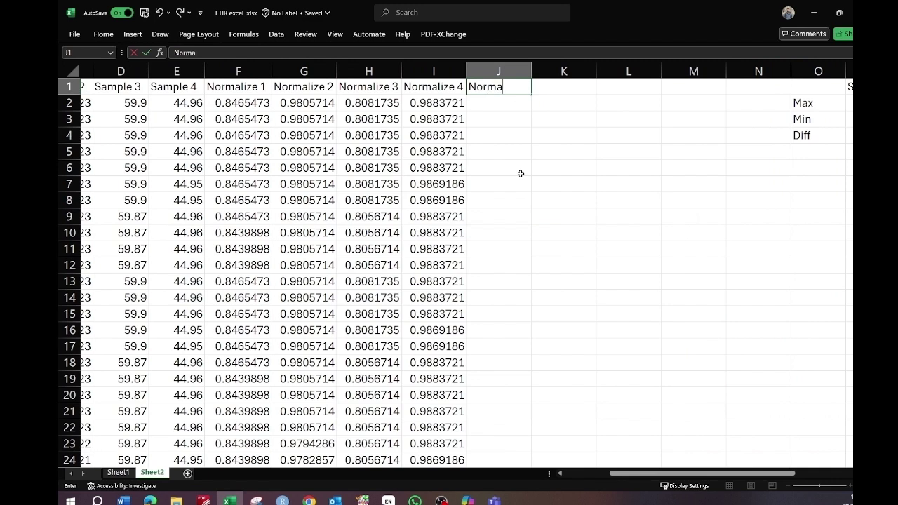
type("lize shift")
key("Return")
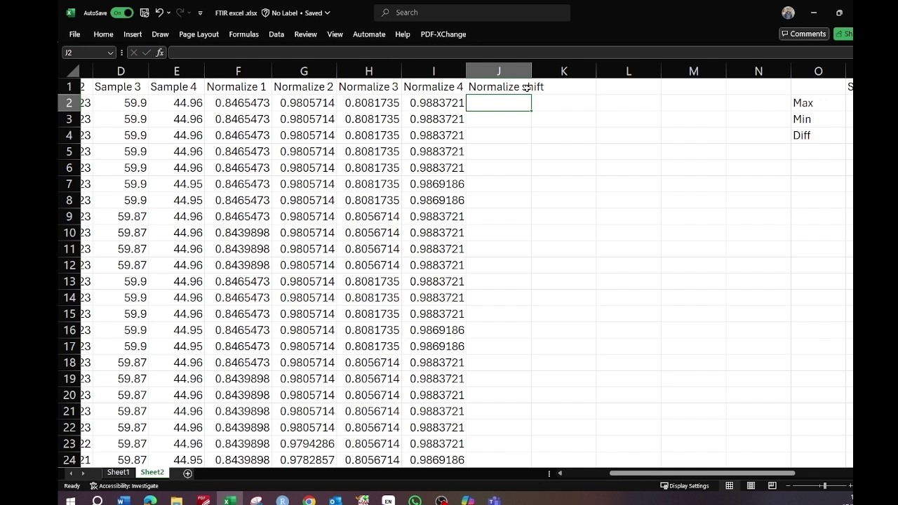
left_click(521, 87)
left_click_drag(532, 98, 716, 91)
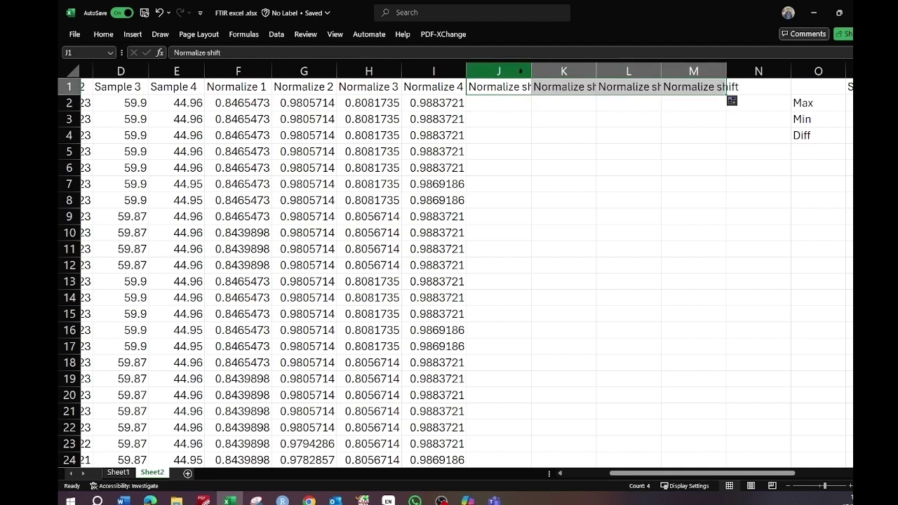
Autofit the widths of columns J to M to their Normalize shift headers.
left_click_drag(498, 70, 693, 70)
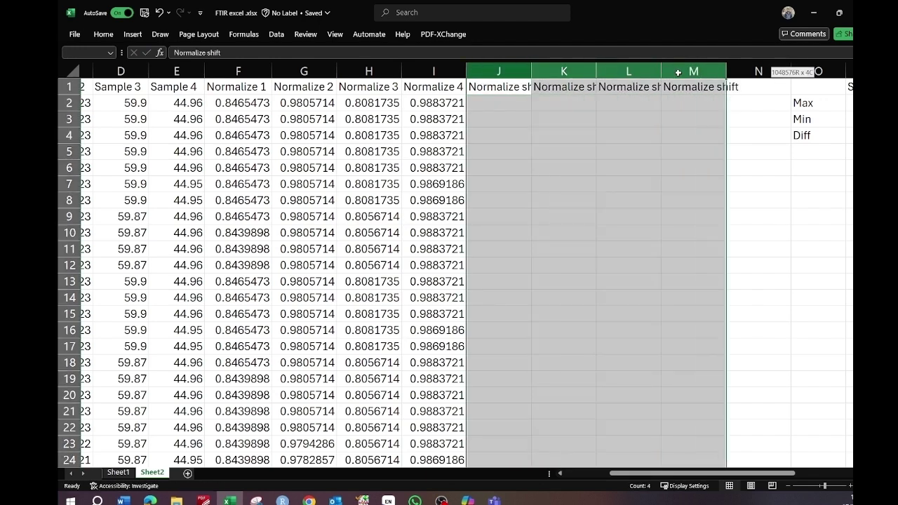
double_click(530, 70)
left_click(538, 140)
Enter =F2+3 in J2 to offset Normalize 1 and fill the formula down the data rows.
left_click(511, 101)
type("=")
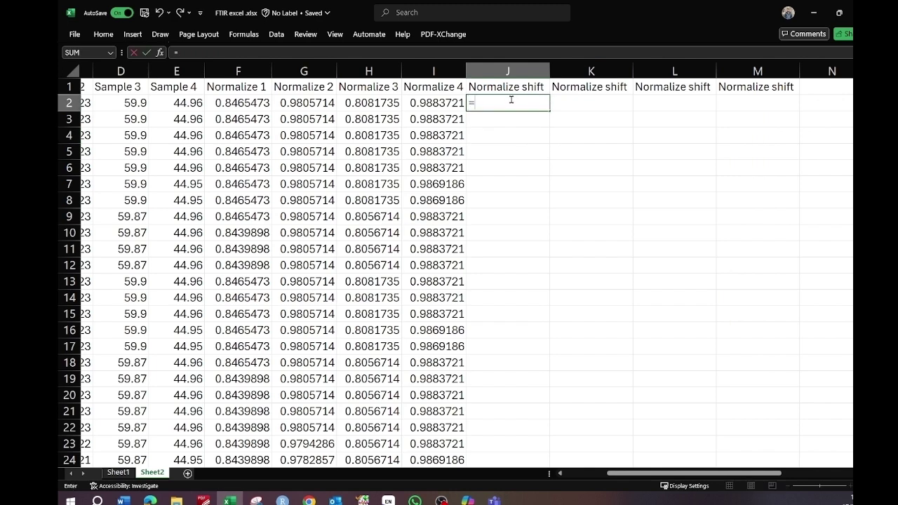
left_click(237, 106)
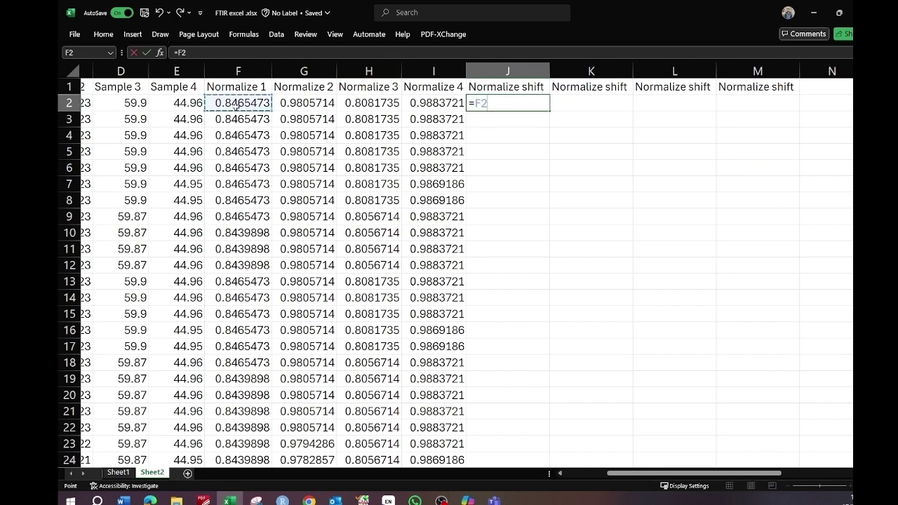
type("+3")
key("Return")
left_click(546, 100)
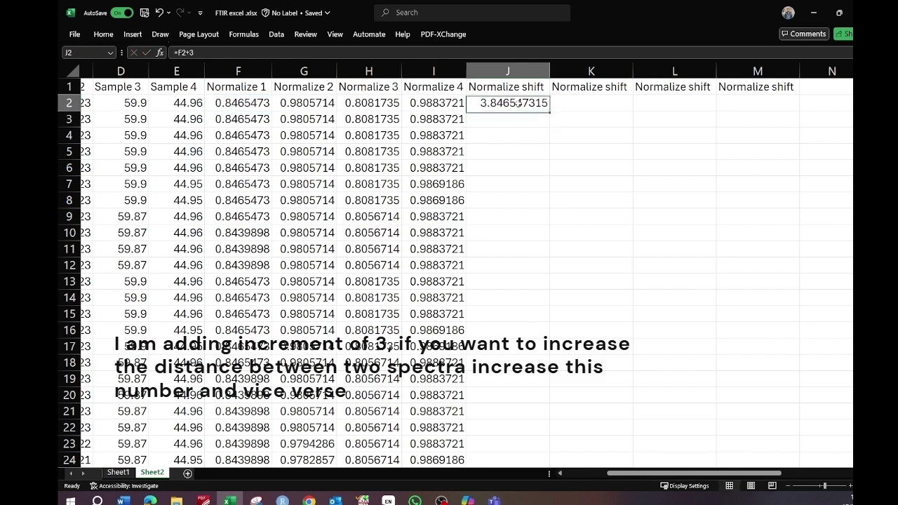
double_click(549, 110)
Enter =G2+6 in K2 to offset Normalize 2 and fill the formula down the data rows.
left_click(582, 102)
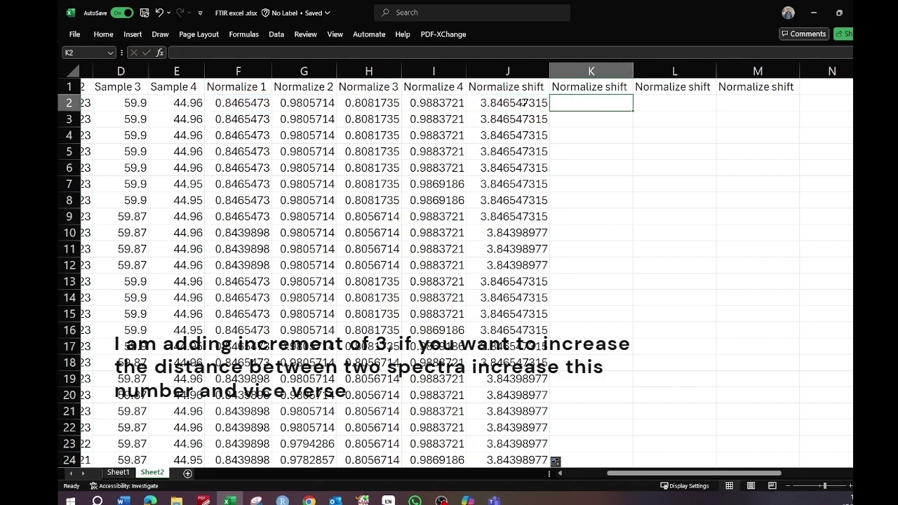
type("=")
left_click(289, 103)
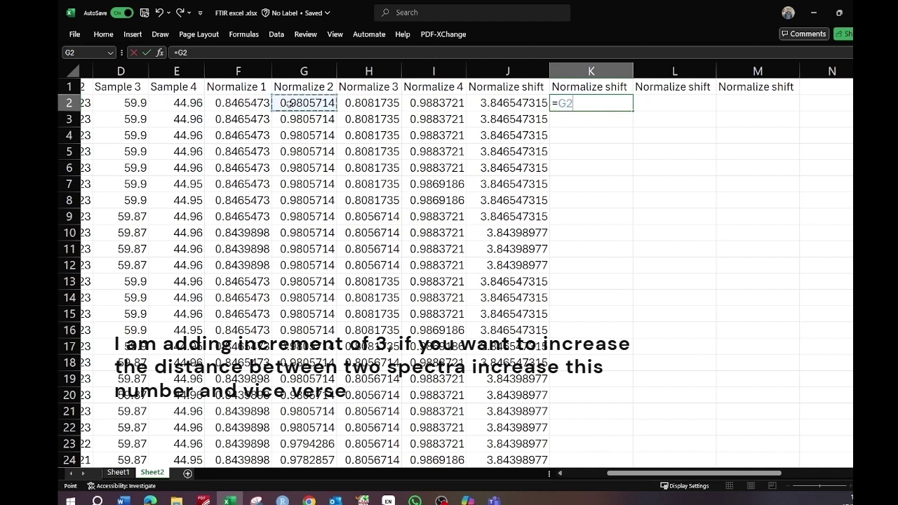
type("+6")
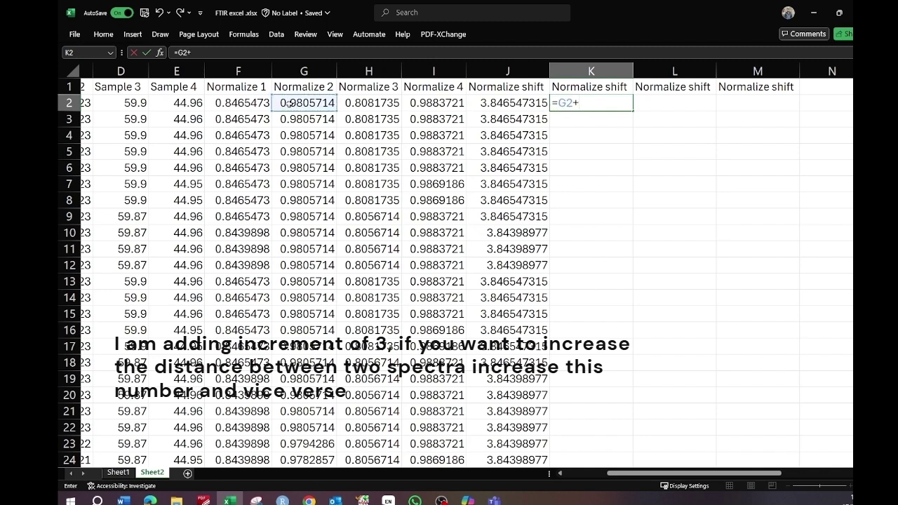
key("Return")
left_click(591, 103)
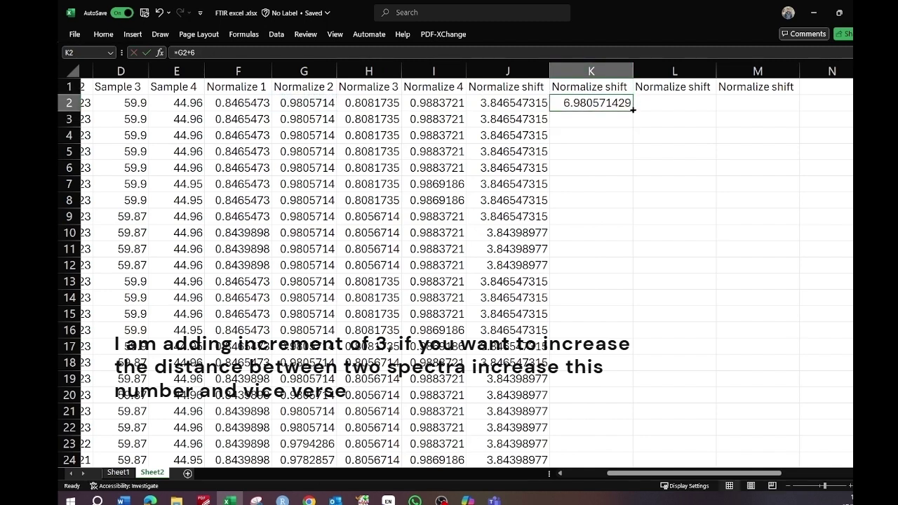
double_click(632, 110)
Enter =H2+9 in L2 to offset Normalize 3 and fill the formula down the data rows.
left_click(684, 103)
type("=")
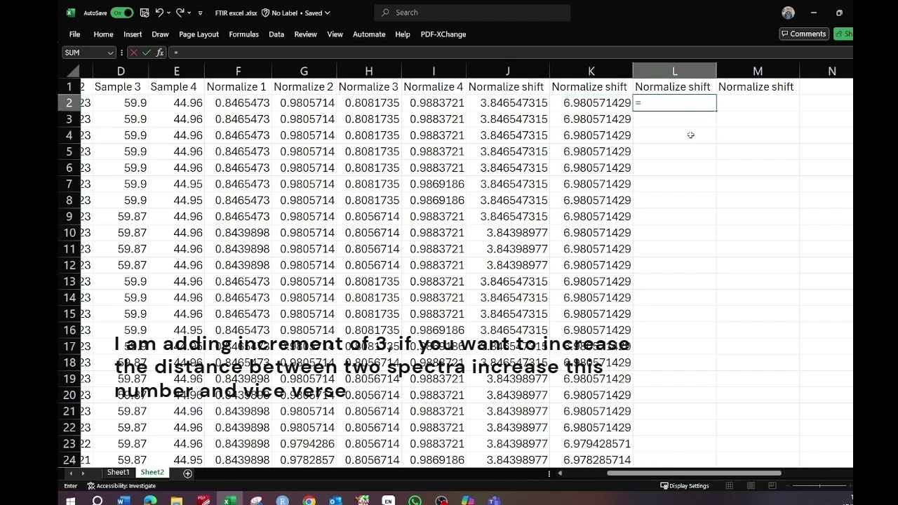
left_click(384, 103)
type("+")
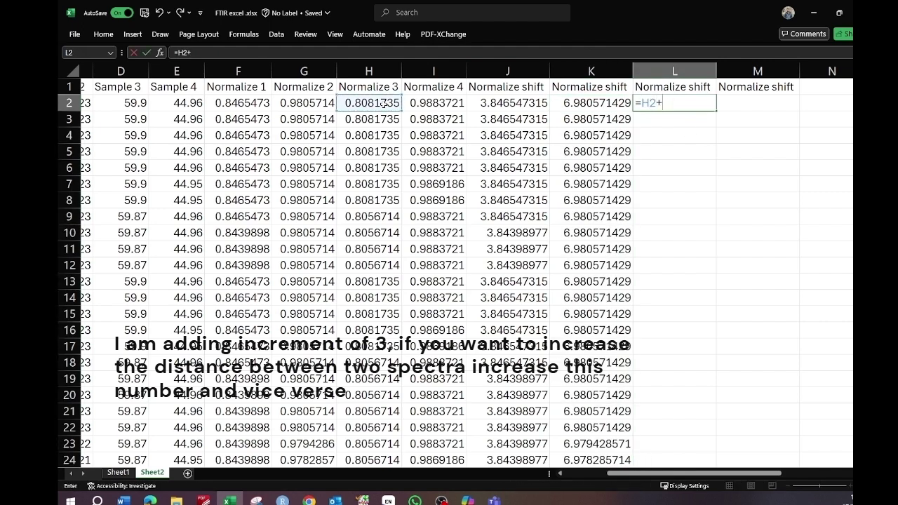
type("9")
key("Return")
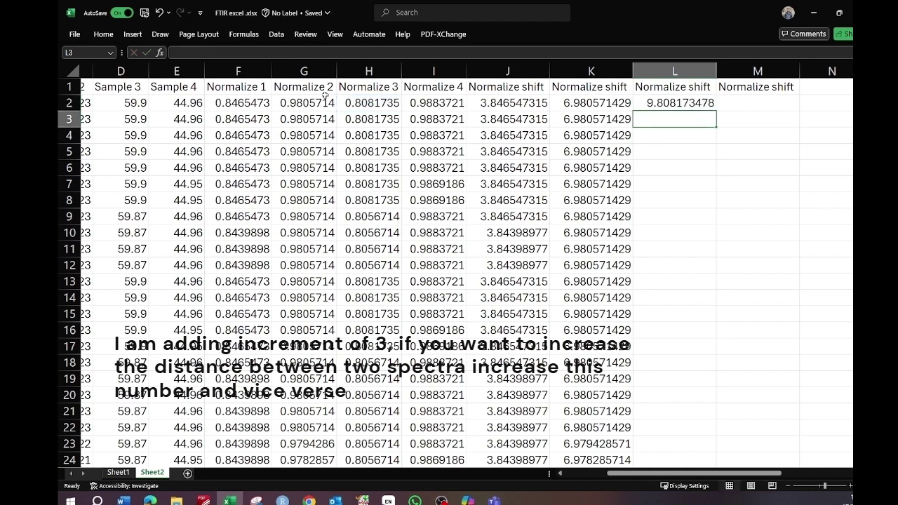
left_click(710, 106)
double_click(716, 111)
Enter =I2+12 in M2 to offset Normalize 4 and fill the formula down the data rows.
left_click(769, 101)
type("=")
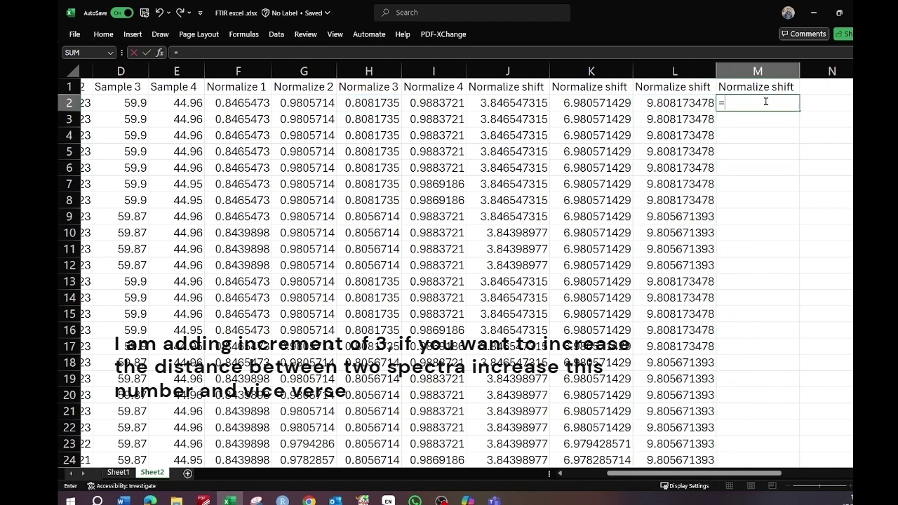
left_click(446, 103)
type("+")
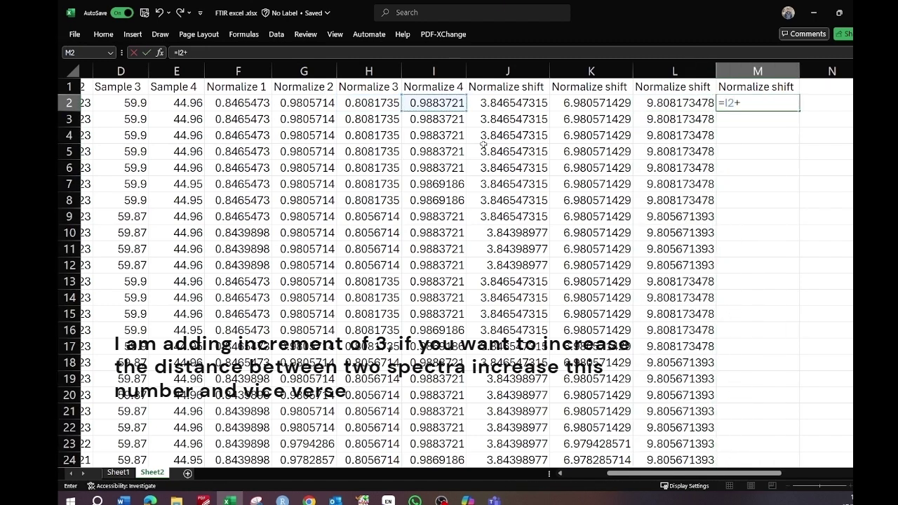
type("12")
key("Return")
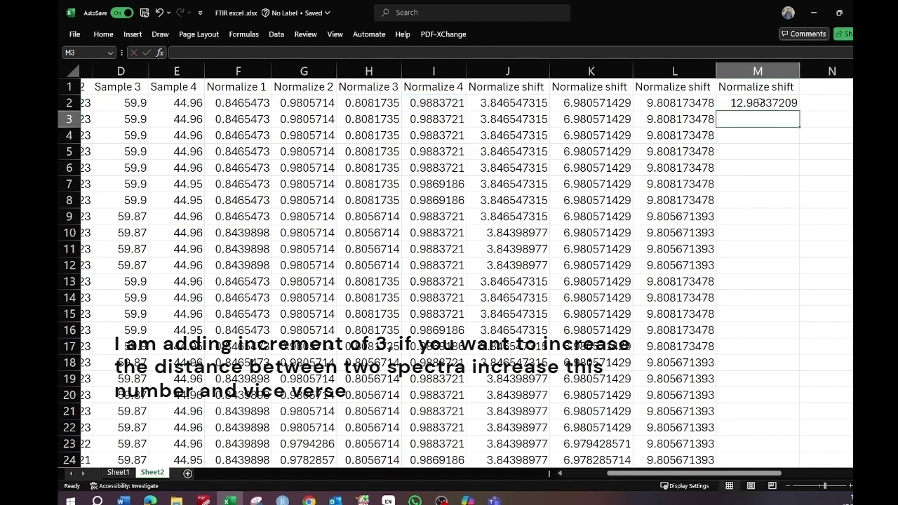
left_click(761, 102)
double_click(798, 111)
left_click(674, 151)
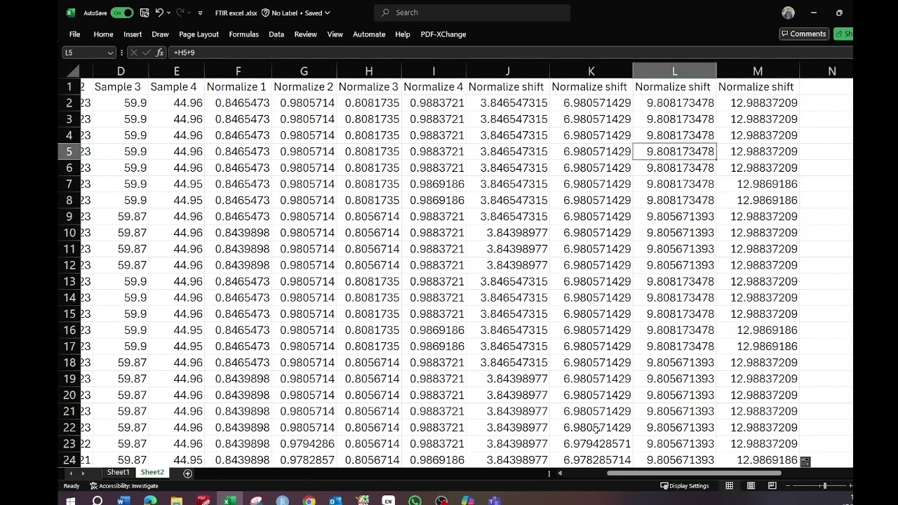
Select the Wavenumber column A together with the four Normalize shift columns J to M.
key("ctrl+Home")
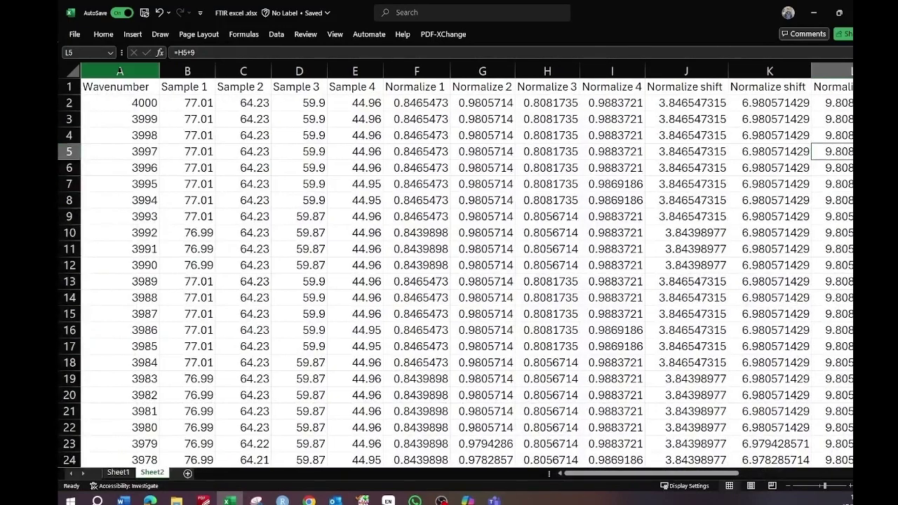
key("ctrl+space")
left_click_drag(647, 473, 692, 472)
left_click_drag(496, 71, 735, 80)
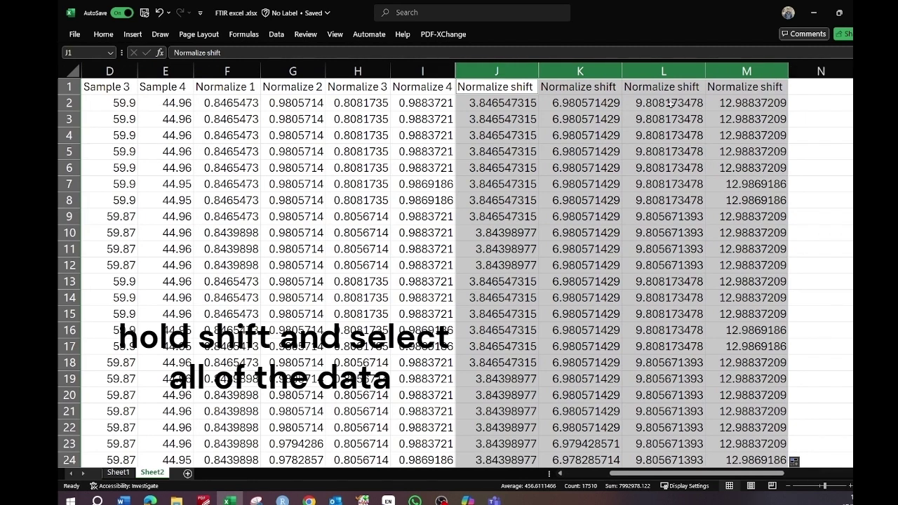
Insert a scatter chart with lines from the selected wavenumber and Normalize shift columns and reposition it on the sheet.
left_click(130, 38)
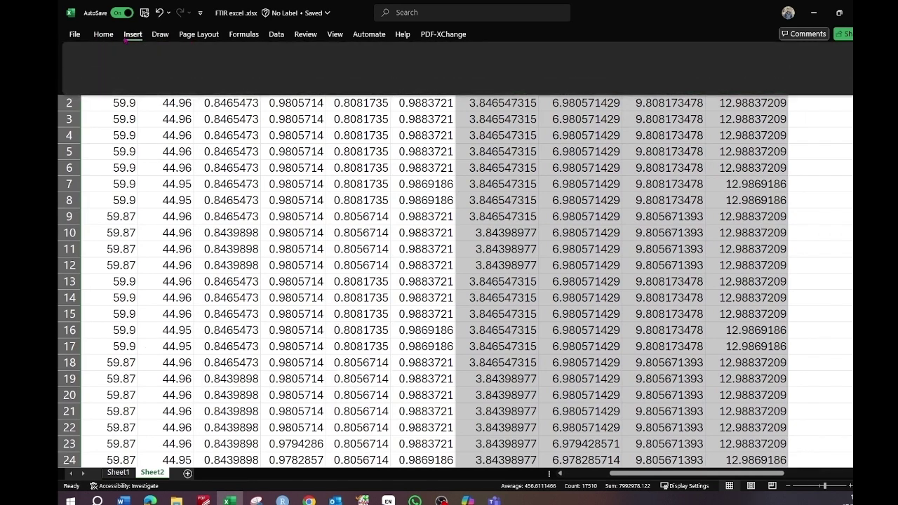
left_click(365, 77)
left_click(433, 125)
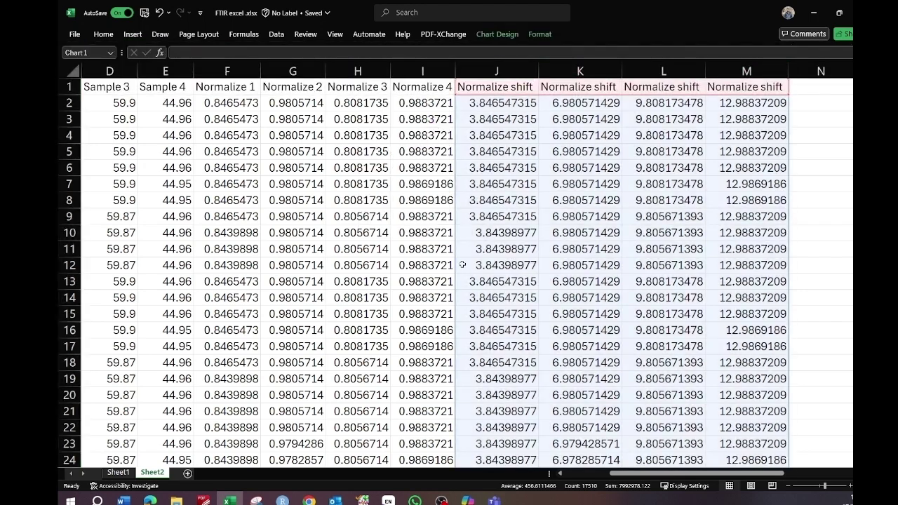
left_click_drag(594, 178, 502, 133)
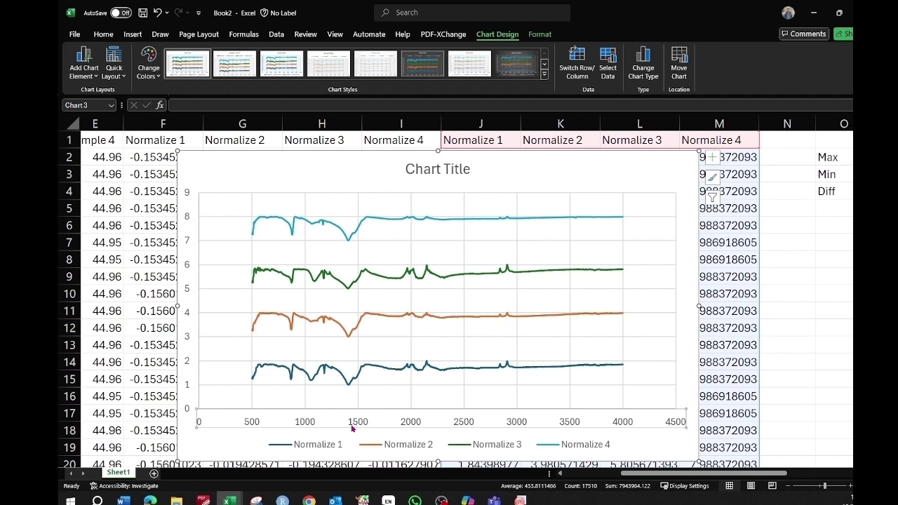
Put the horizontal axis values in reverse order and set its bounds to minimum 500 and maximum 4000.
right_click(358, 428)
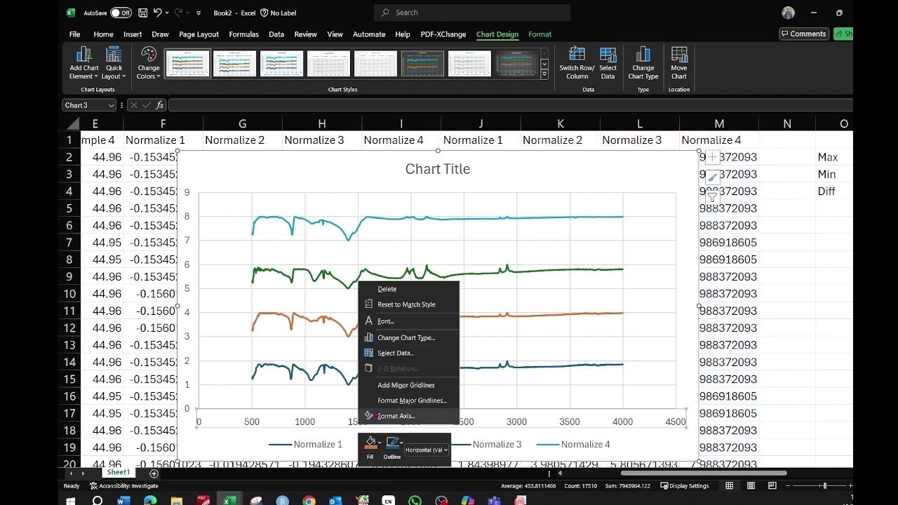
left_click(377, 416)
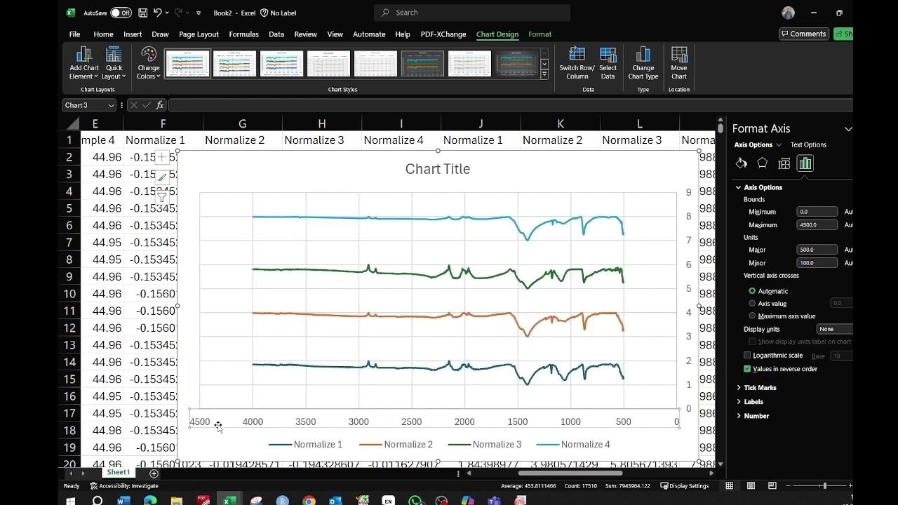
left_click(807, 211)
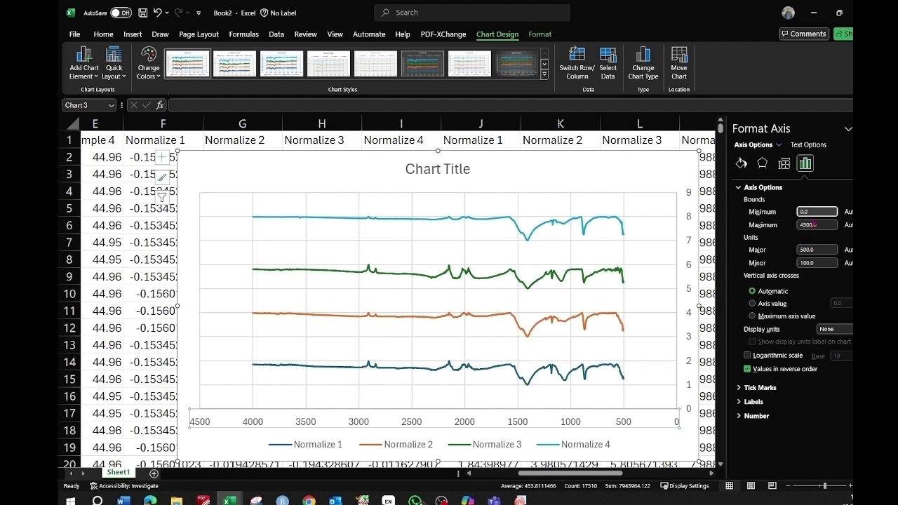
double_click(802, 211)
key("Tab")
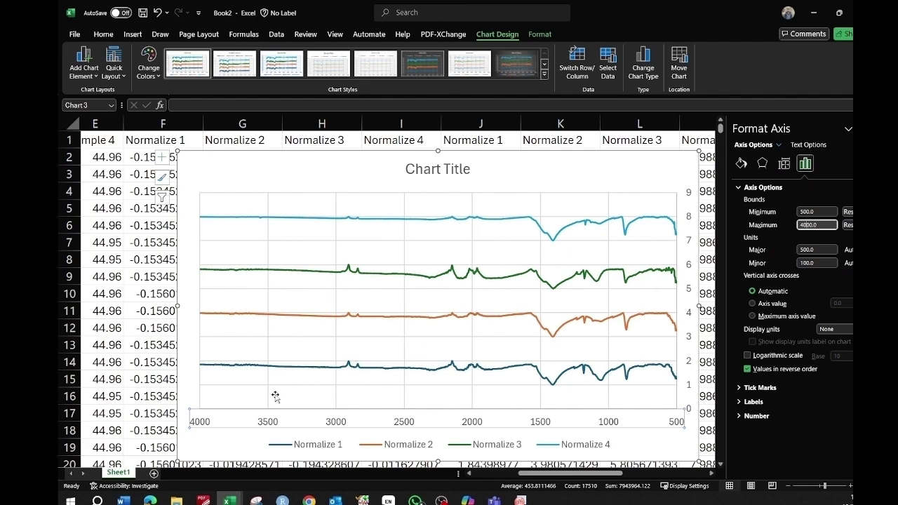
left_click(864, 129)
Shift the chart slightly and set the label position of its vertical axis to High.
left_click_drag(557, 177, 545, 165)
double_click(676, 184)
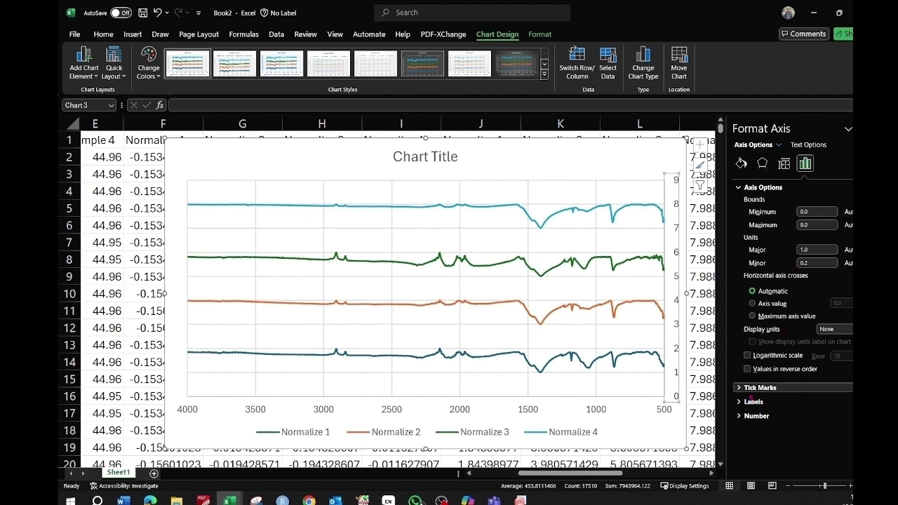
left_click(739, 387)
left_click(752, 433)
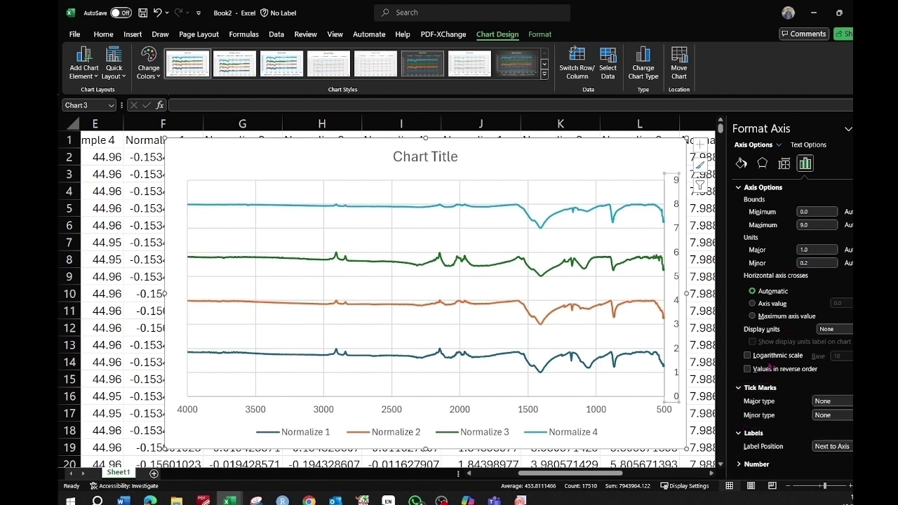
left_click(844, 449)
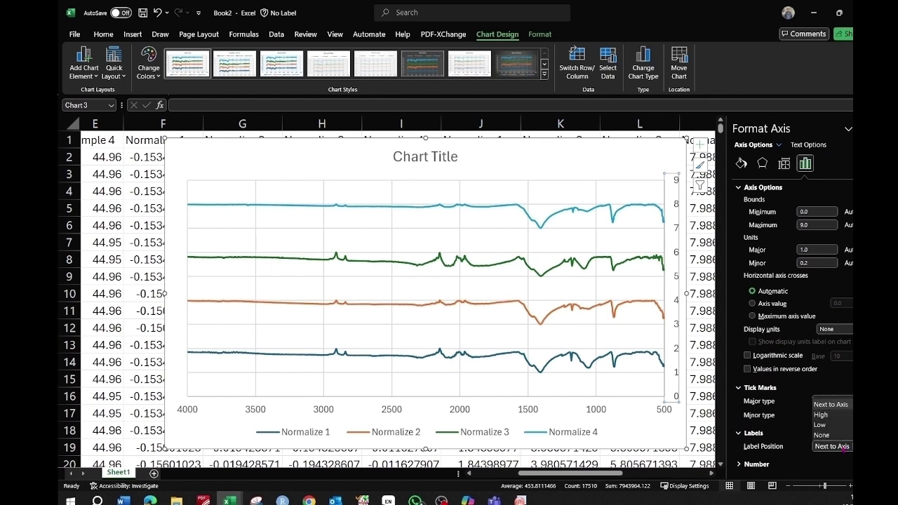
left_click(835, 425)
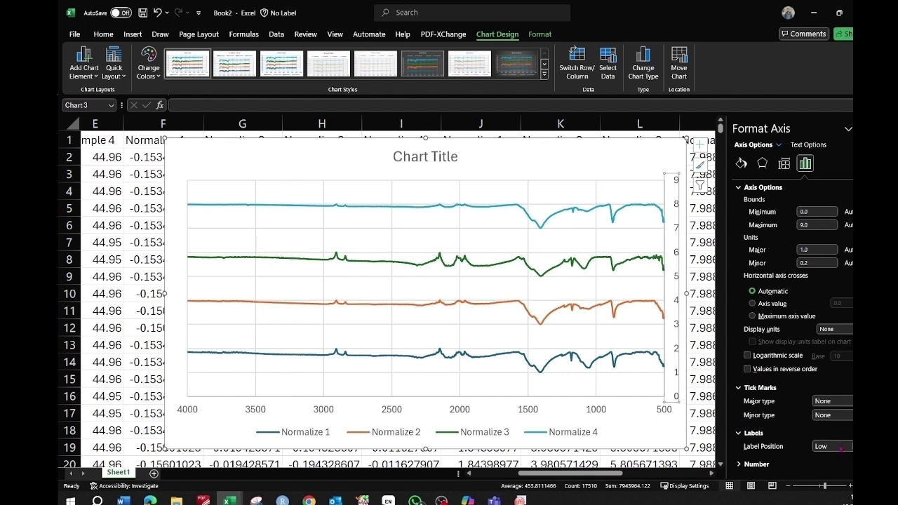
left_click(841, 448)
left_click(839, 421)
key("Up")
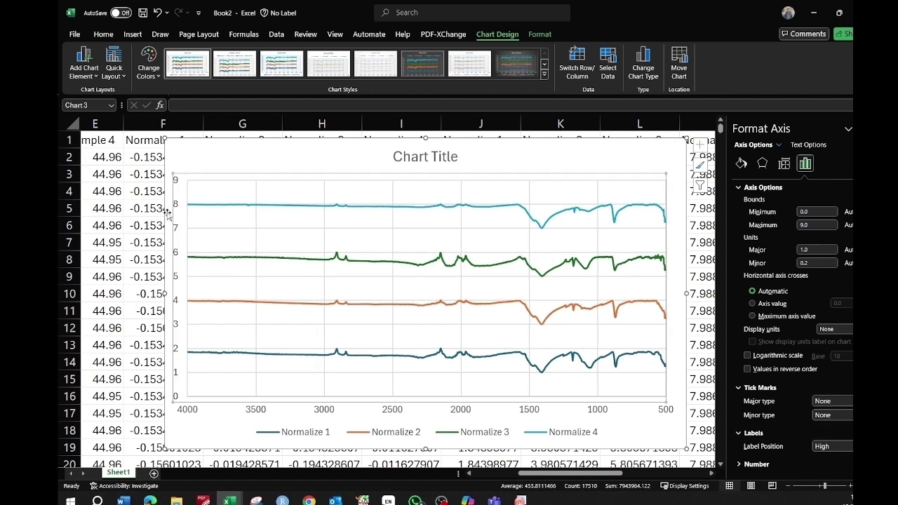
left_click(864, 128)
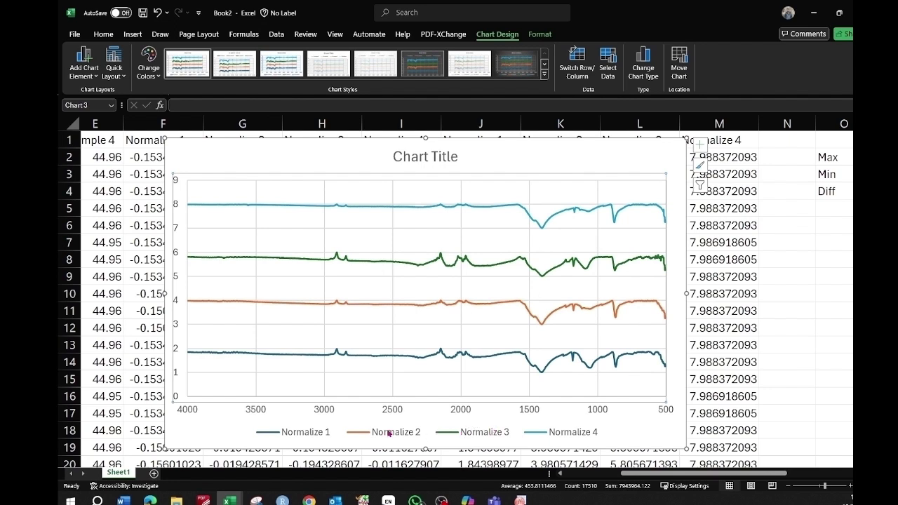
Add axis titles to the chart and change the horizontal one to "Wavenumber cm -1".
left_click(700, 145)
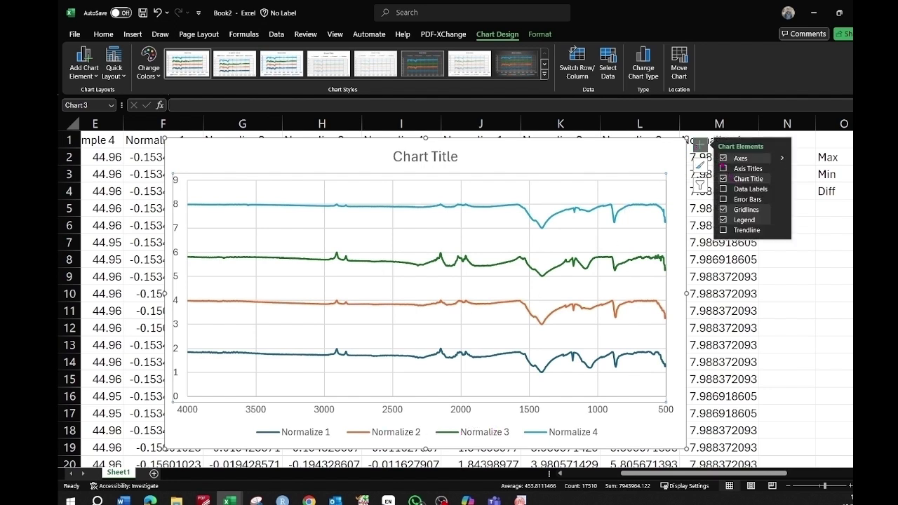
left_click(723, 169)
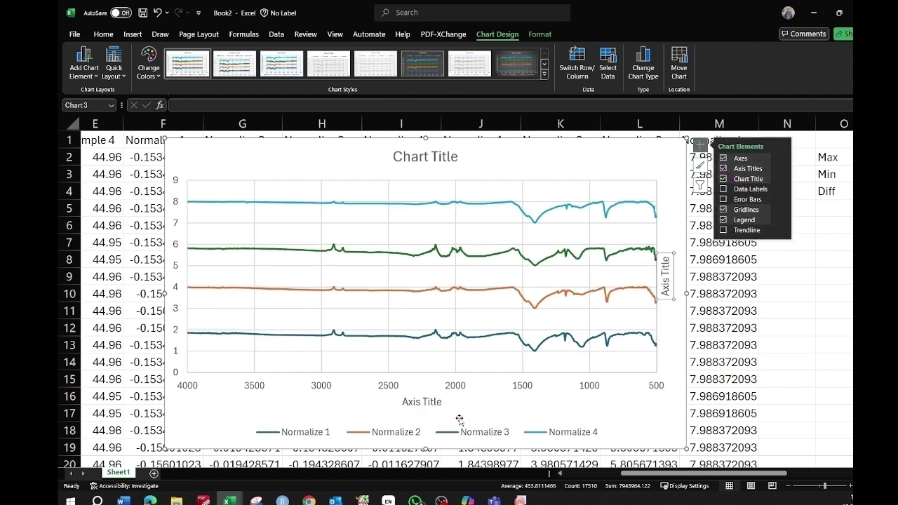
left_click(435, 401)
left_click_drag(409, 399, 447, 400)
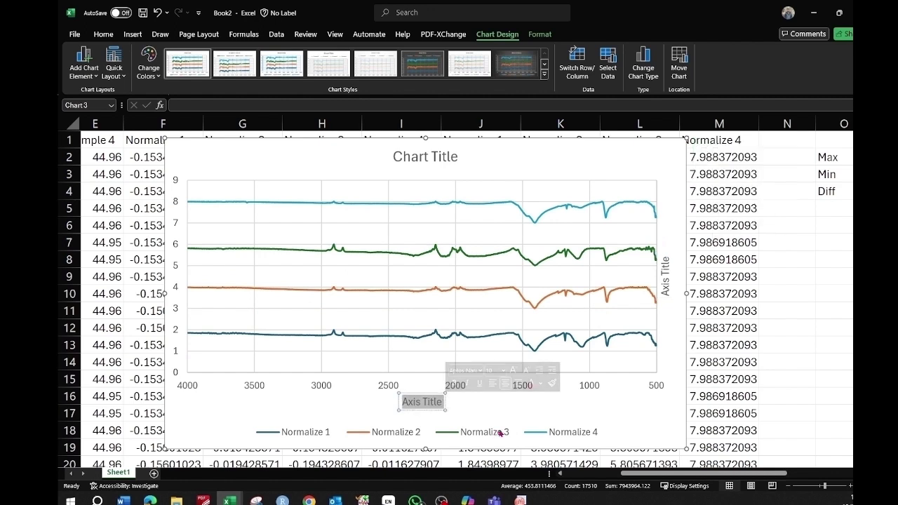
type("Wavenub")
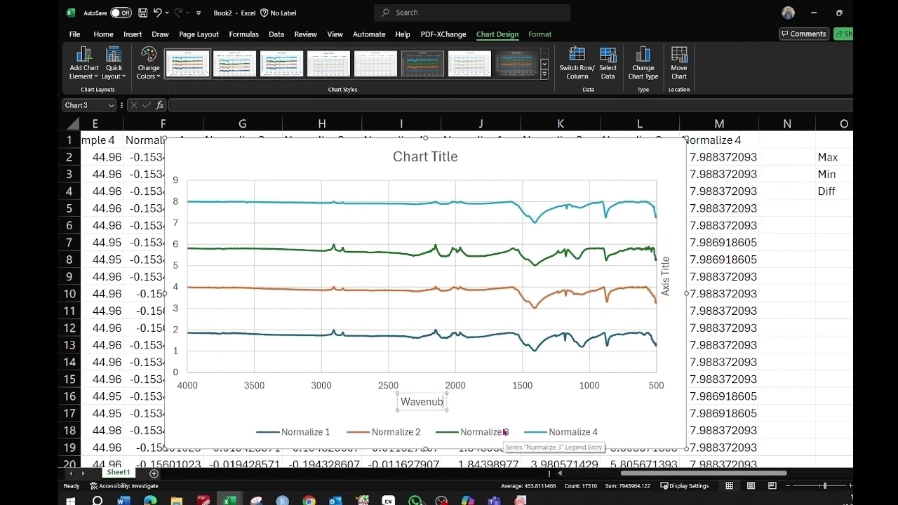
key("BackSpace")
type("mber")
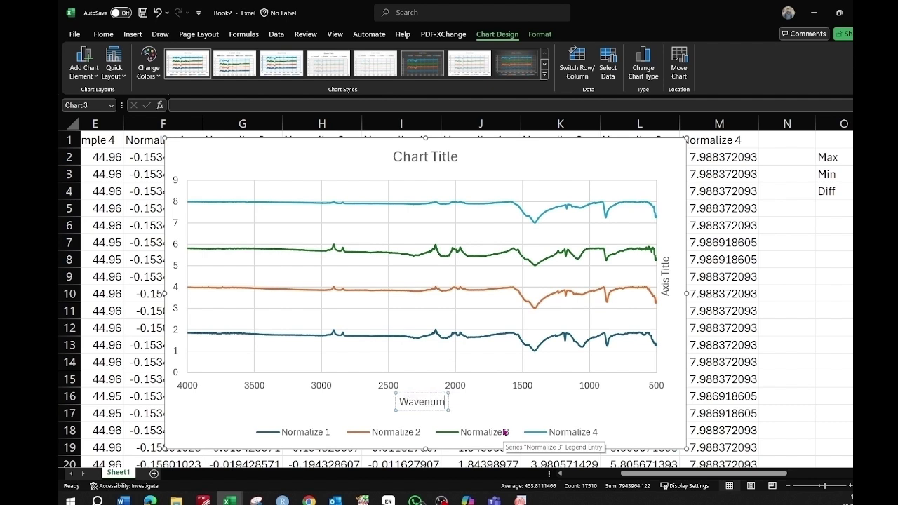
type(" cm")
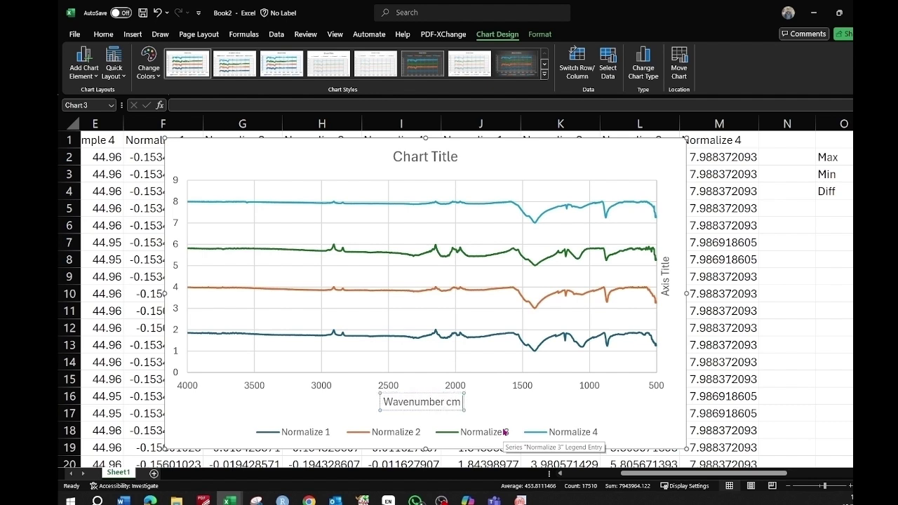
type(" -1")
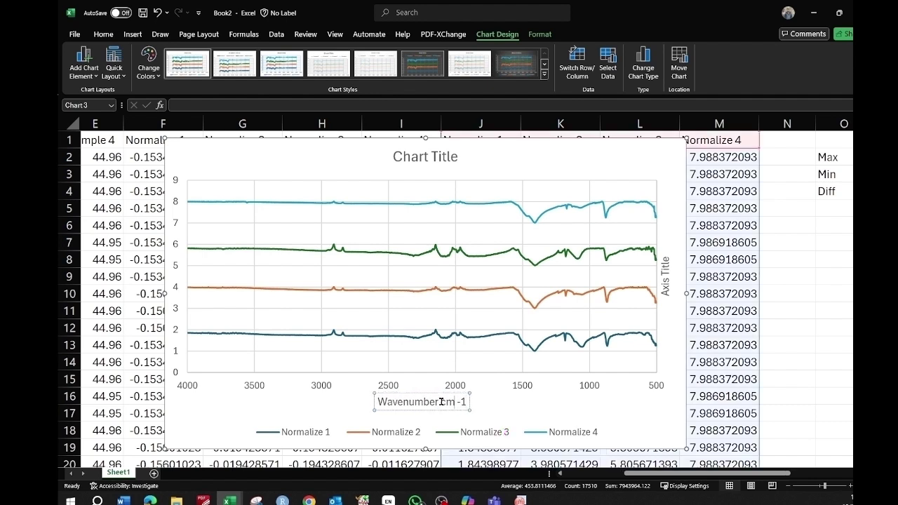
Format the "-1" in the horizontal axis title as superscript.
left_click_drag(456, 401, 468, 402)
right_click(462, 402)
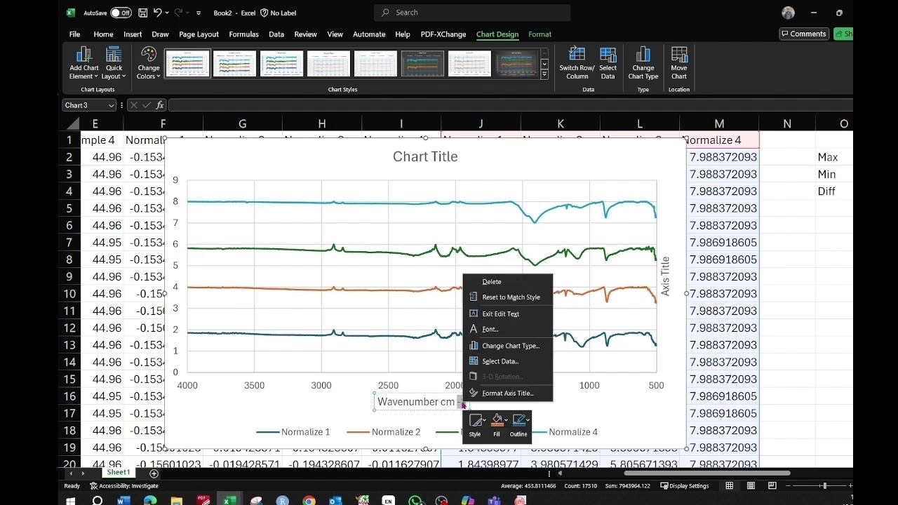
left_click(489, 329)
left_click(386, 280)
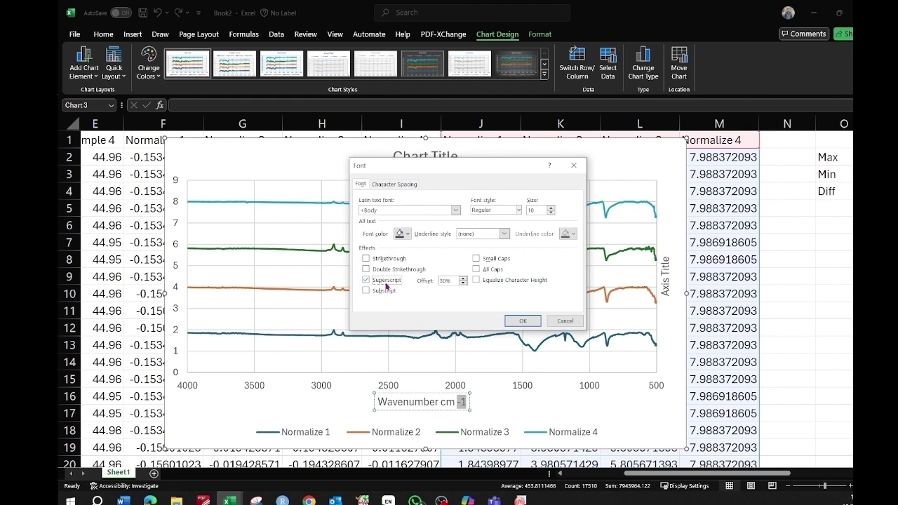
left_click(524, 321)
Delete the vertical axis numbers and move the vertical axis title to the left side of the plot.
left_click(176, 181)
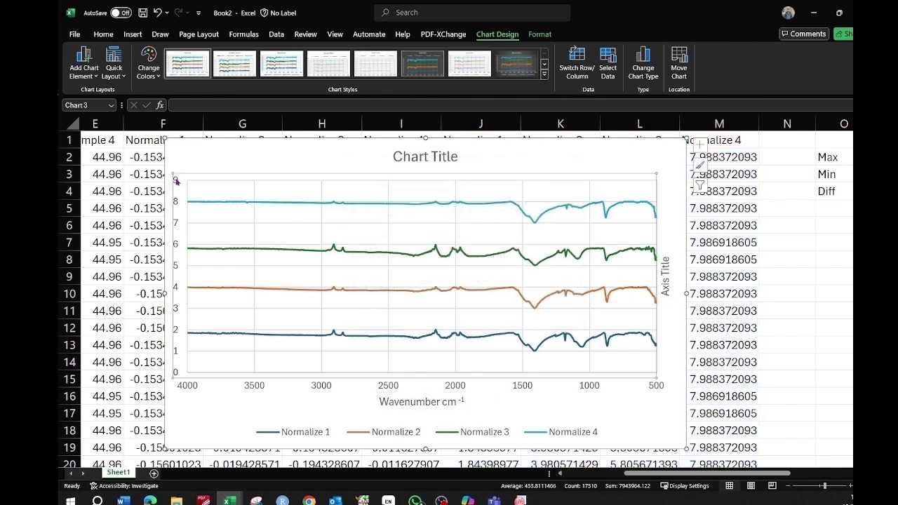
key("Delete")
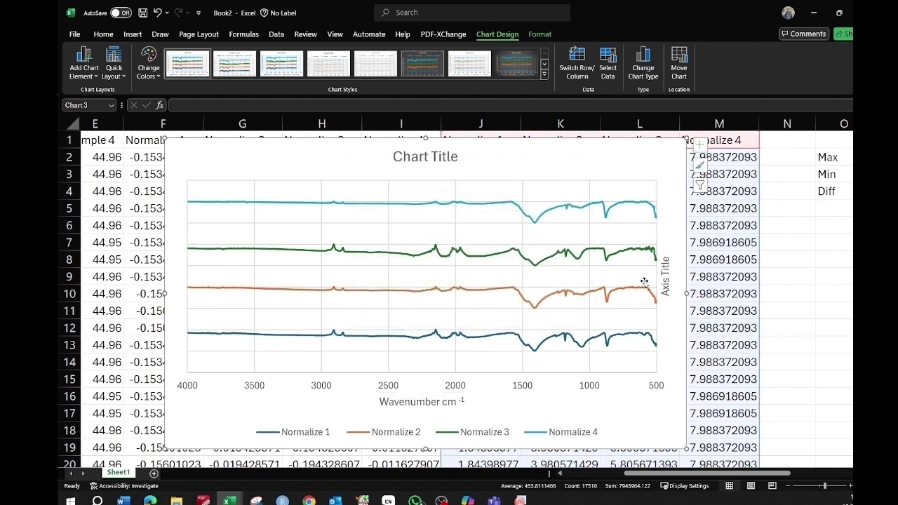
left_click(665, 274)
left_click_drag(667, 255, 176, 259)
Change the vertical axis title to "Intensity (a.u)".
double_click(176, 259)
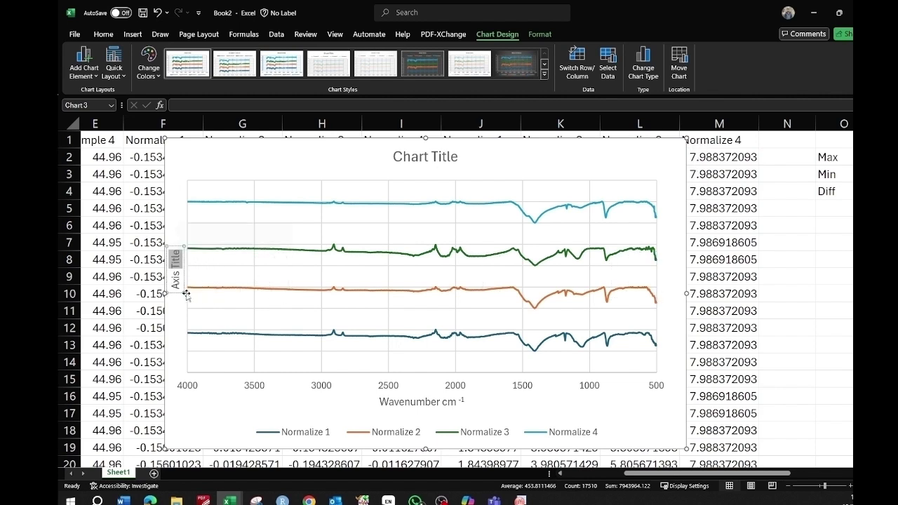
key("ctrl+a")
type("Intensity")
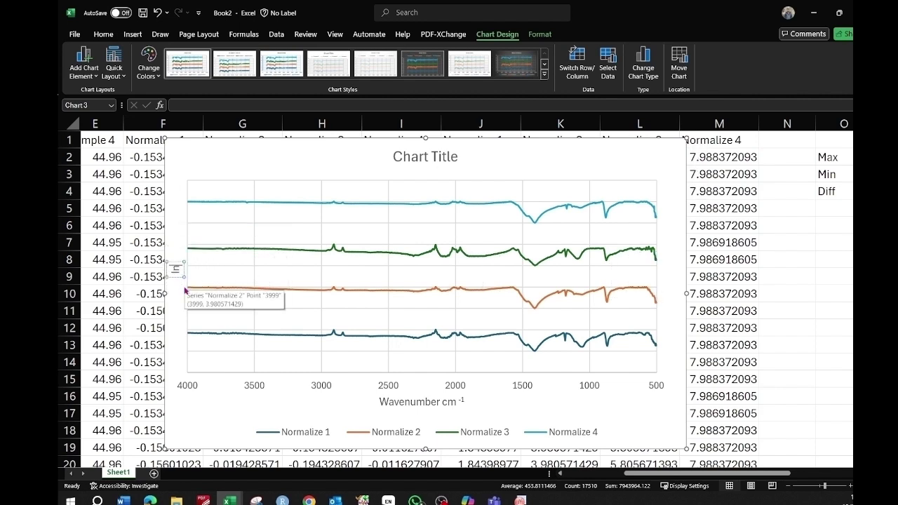
type(" (a.u)")
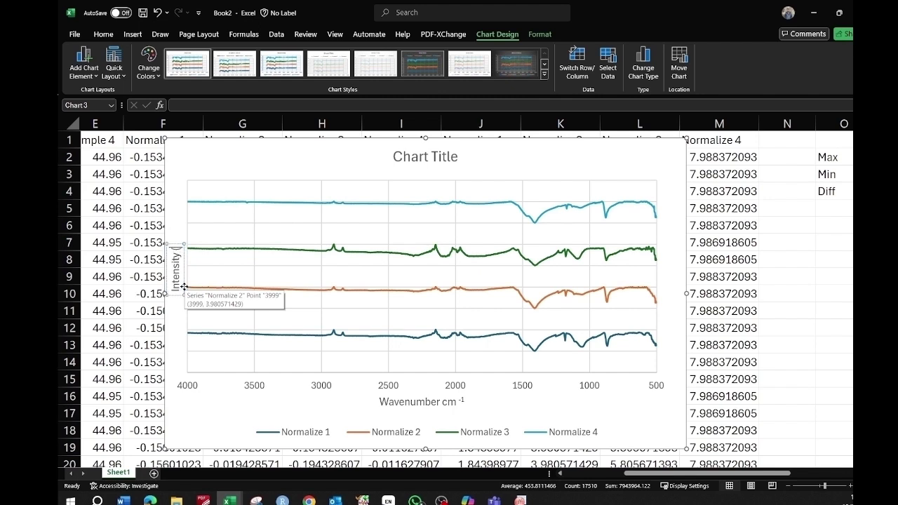
key("BackSpace")
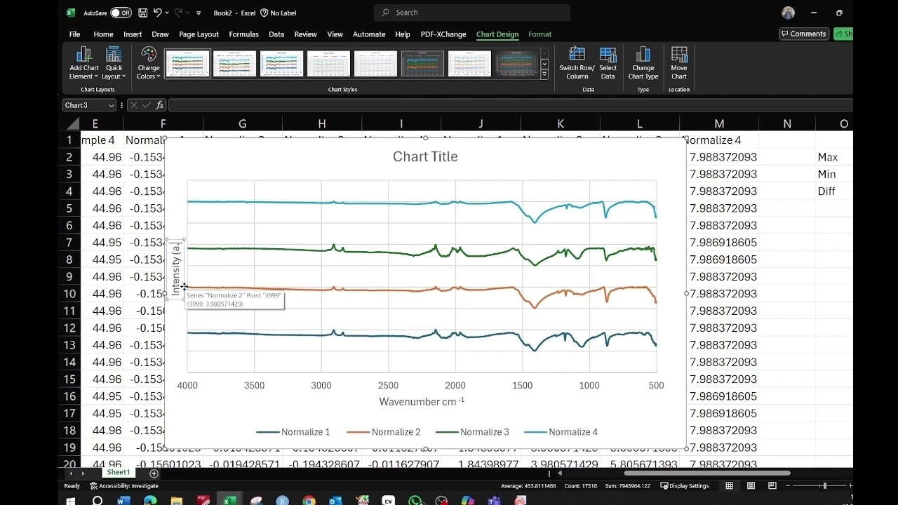
type("u)")
left_click(186, 188)
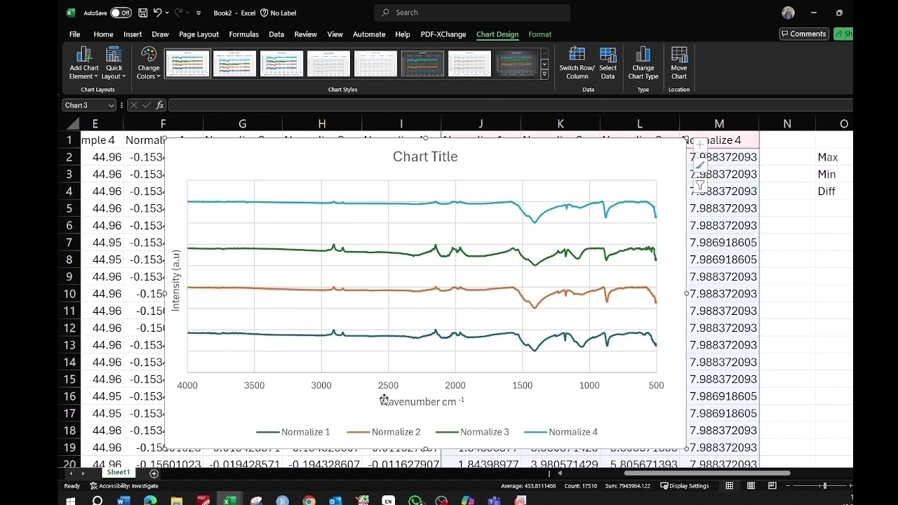
Apply the black WordArt style to the vertical axis title and set its font size to 14.
left_click(177, 272)
left_click(103, 35)
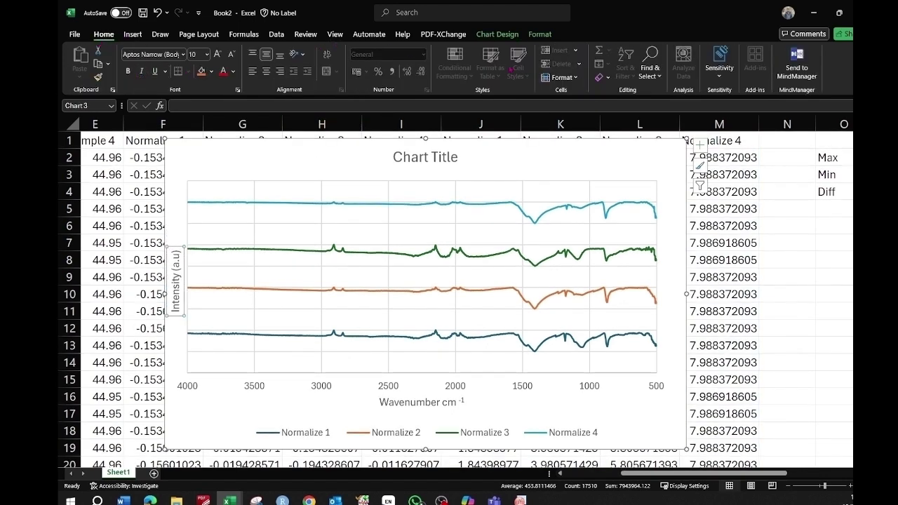
left_click(540, 33)
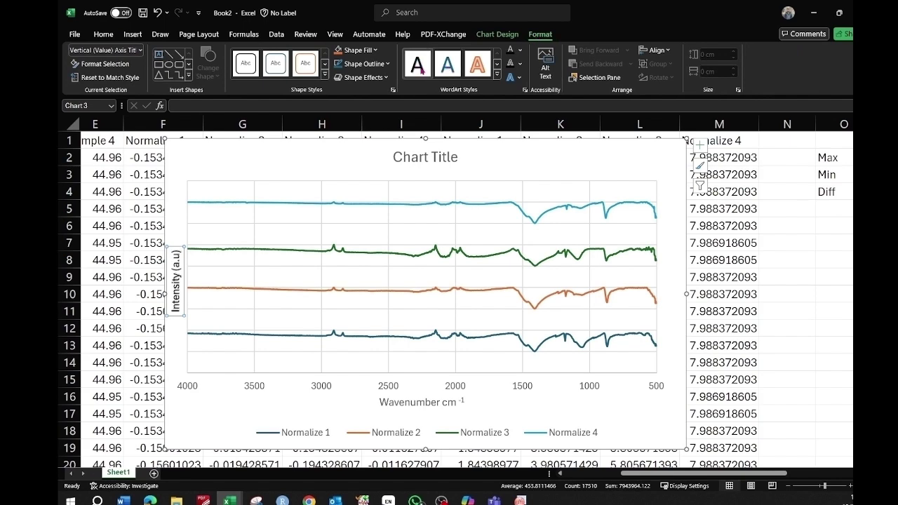
left_click(103, 35)
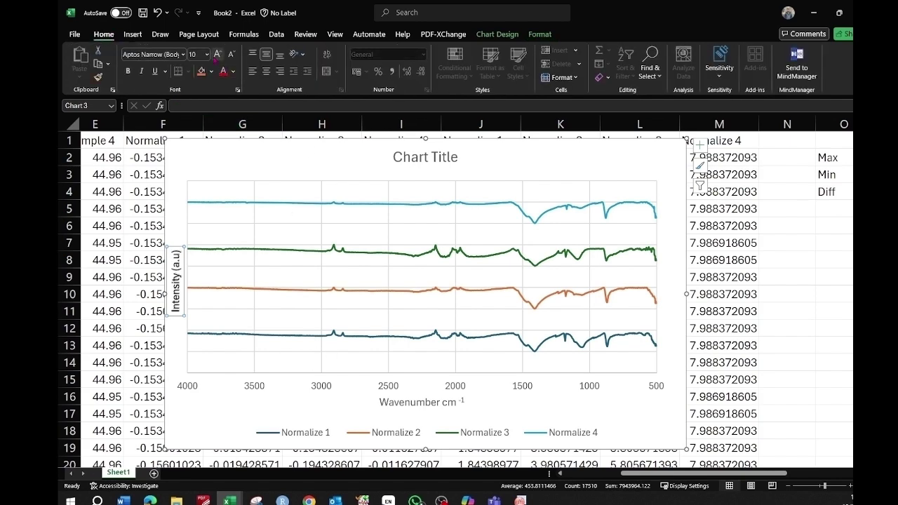
left_click(206, 54)
left_click(201, 190)
type("20")
key("Return")
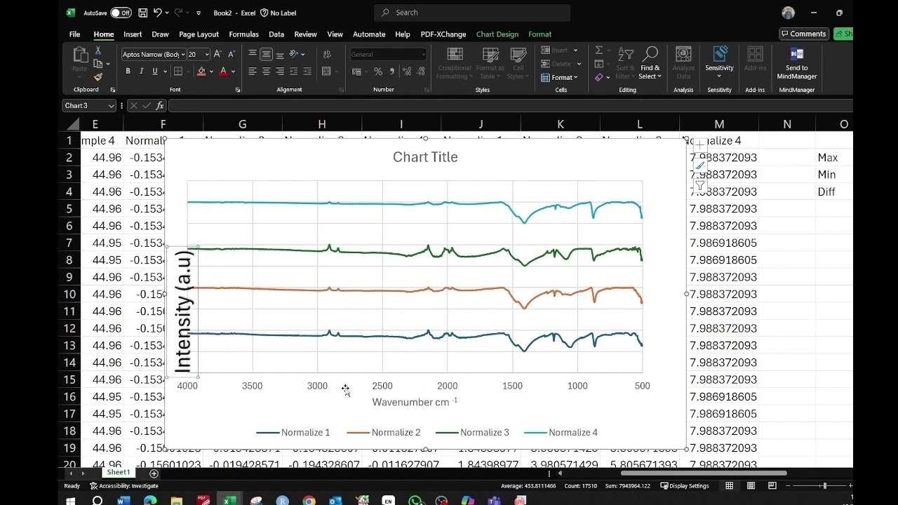
left_click(207, 54)
left_click(197, 146)
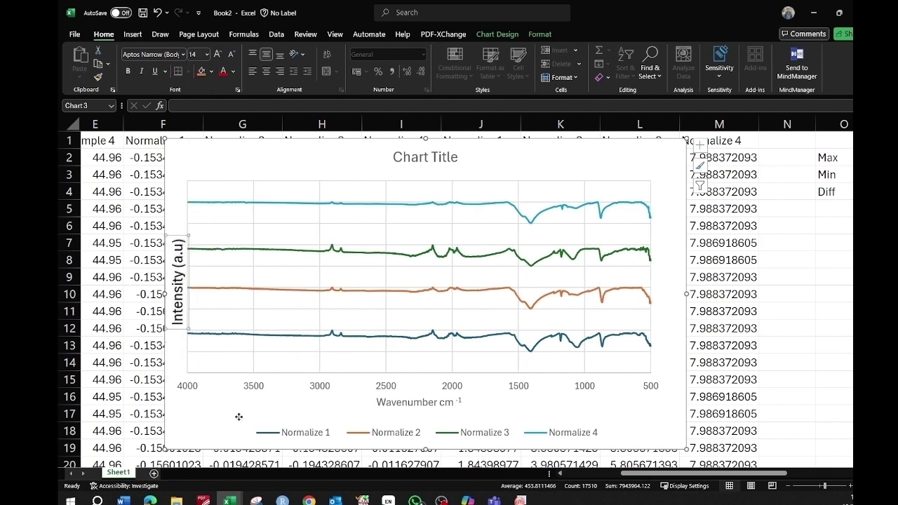
Apply the black WordArt style to the horizontal axis title and set its font size to 14.
left_click(301, 411)
left_click(435, 410)
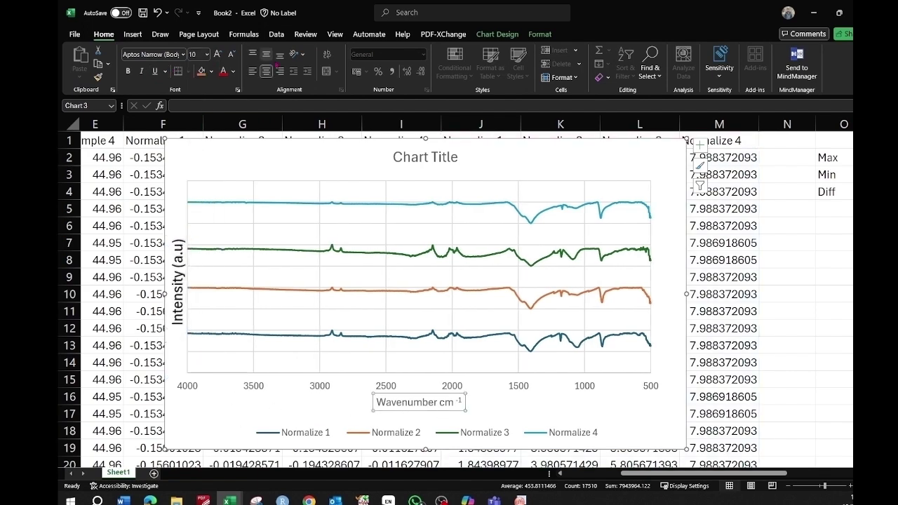
left_click(542, 37)
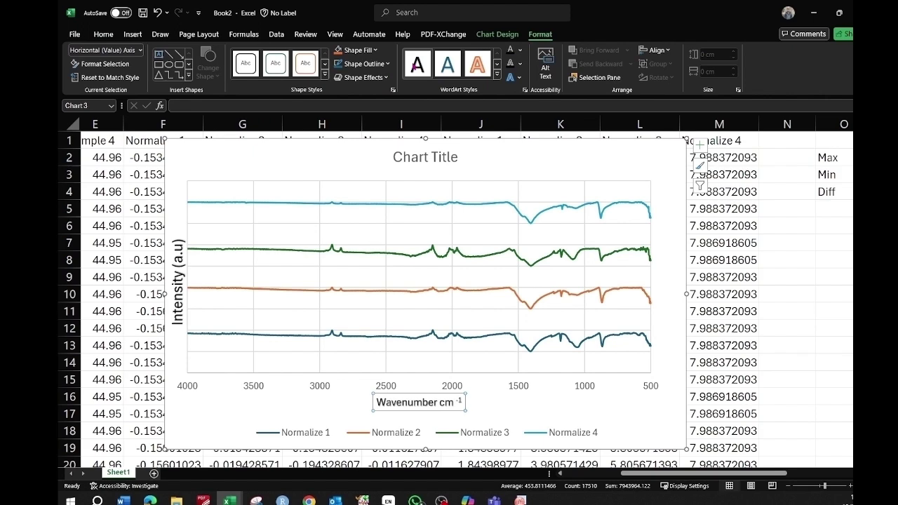
left_click(109, 38)
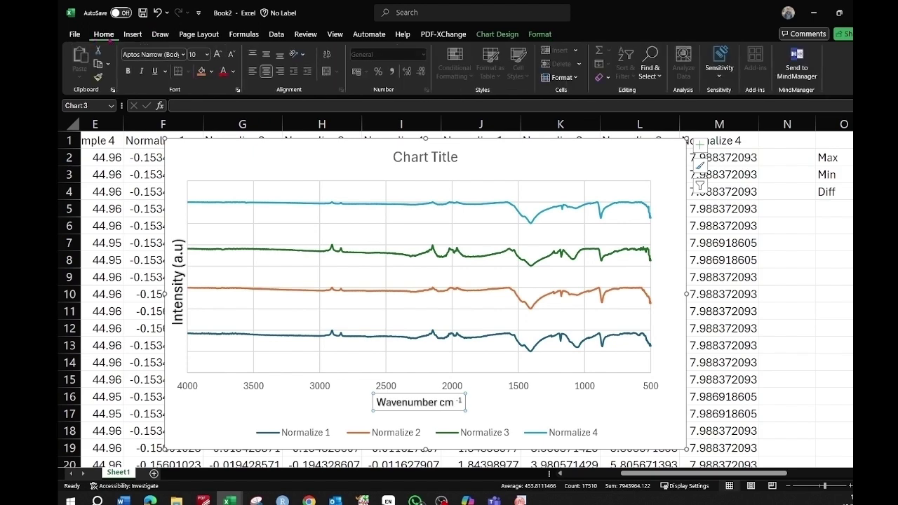
left_click(206, 54)
left_click(200, 146)
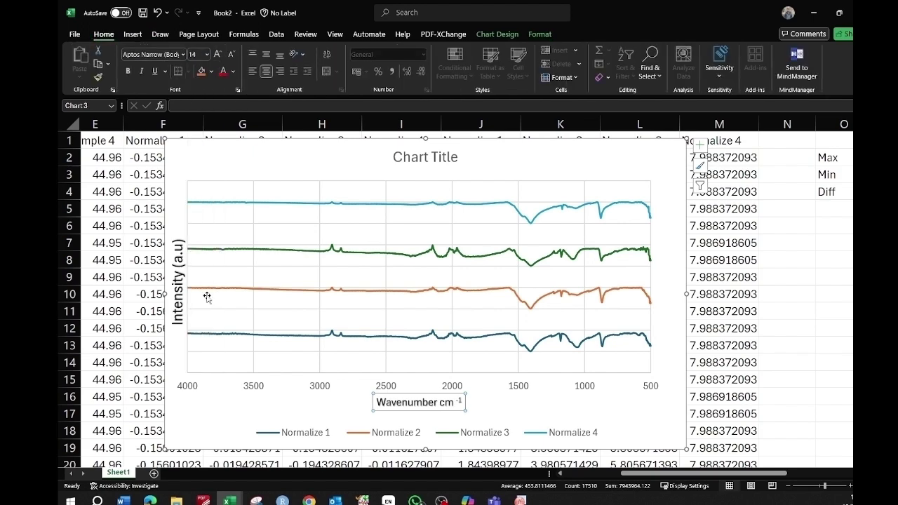
Make both the vertical and horizontal axis titles bold.
left_click(178, 281)
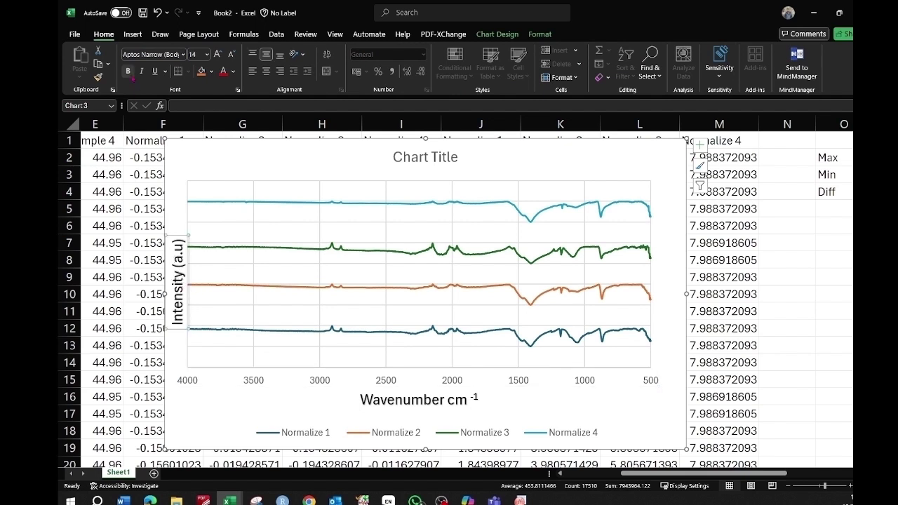
left_click(127, 71)
left_click(427, 399)
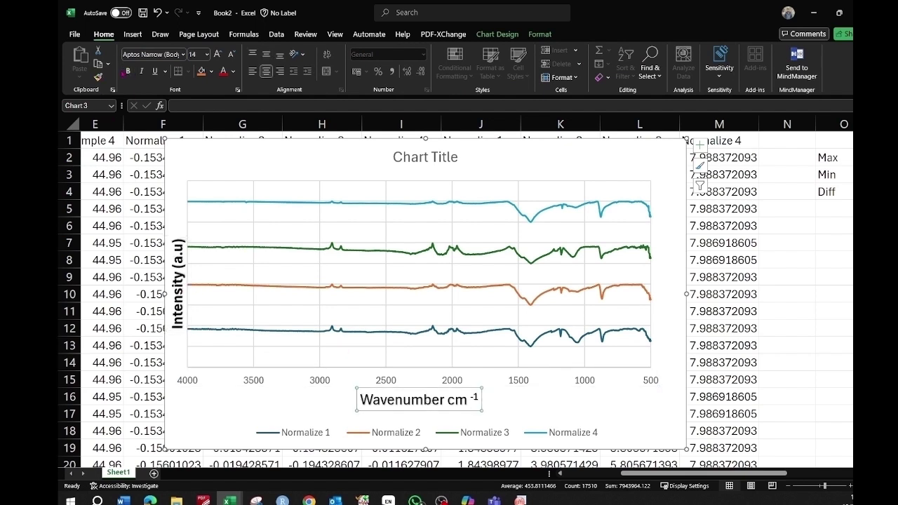
left_click(128, 71)
Apply the black WordArt style to the horizontal axis numbers and make them bold at font size 12.
left_click(324, 386)
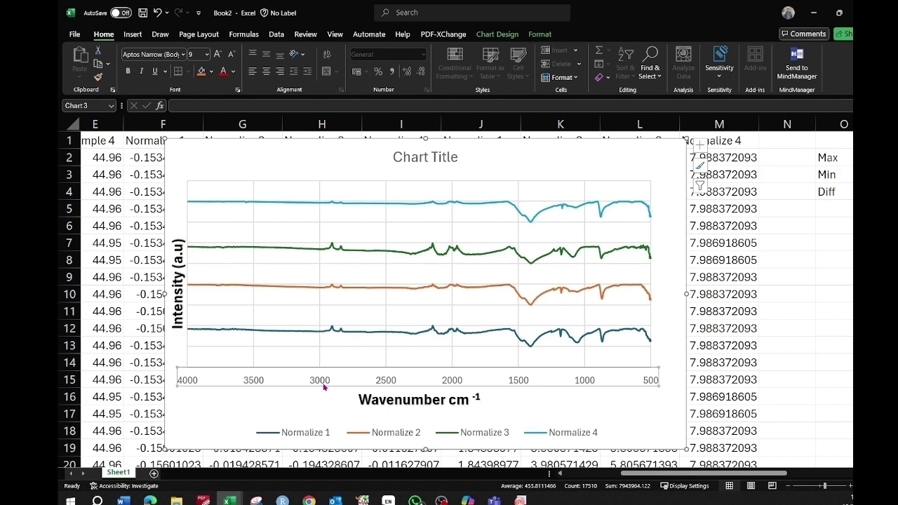
left_click(542, 36)
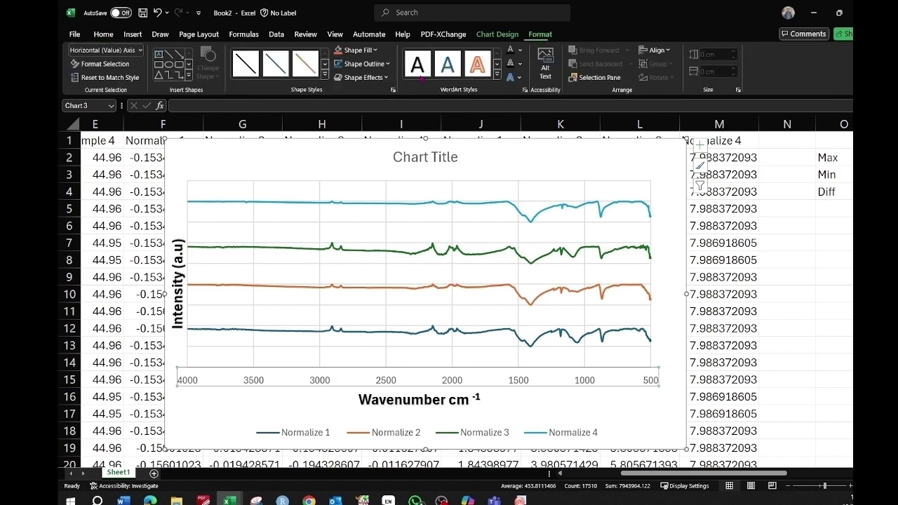
left_click(104, 35)
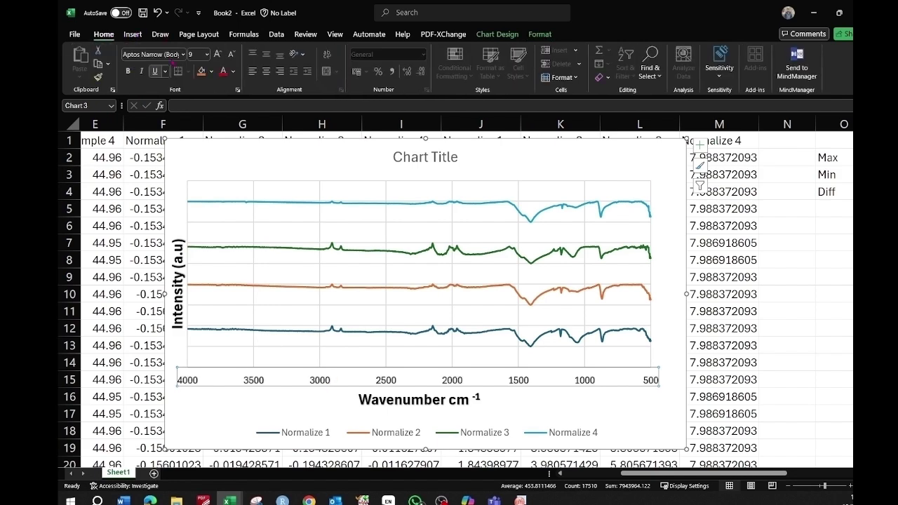
left_click(207, 54)
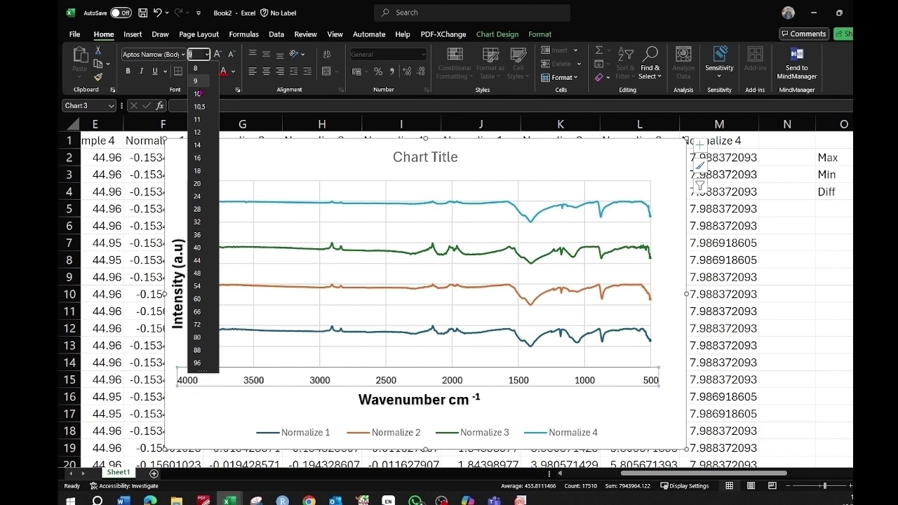
left_click(200, 133)
Remove the vertical and horizontal major gridlines by setting both to no line.
double_click(519, 195)
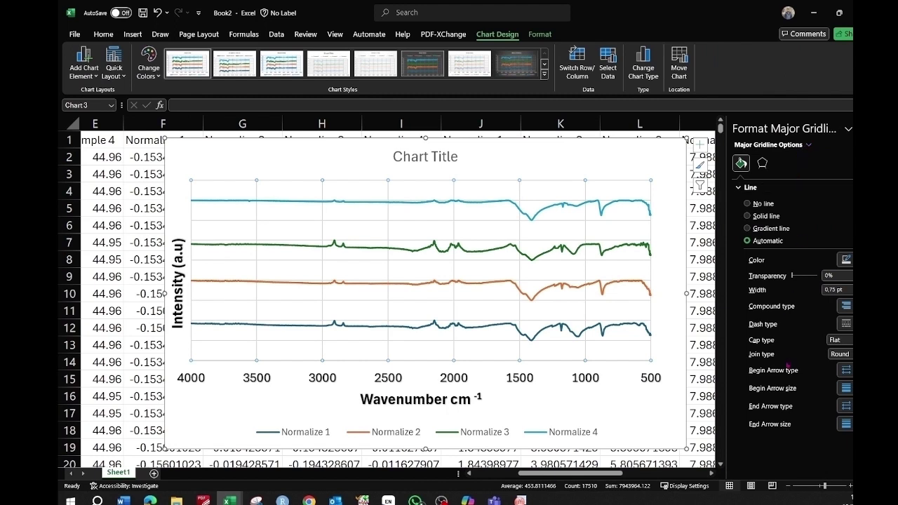
left_click(748, 204)
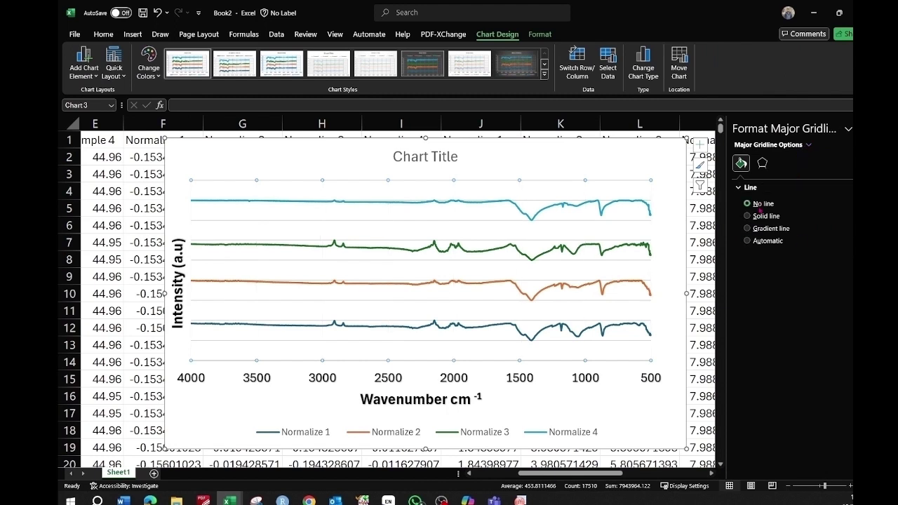
left_click(531, 207)
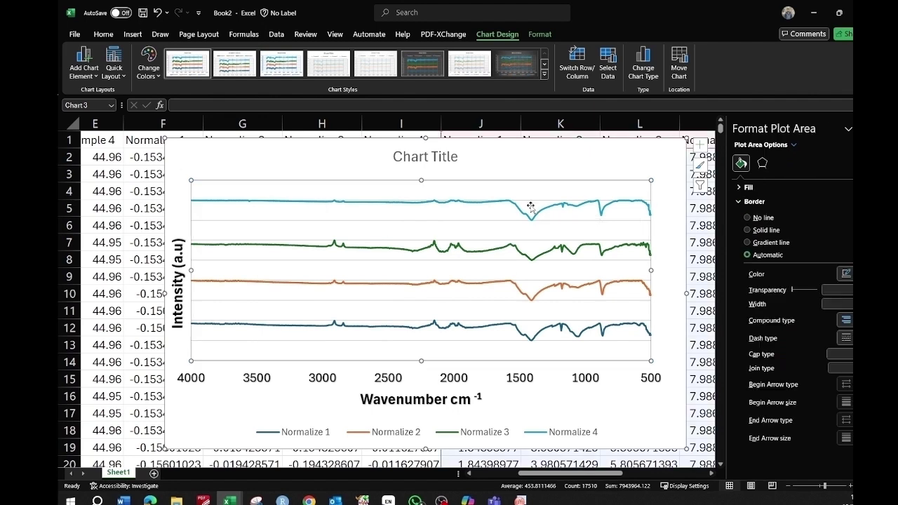
left_click(533, 203)
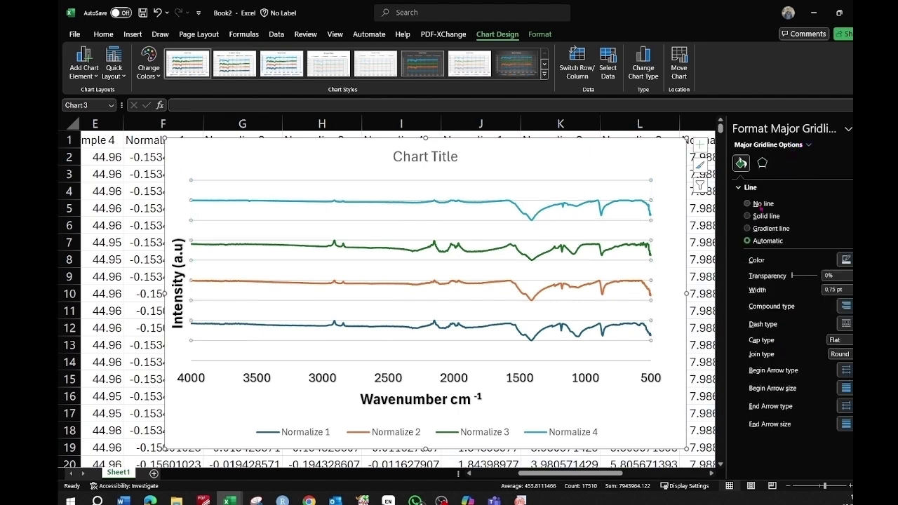
left_click(761, 204)
Give the plot area a solid line border 1.5 pt wide, accepting the complex formatting, and close the formatting pane.
left_click(602, 187)
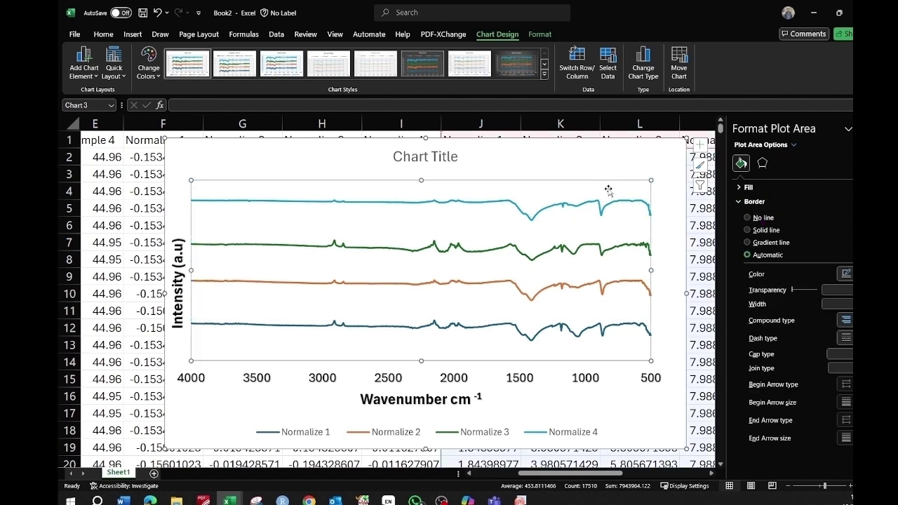
left_click(775, 231)
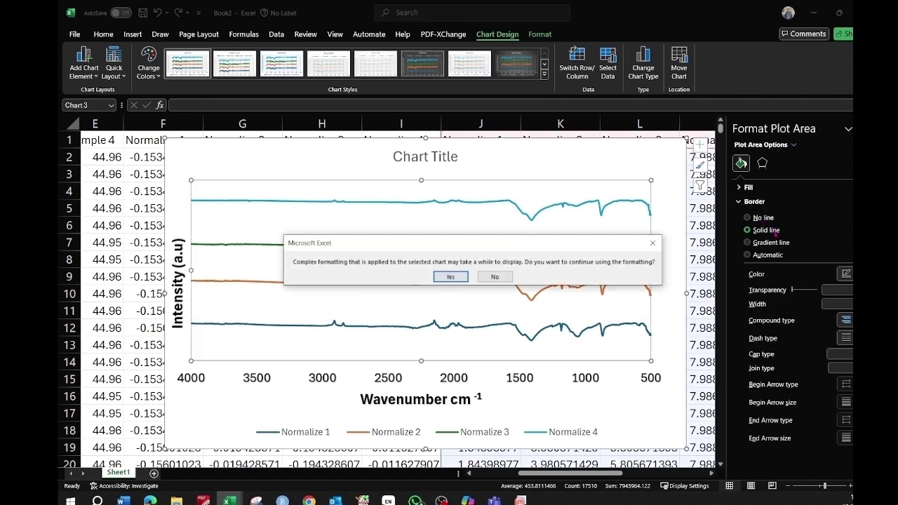
left_click(450, 277)
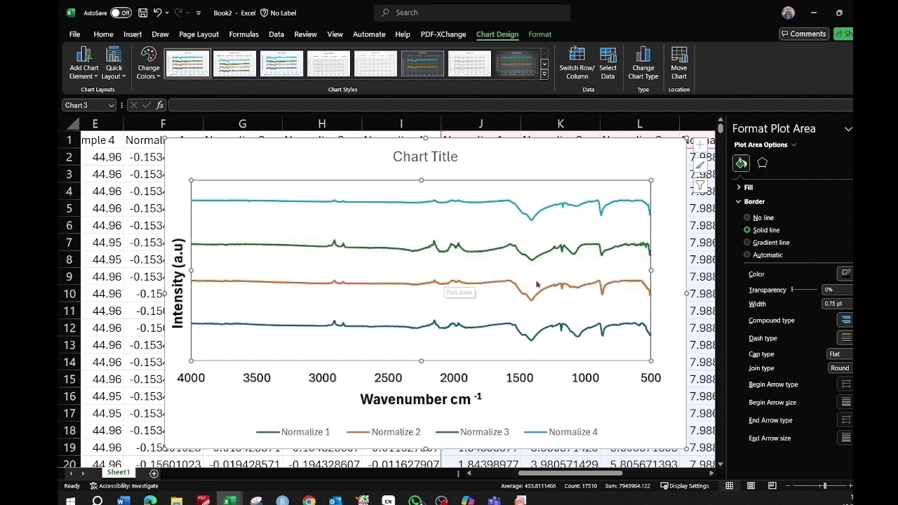
left_click(851, 300)
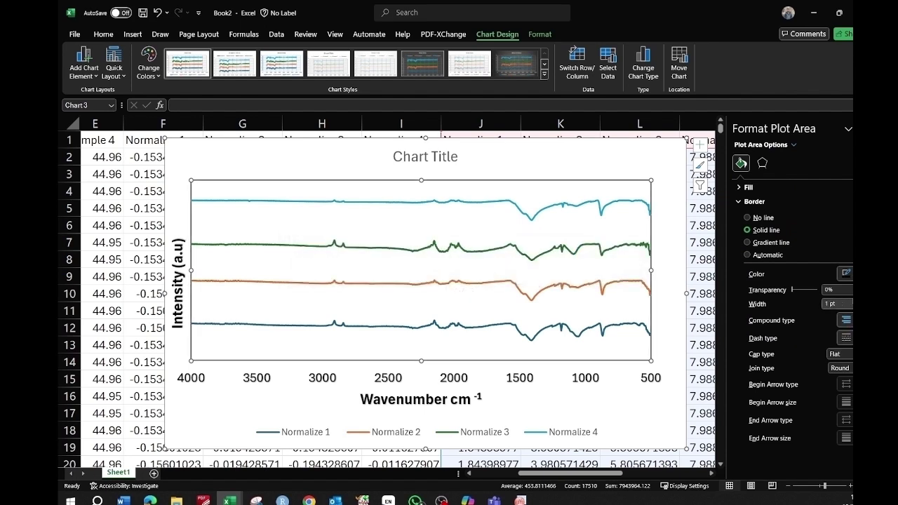
key("Up")
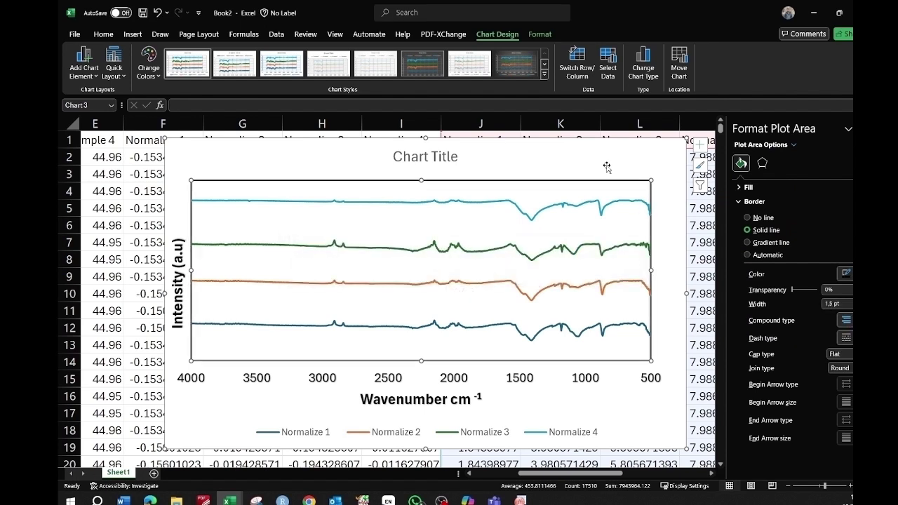
left_click(606, 167)
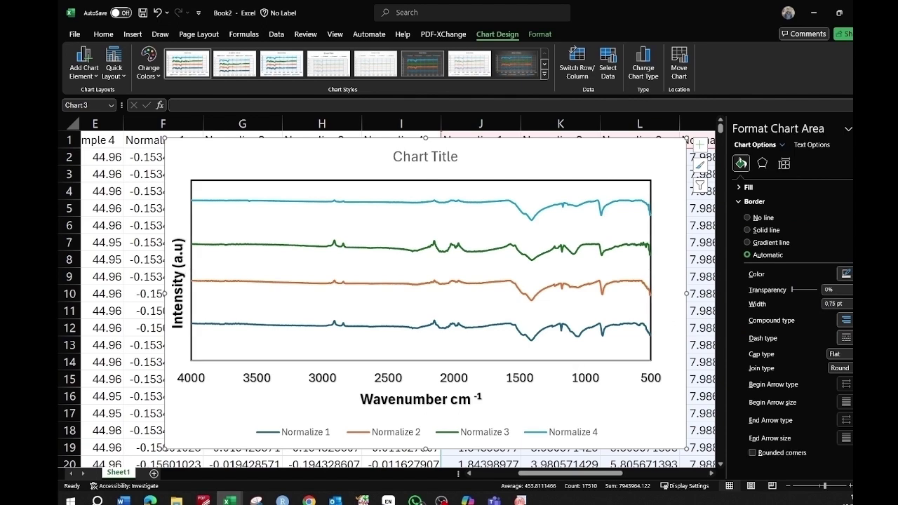
left_click(861, 128)
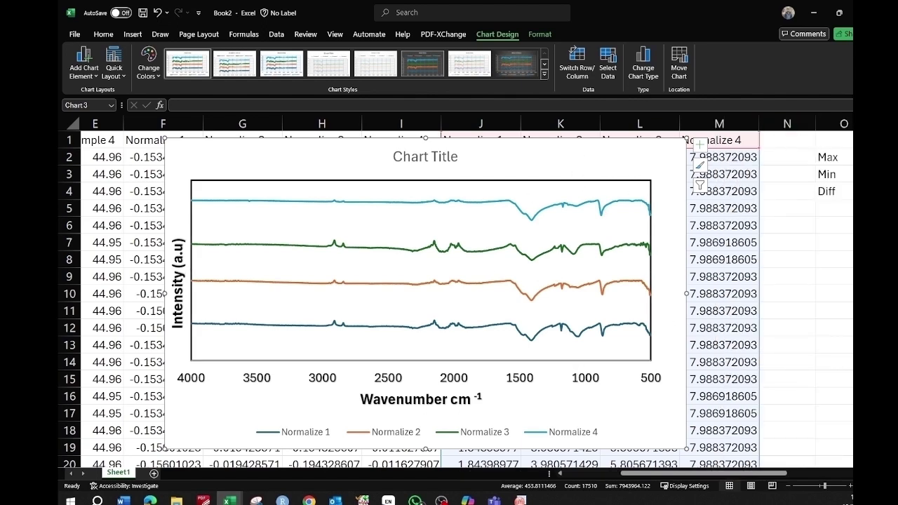
Remove the legend from the chart, and enlarge and reposition the chart on the sheet.
key("ctrl+F1")
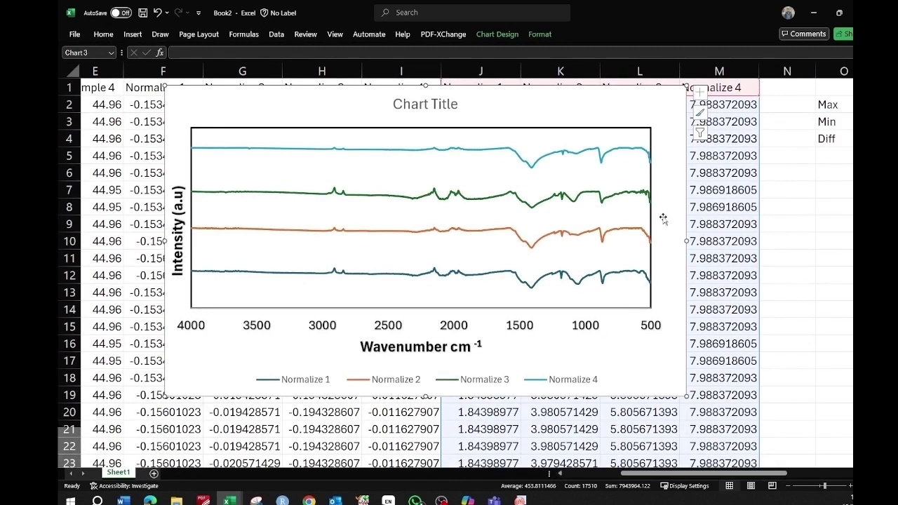
left_click(702, 94)
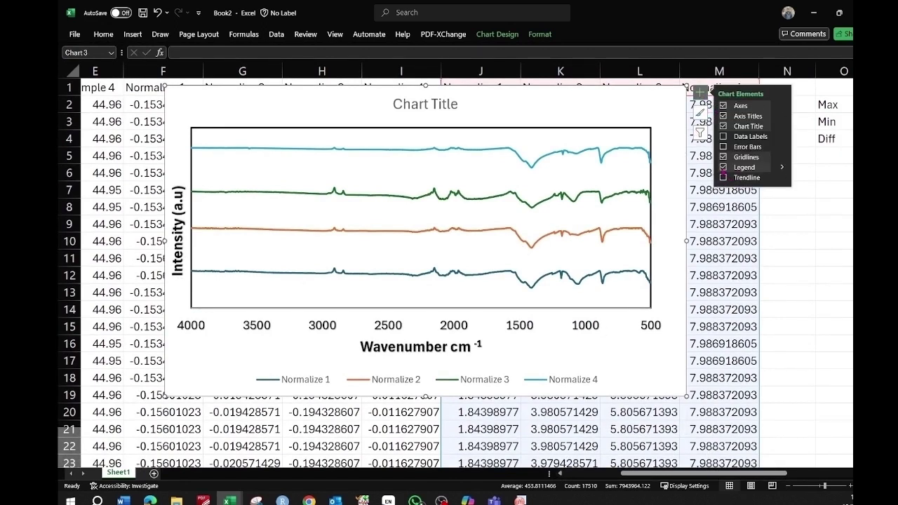
left_click(723, 167)
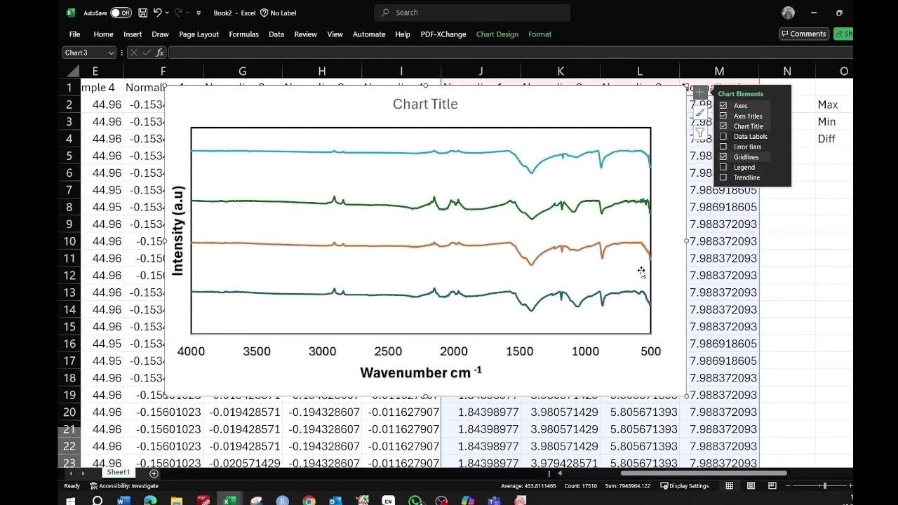
left_click_drag(685, 396, 738, 449)
left_click_drag(656, 82, 595, 86)
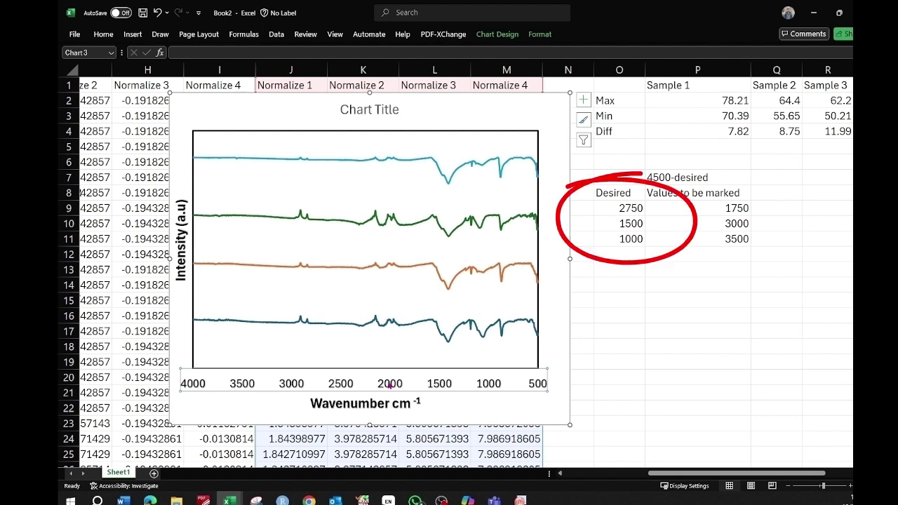
Add a marker series to the chart's data source with X values 2750,2750 and Y values 0,2.
right_click(390, 384)
left_click(430, 310)
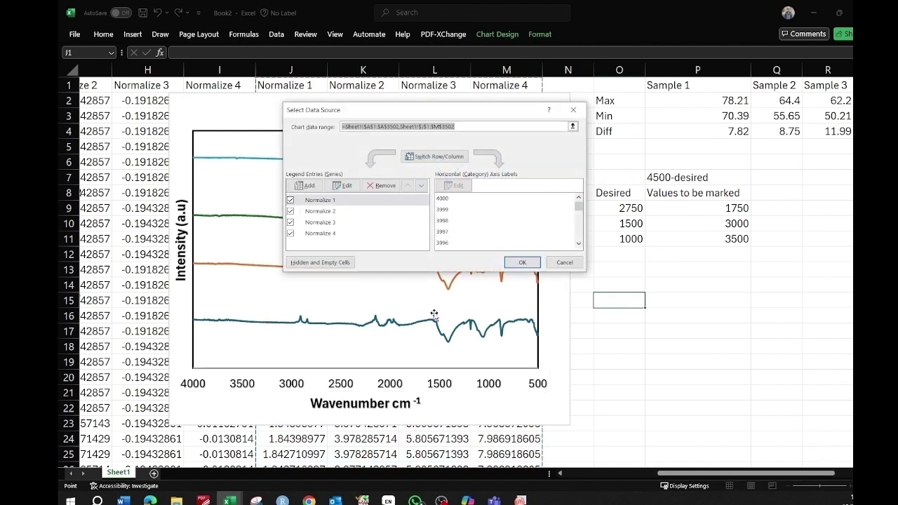
left_click(304, 186)
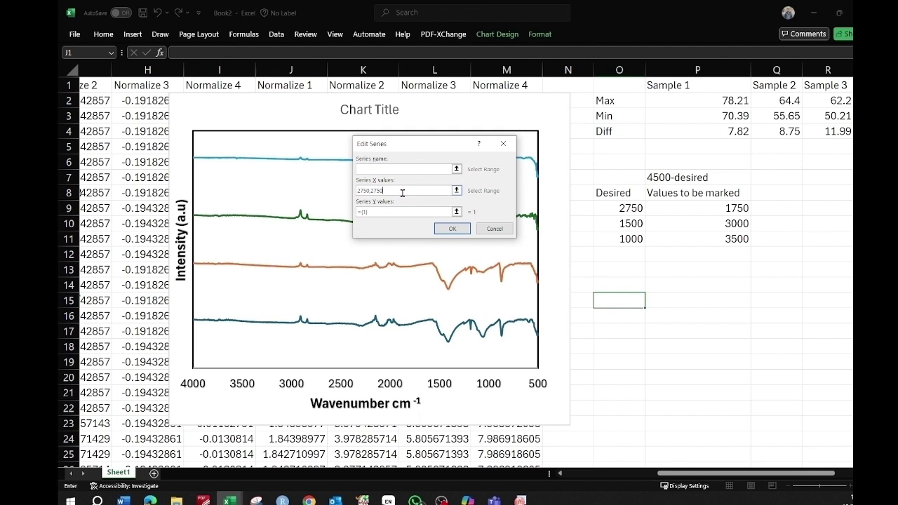
left_click(369, 212)
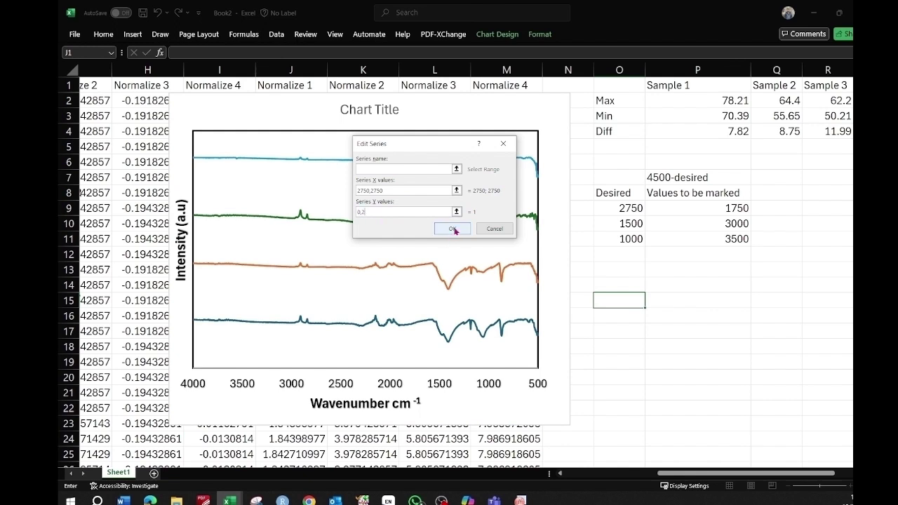
left_click(451, 230)
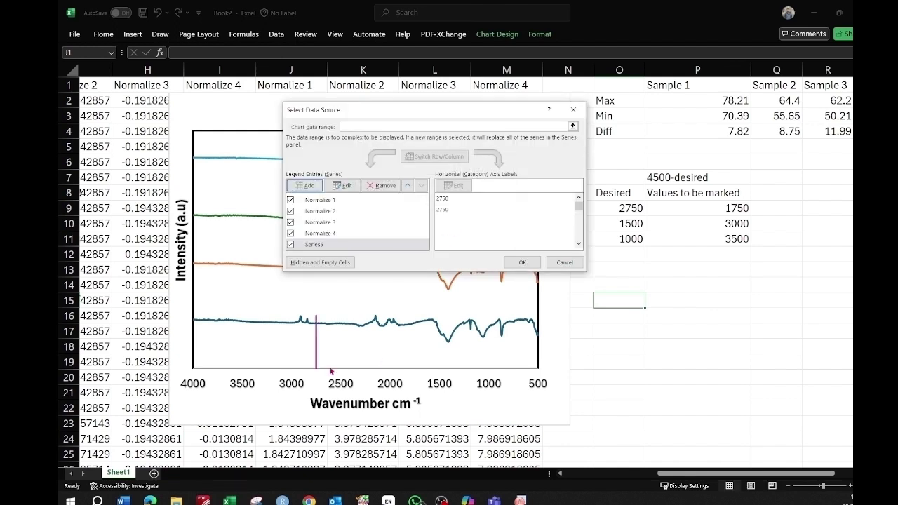
Add a second marker series with X values 1500,1500 and Y values 0,2.
left_click(310, 186)
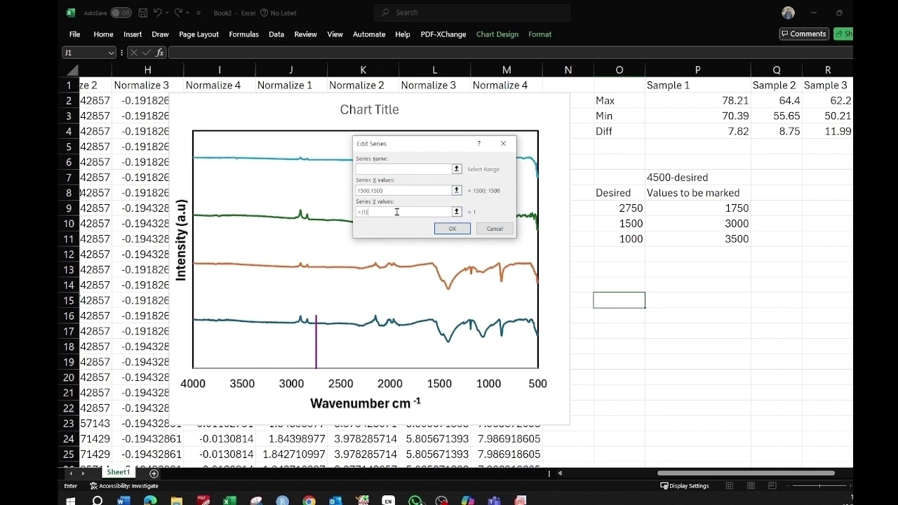
left_click(396, 212)
type("0,1")
left_click(445, 230)
Add a third marker series with X values 1000,1000 and Y values 0,2, and confirm the data source changes.
left_click(309, 185)
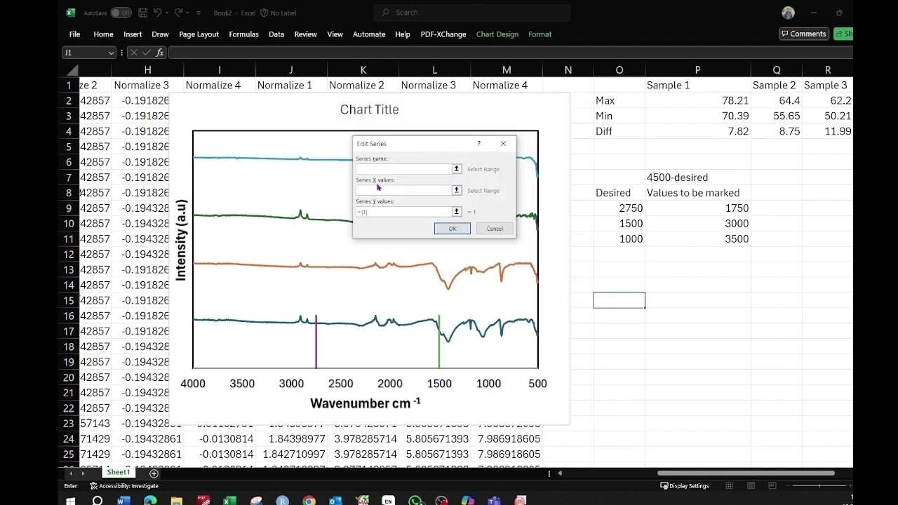
left_click(376, 214)
type("0,1")
left_click(452, 228)
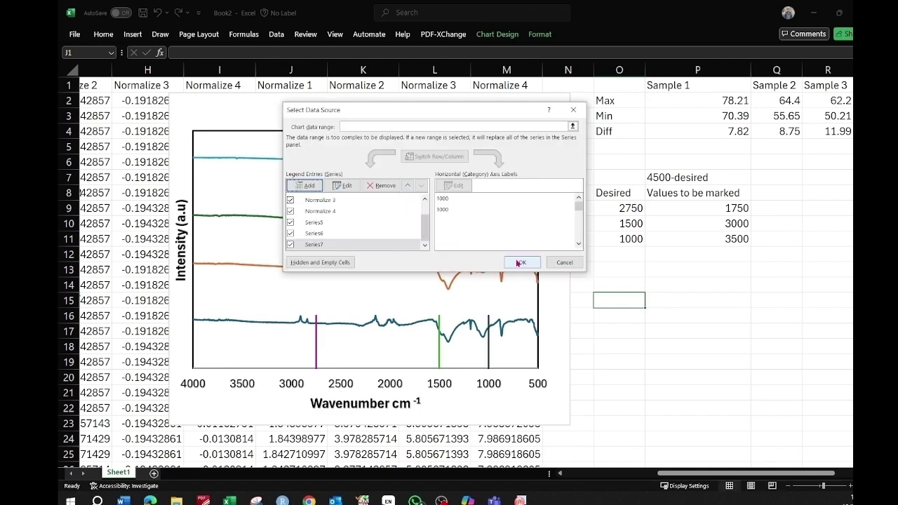
left_click(519, 262)
Draw a straight vertical line across the chart's full plot height beside the 2750 marker.
left_click(133, 34)
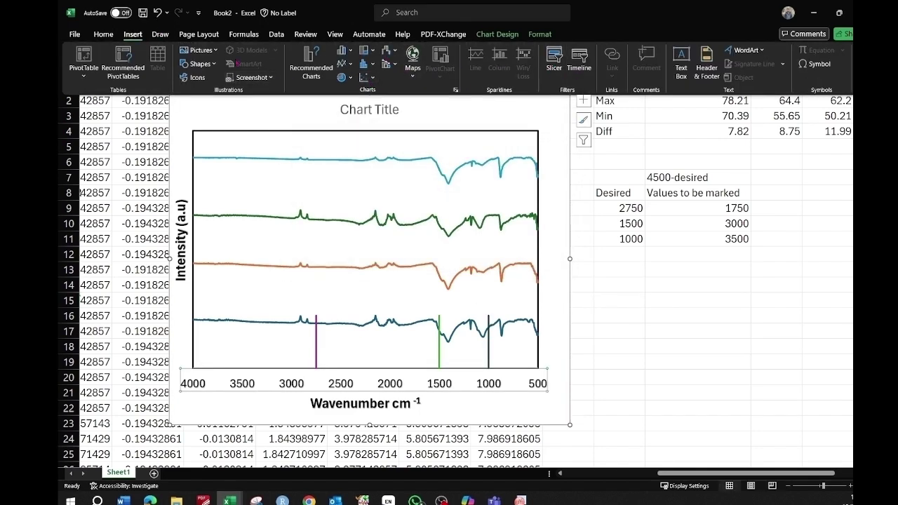
left_click(315, 110)
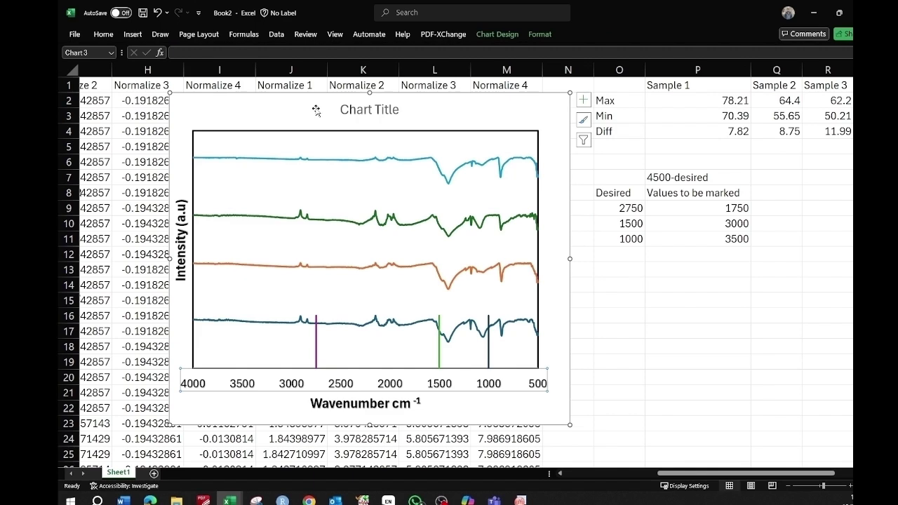
left_click(138, 37)
left_click(199, 64)
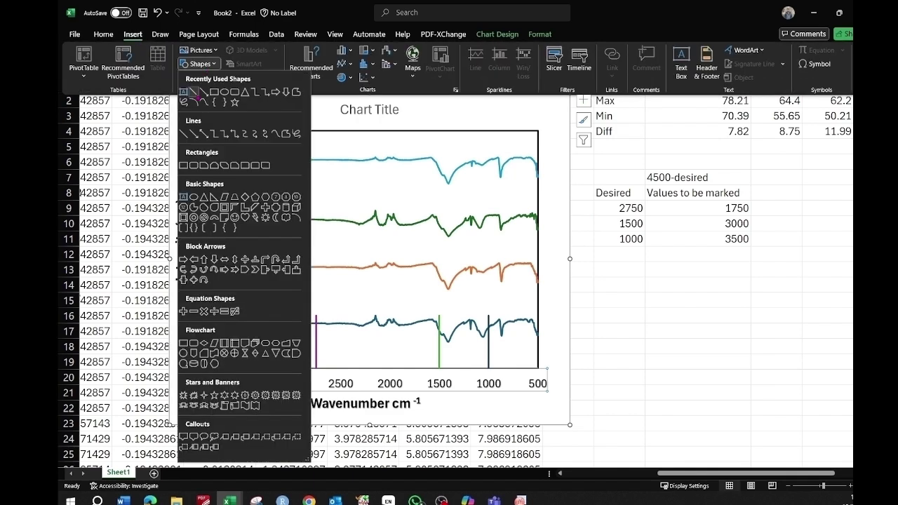
left_click(195, 94)
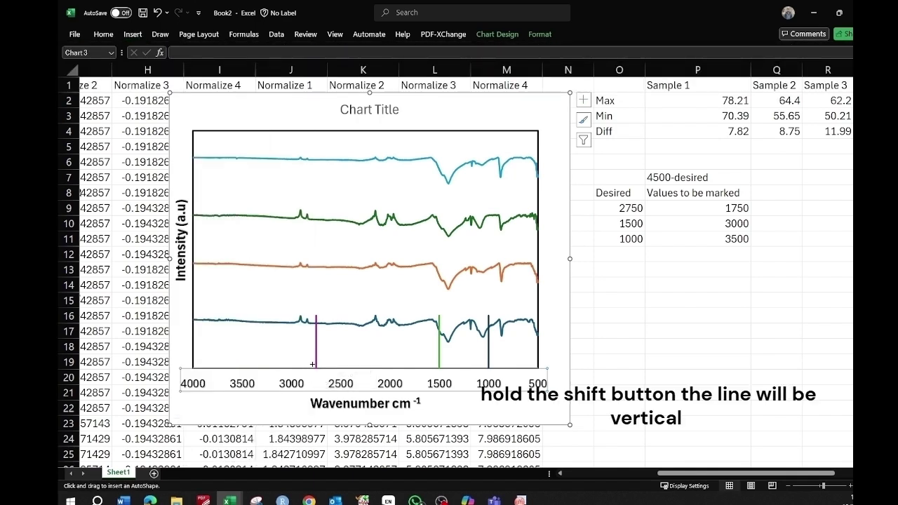
left_click_drag(313, 364, 313, 170)
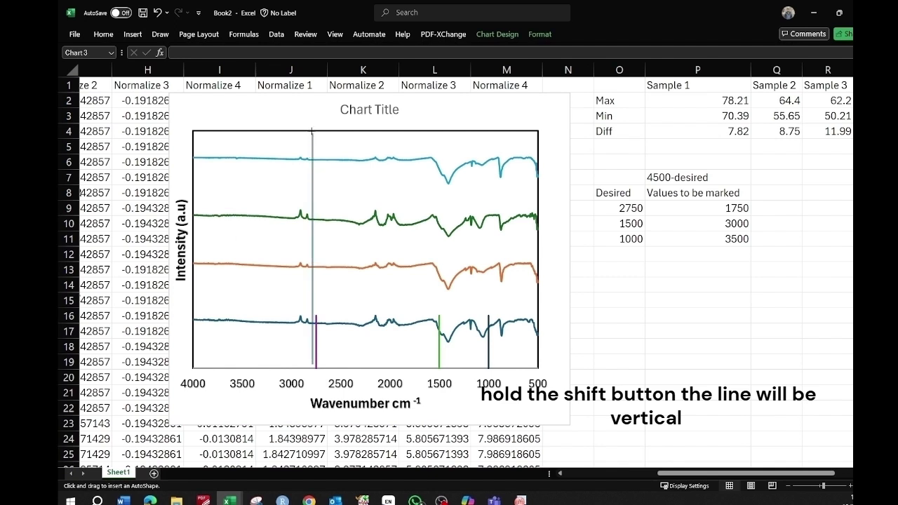
mouse_move(310, 127)
left_mouse_down()
mouse_move(312, 145)
mouse_move(313, 131)
left_mouse_up()
left_click_drag(313, 365, 313, 372)
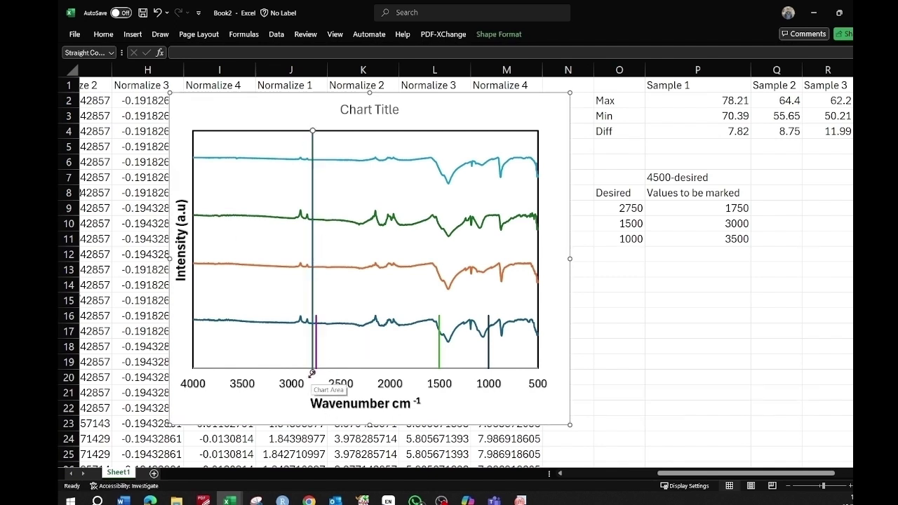
Duplicate the vertical line horizontally to positions beside the 1500 and 1000 markers.
scroll(313, 373, "up", 2)
scroll(322, 394, "down", 4)
scroll(493, 255, "up", 1)
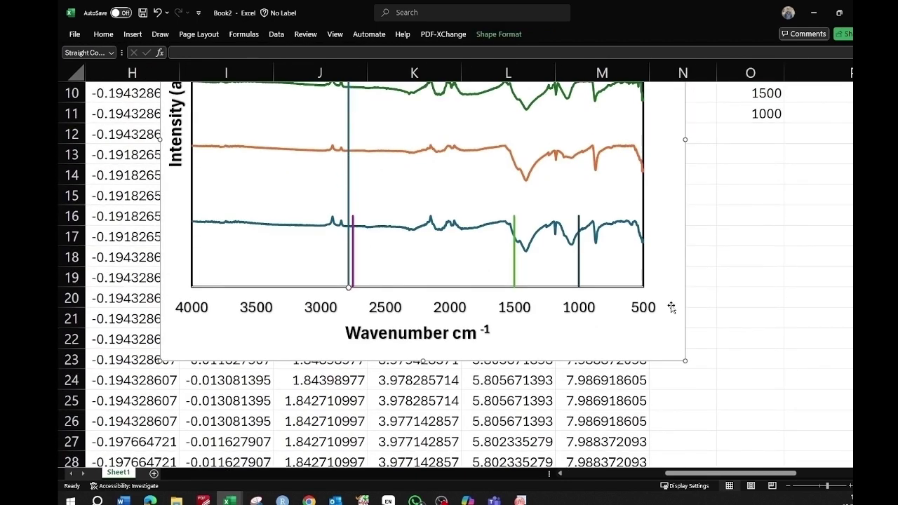
scroll(348, 211, "up", 1)
left_click_drag(348, 197, 511, 199, "ctrl+shift")
left_click_drag(357, 172, 576, 197, "ctrl+shift")
key("Delete")
scroll(316, 281, "up", 2)
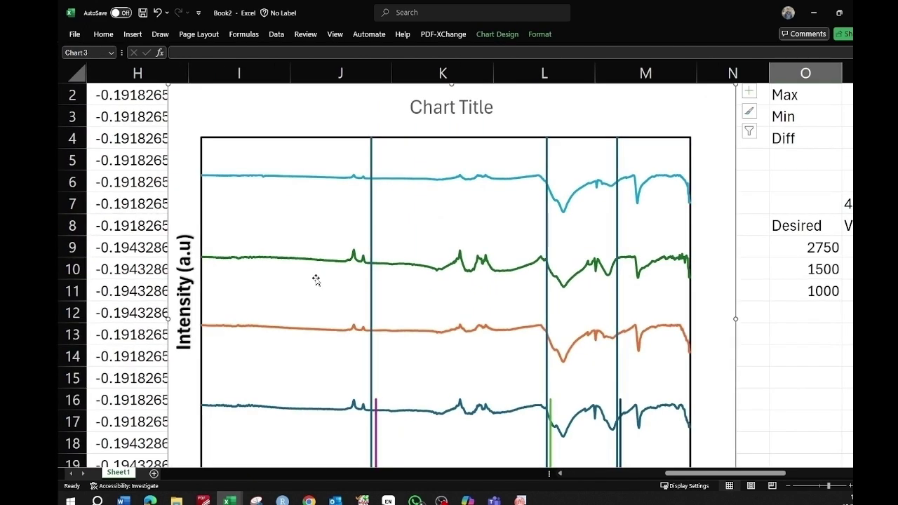
Align the three vertical lines exactly over the marker series at 2750, 1500 and 1000.
scroll(327, 295, "down", 1, "ctrl")
left_click(413, 407)
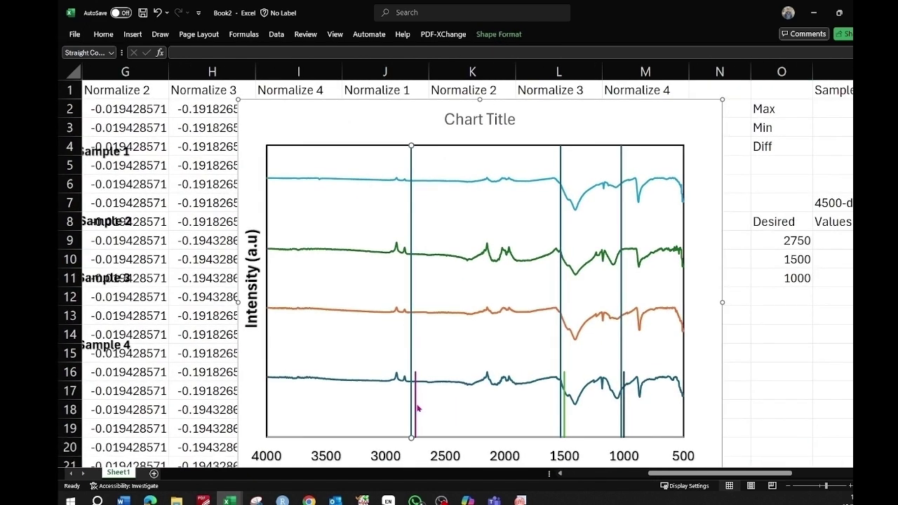
scroll(417, 409, "down", 1)
scroll(417, 408, "up", 1, "ctrl")
left_click(375, 306)
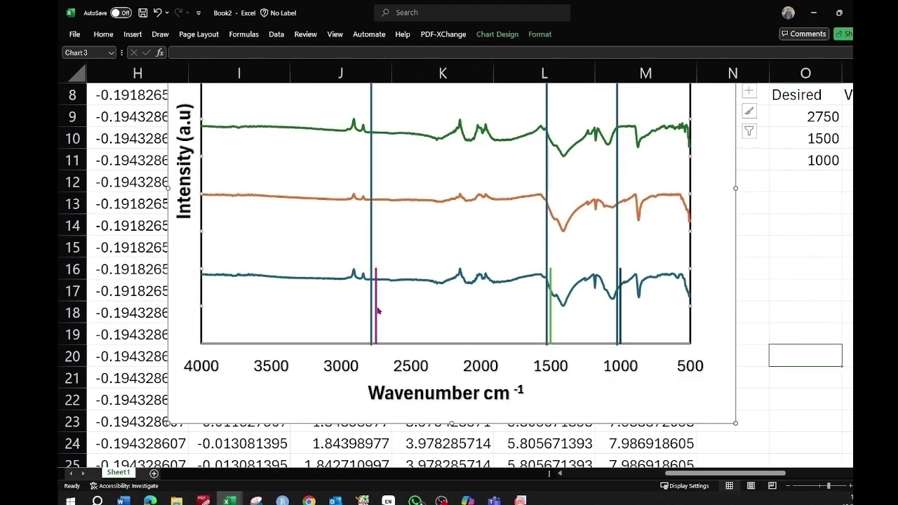
left_click(377, 310)
left_click_drag(366, 265, 375, 257)
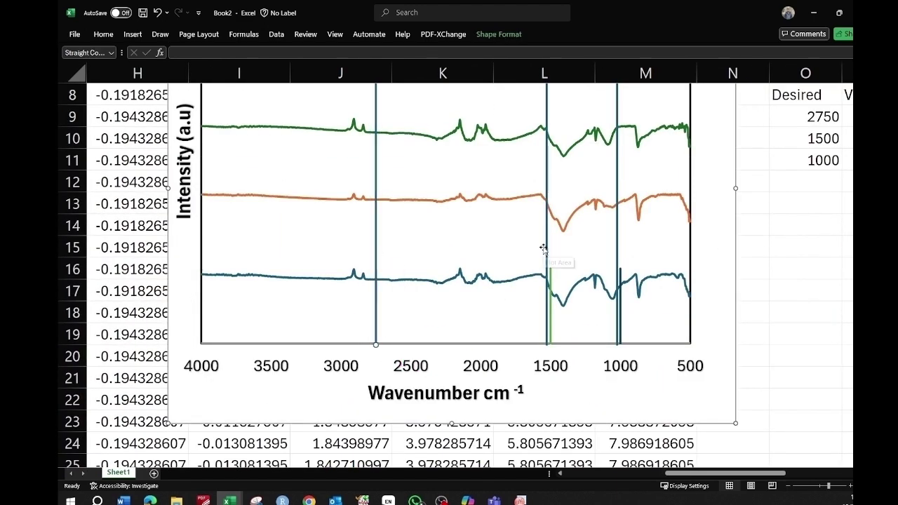
left_click_drag(547, 256, 551, 253)
left_click(616, 244)
left_click_drag(616, 244, 618, 244)
Hide Series5, Series6 and Series7 from the chart through its data source settings.
right_click(348, 365)
left_click(378, 291)
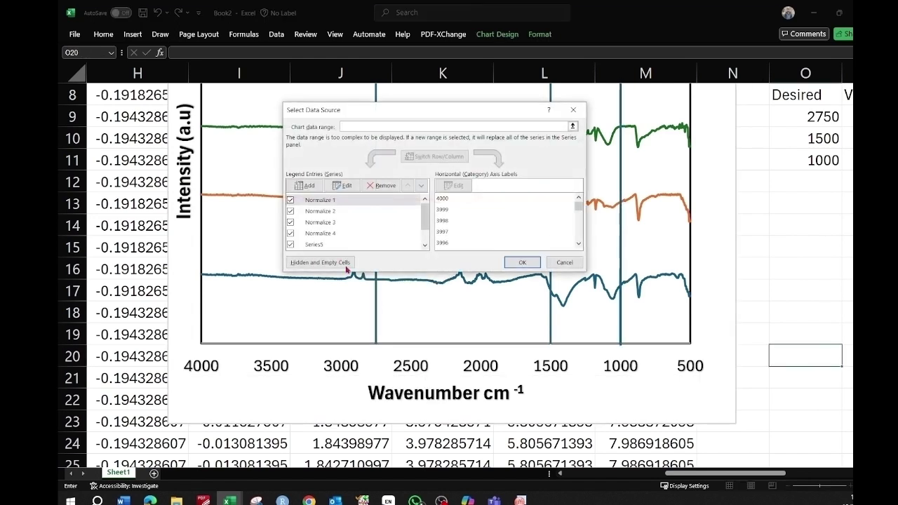
left_click_drag(425, 221, 426, 235)
left_click(291, 222)
left_click(291, 234)
left_click(291, 244)
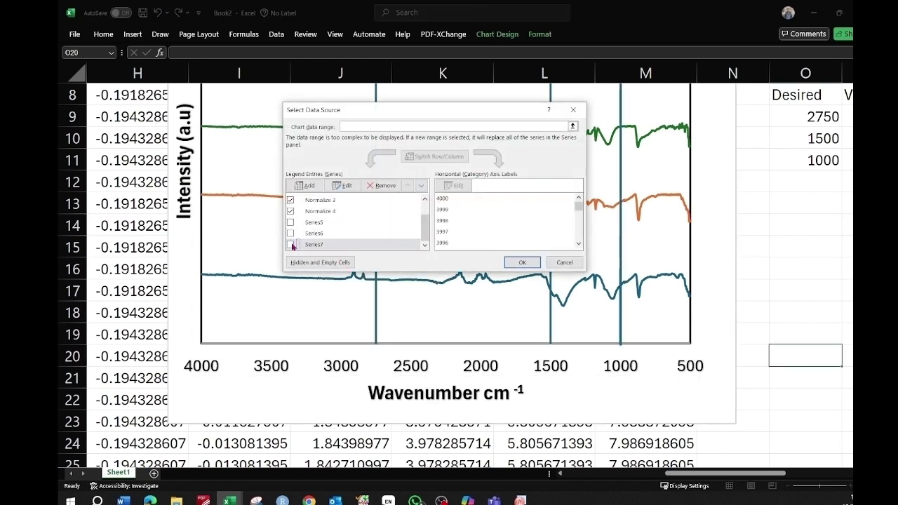
left_click(520, 262)
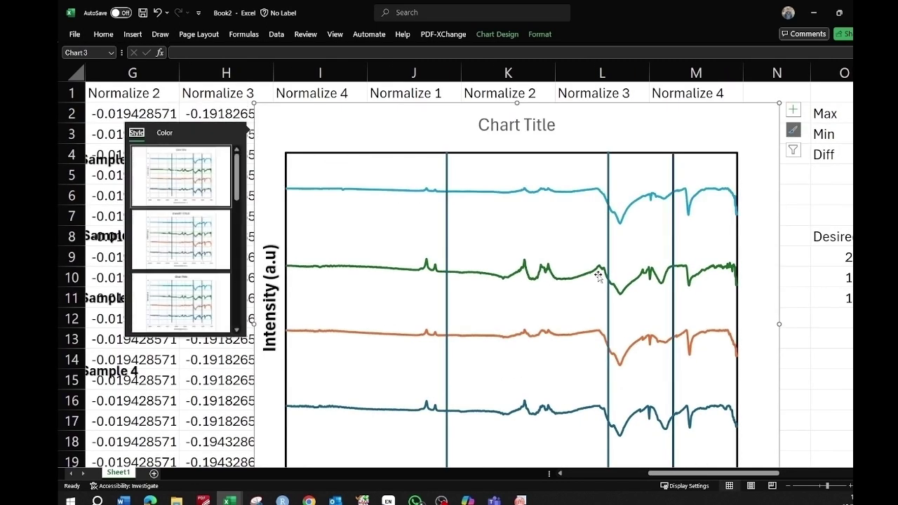
Select all three vertical lines and give their outlines a square-dot dash style.
key("Escape")
key("Escape")
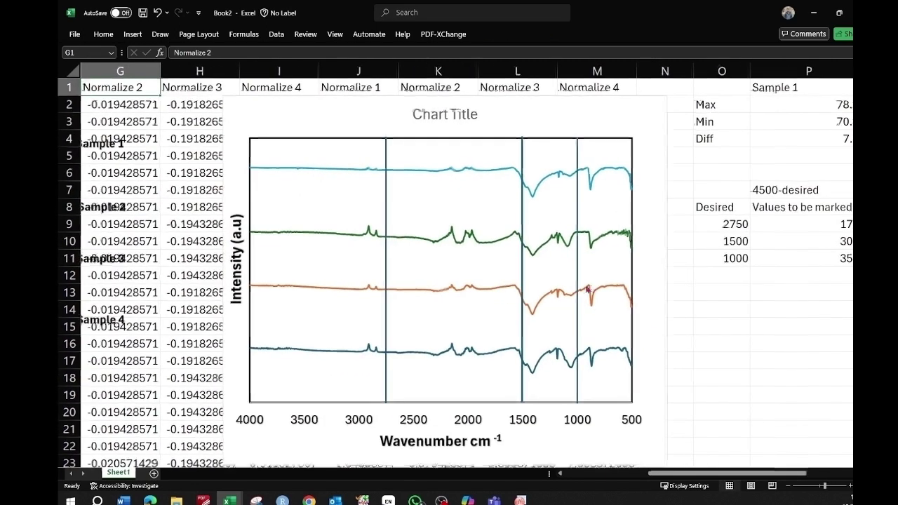
left_click(385, 180)
left_click(523, 193, "shift")
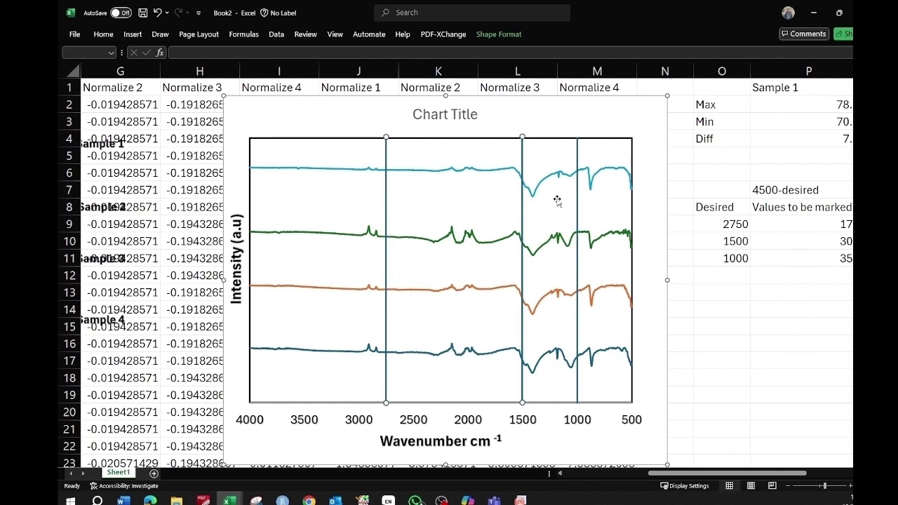
left_click(481, 37)
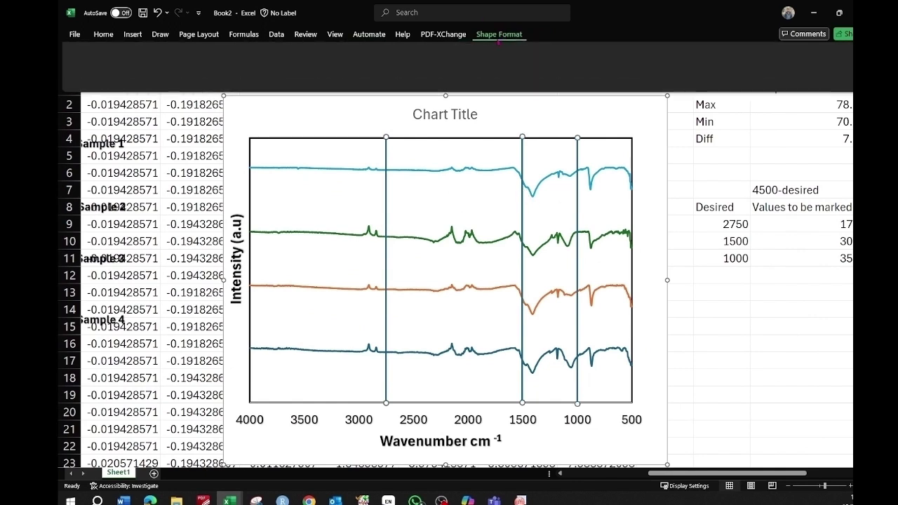
left_click(355, 68)
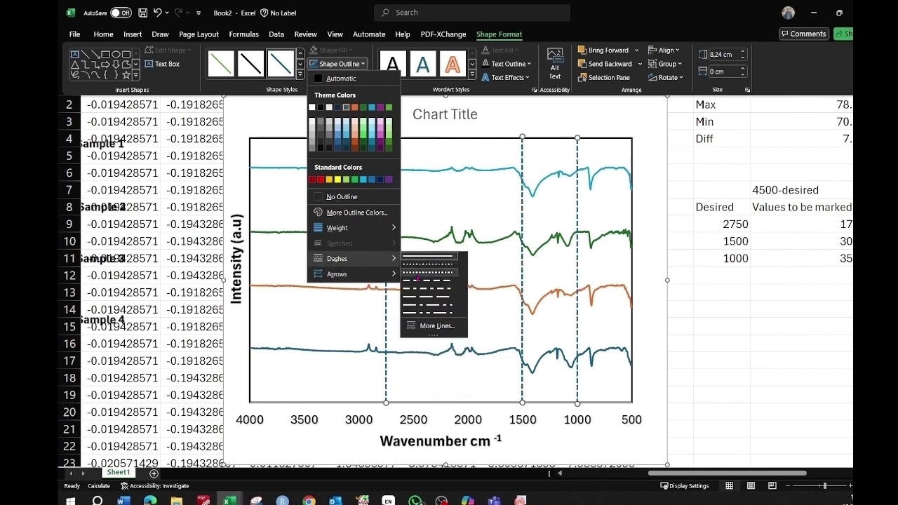
left_click(417, 268)
Set the outline weight of the three dashed lines to 1 pt and deselect them.
left_click(339, 63)
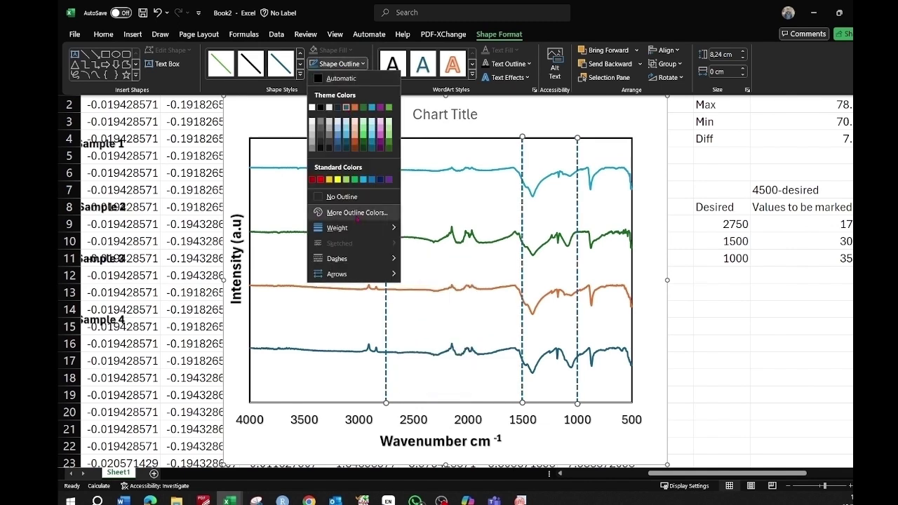
mouse_move(360, 229)
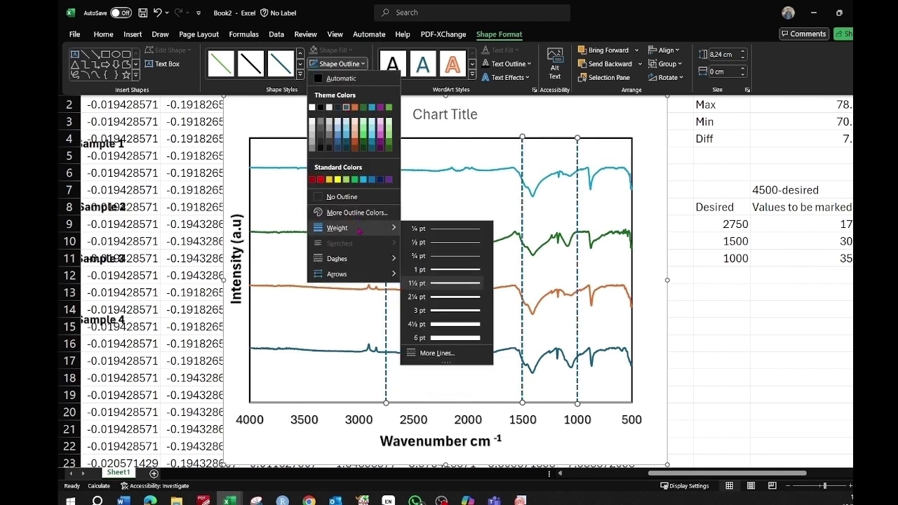
left_click(435, 268)
left_click(718, 350)
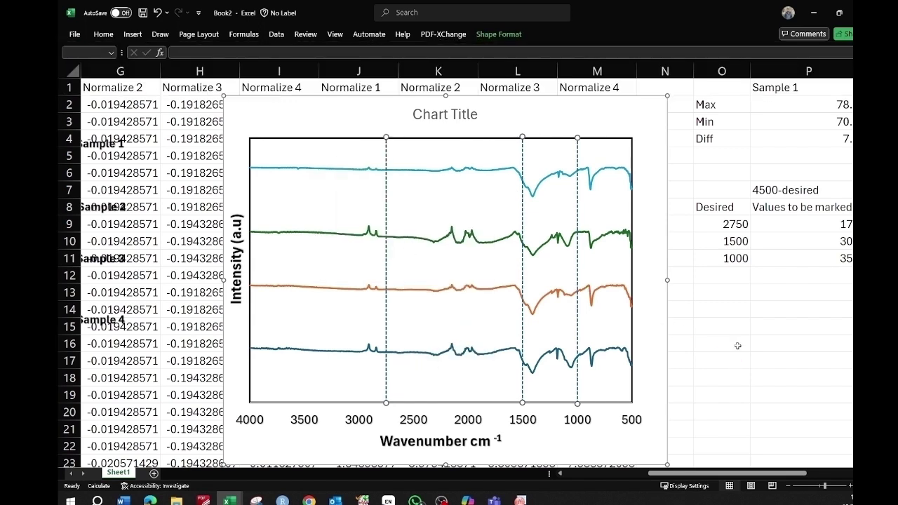
Insert a text box in the chart above the 2750 line reading "-OF3" with "2750" on the second line.
left_click(388, 129)
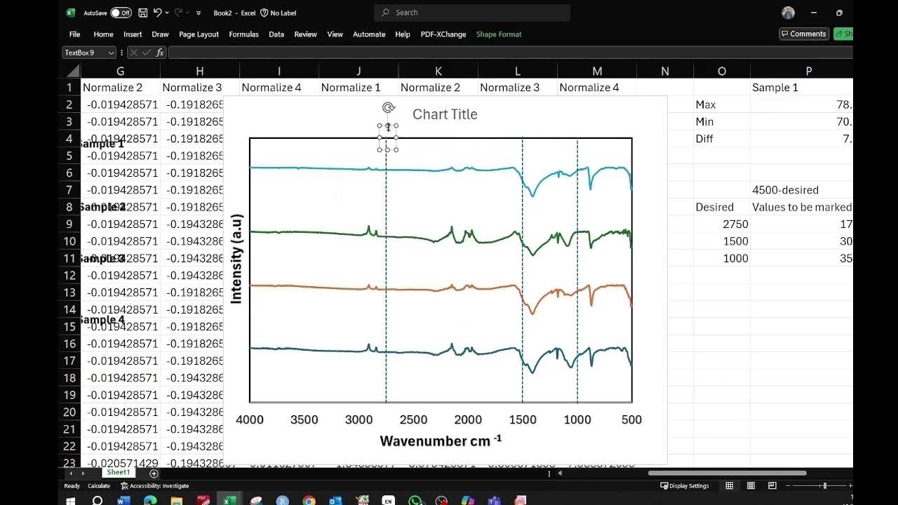
left_click_drag(392, 123, 385, 115)
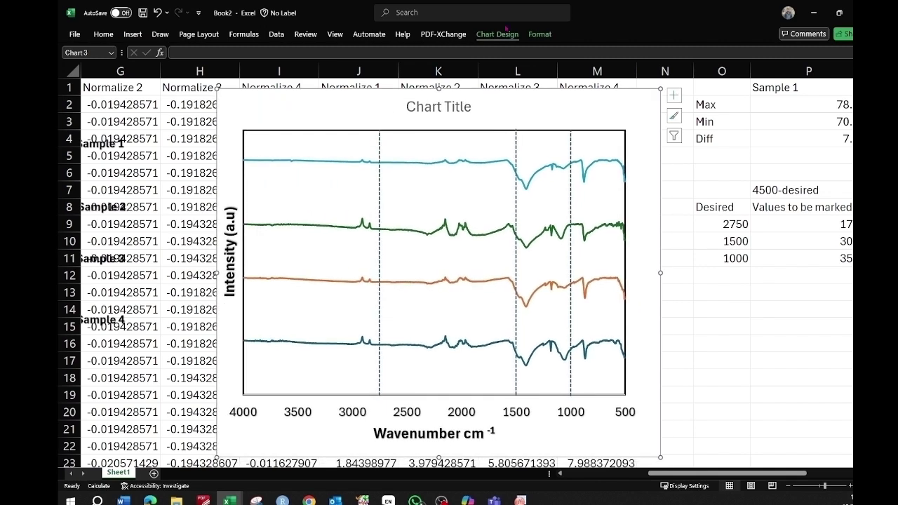
left_click(137, 36)
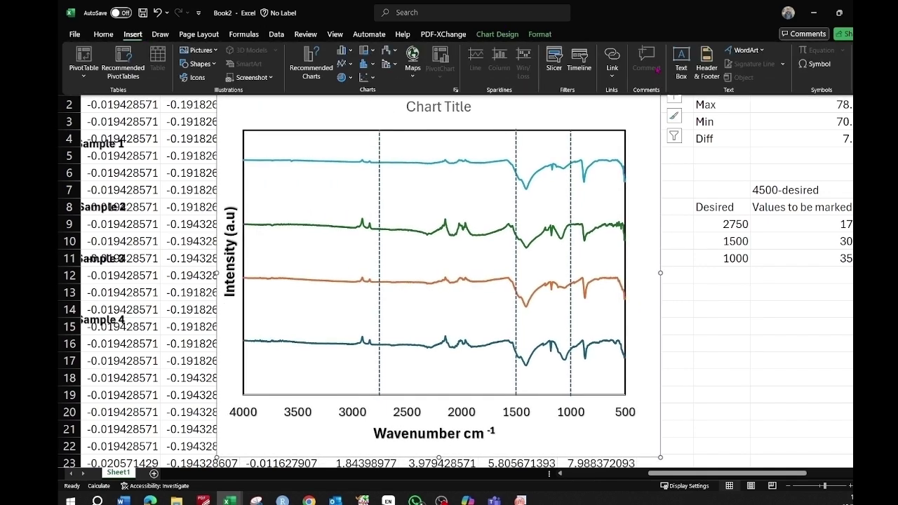
left_click(682, 65)
left_click_drag(370, 108, 452, 190)
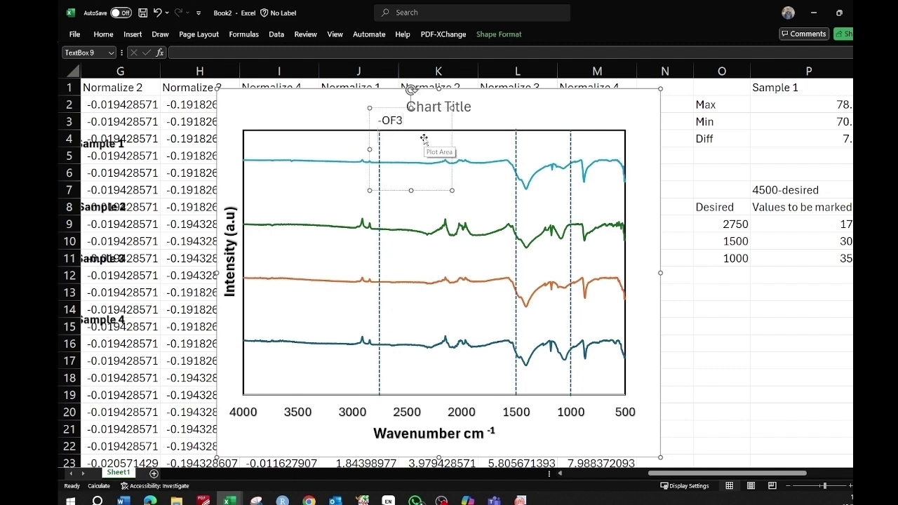
left_click(489, 109)
Format the 3 in the "-OF3" label as subscript.
double_click(394, 121)
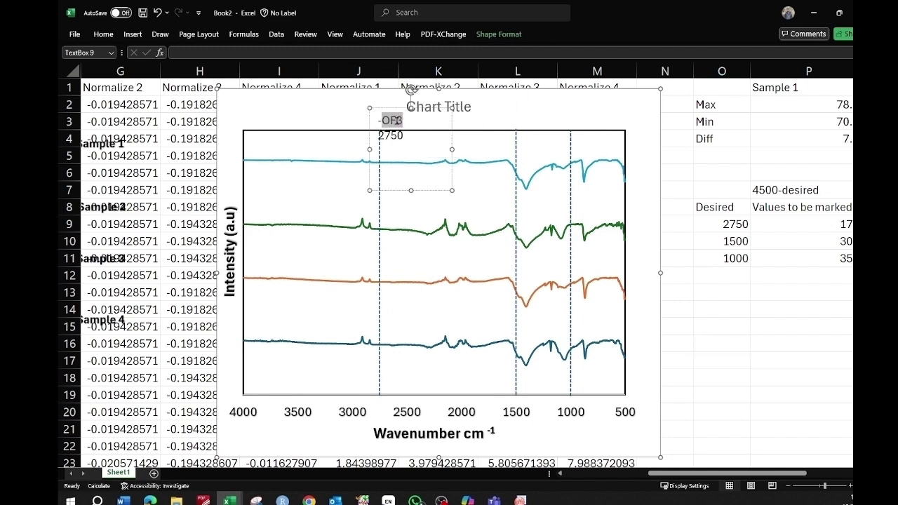
right_click(395, 122)
left_click(386, 145)
left_click_drag(397, 120, 413, 125)
right_click(398, 121)
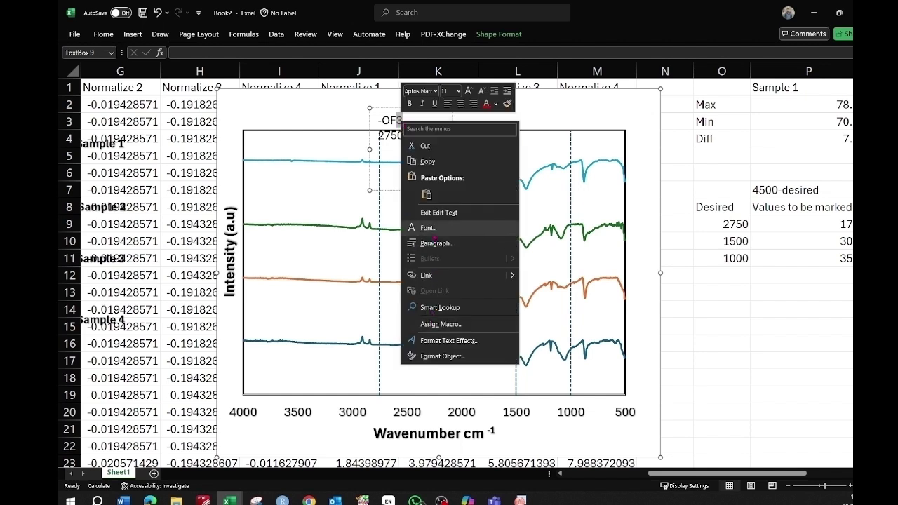
left_click(428, 227)
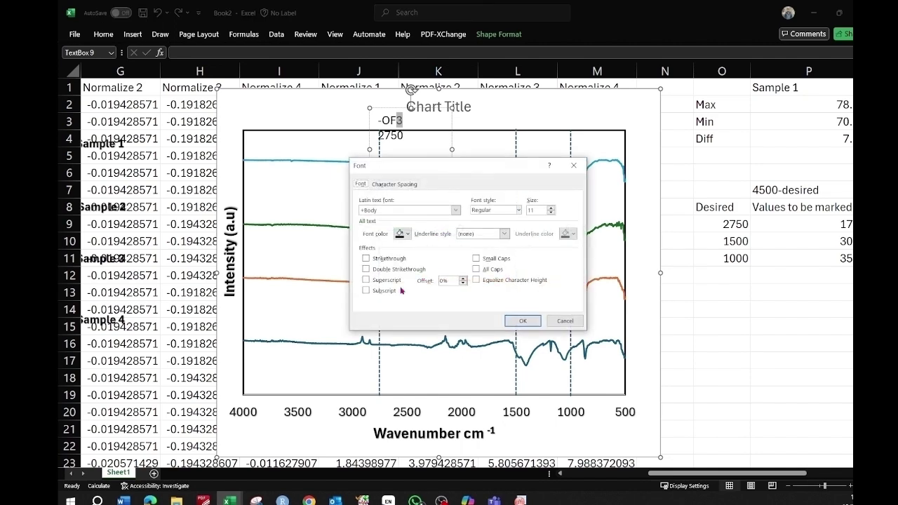
left_click(521, 324)
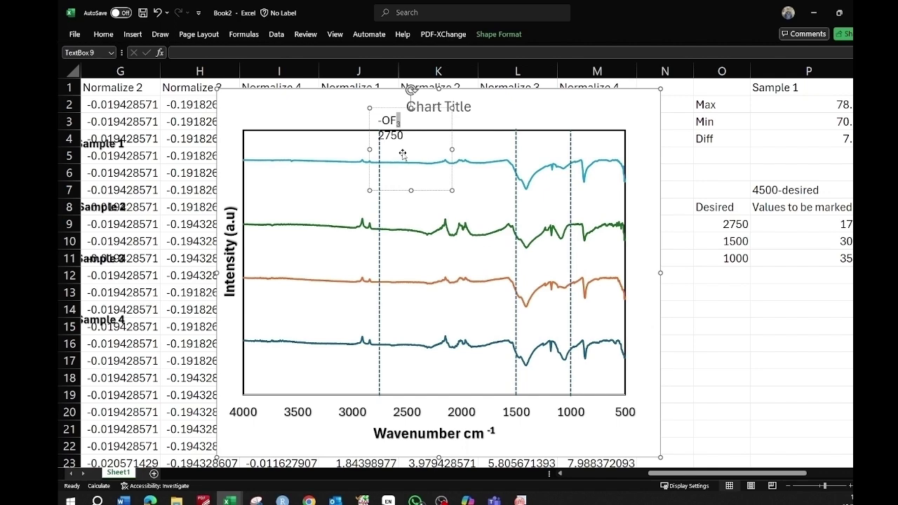
Move the -OF3 2750 label above the plot frame at the 2750 line and make its text bold.
left_click_drag(385, 108, 375, 94)
left_click(498, 34)
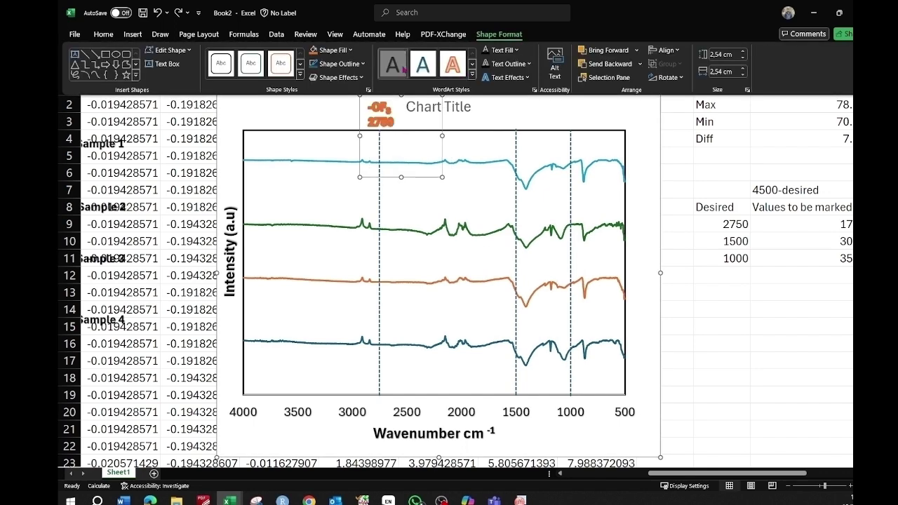
left_click(100, 35)
left_click(126, 71)
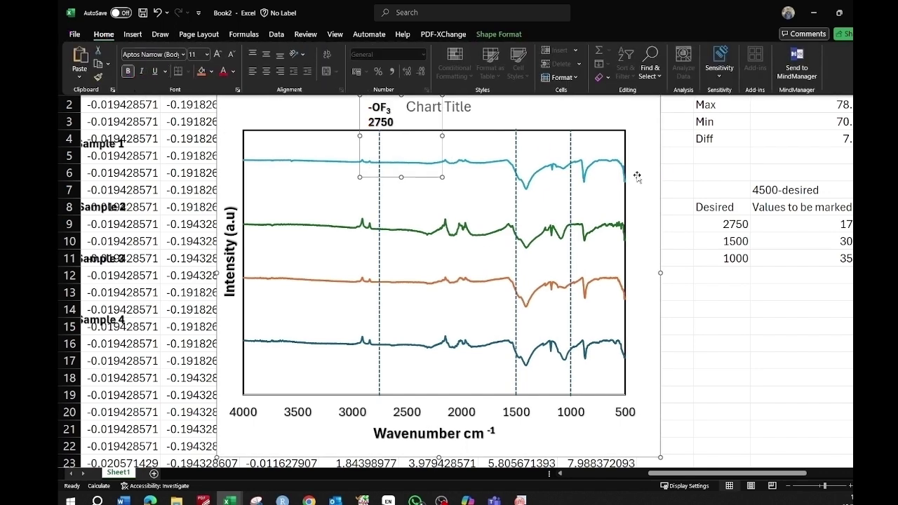
left_click(711, 174)
Copy the -OF3 2750 label and place the duplicate above the 1500 line.
left_click(375, 97)
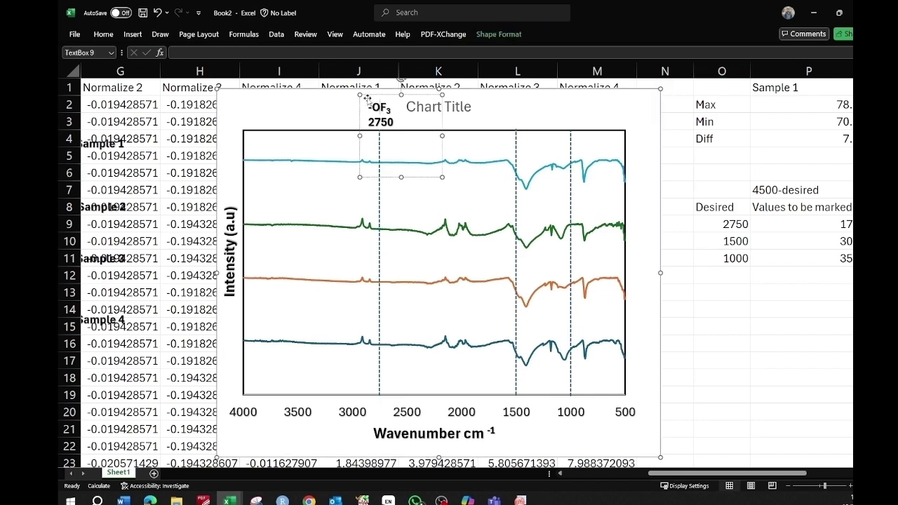
right_click(365, 96)
left_click(393, 136)
right_click(510, 105)
left_click(540, 182)
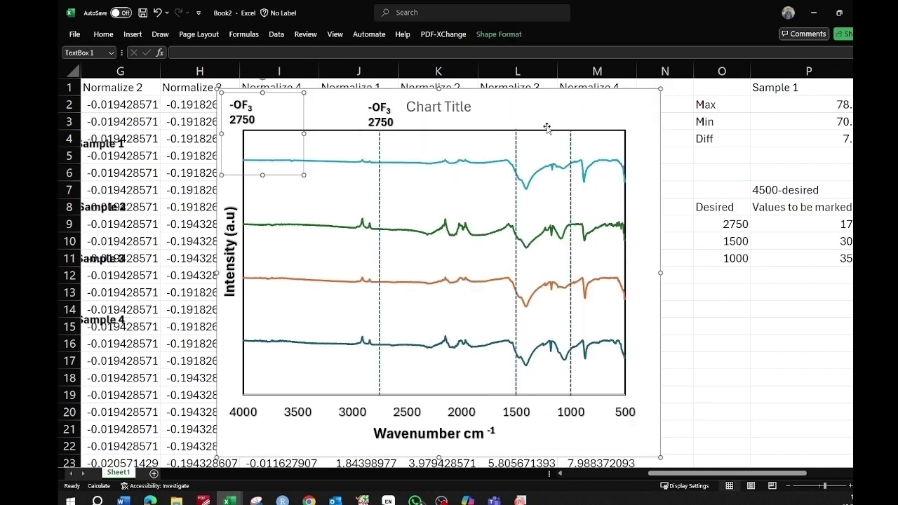
left_click_drag(300, 118, 573, 110)
Paste another copy of the label and place it above the 1000 line.
right_click(593, 106)
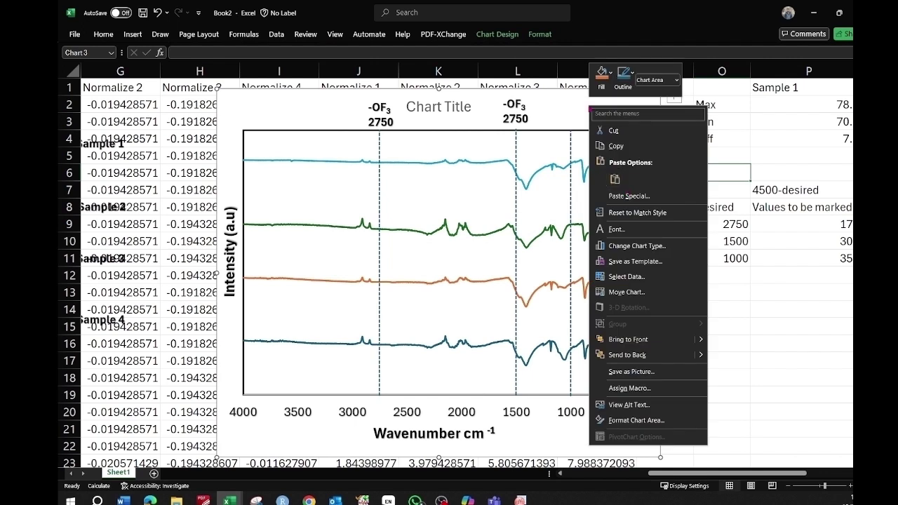
left_click(617, 196)
left_click_drag(303, 108, 633, 109)
Change the copied label texts to -OI2 1500 above the 1500 line and -CF3 1000 above the 1000 line.
left_click(524, 104)
key("BackSpace")
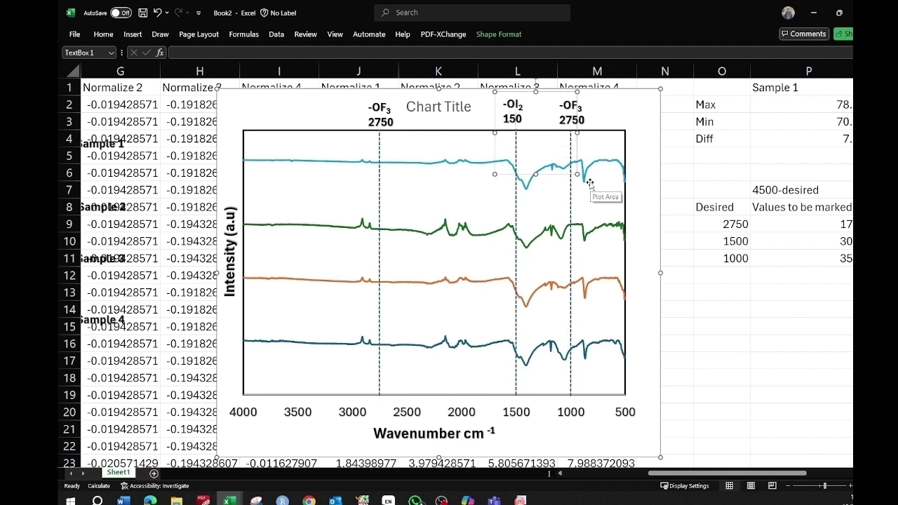
left_click(572, 109)
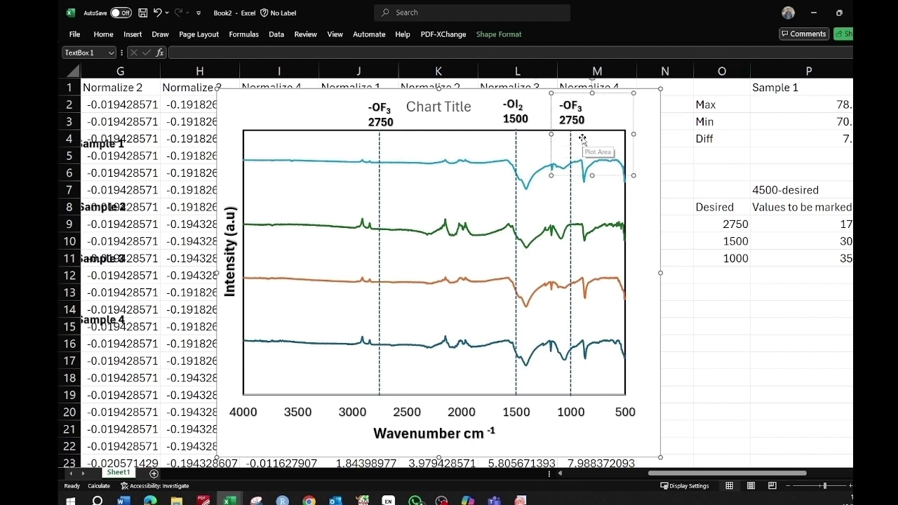
left_click(581, 119)
key("BackSpace")
key("BackSpace")
key("BackSpace")
key("BackSpace")
type("1000")
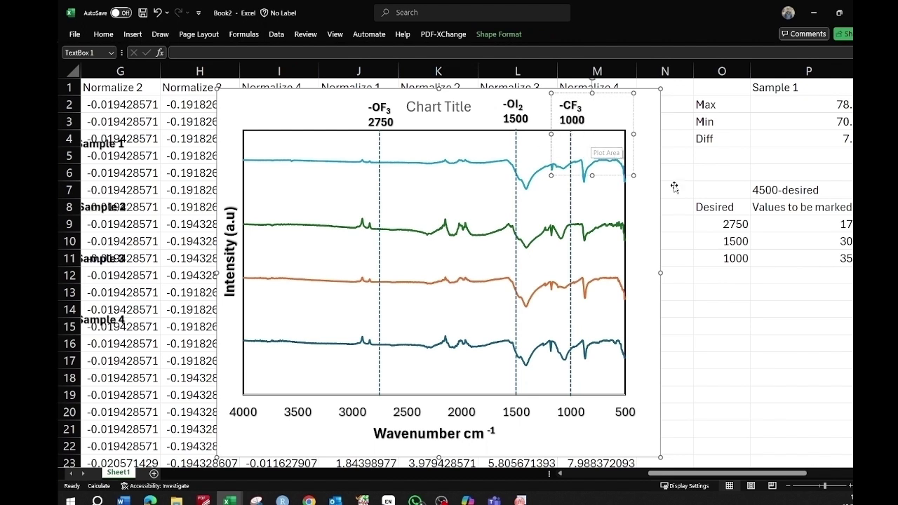
left_click(674, 188)
Replace the chart title text with "FTIR spectra".
left_click(460, 103)
triple_click(471, 106)
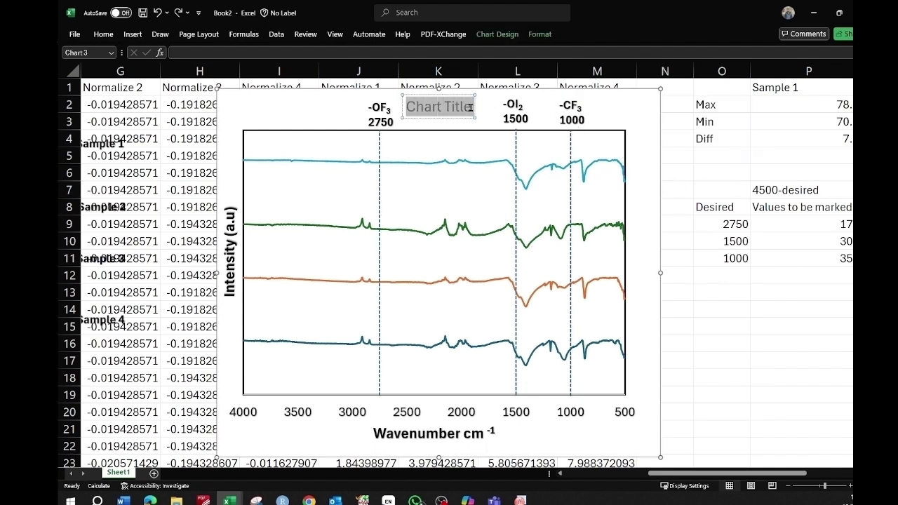
type("FTIR spectra")
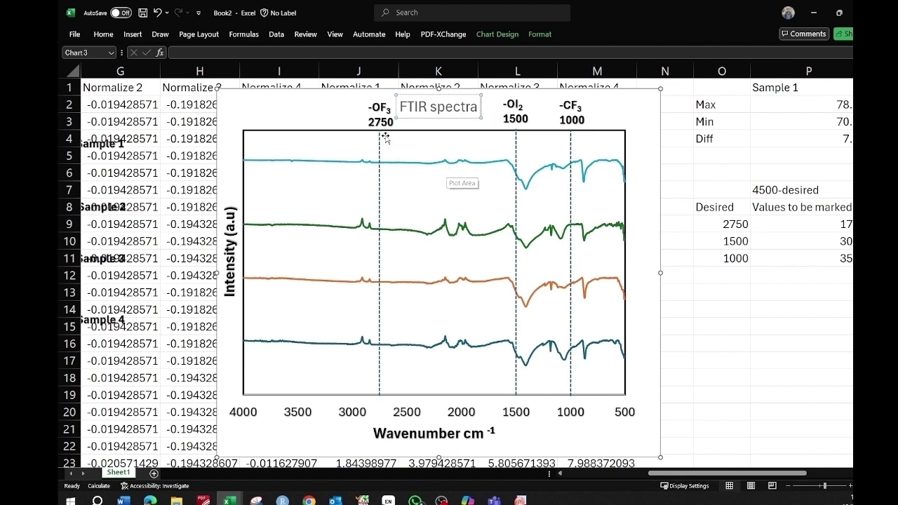
Set the font size of the -OF3 2750, -OI2 1500 and -CF3 1000 labels to 8.
left_click(388, 115)
left_click(380, 94)
left_click(519, 114, "ctrl")
left_click(581, 112, "ctrl")
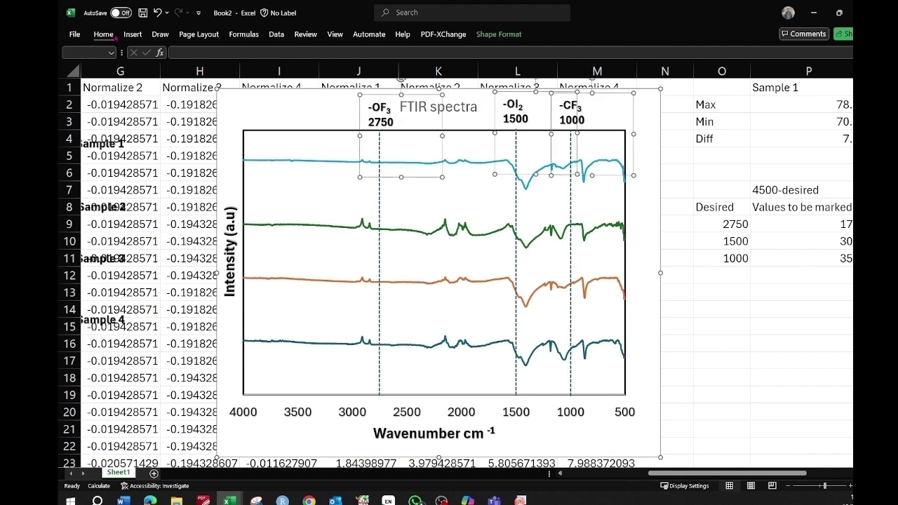
left_click(105, 35)
left_click(207, 54)
left_click(194, 70)
left_click(681, 166)
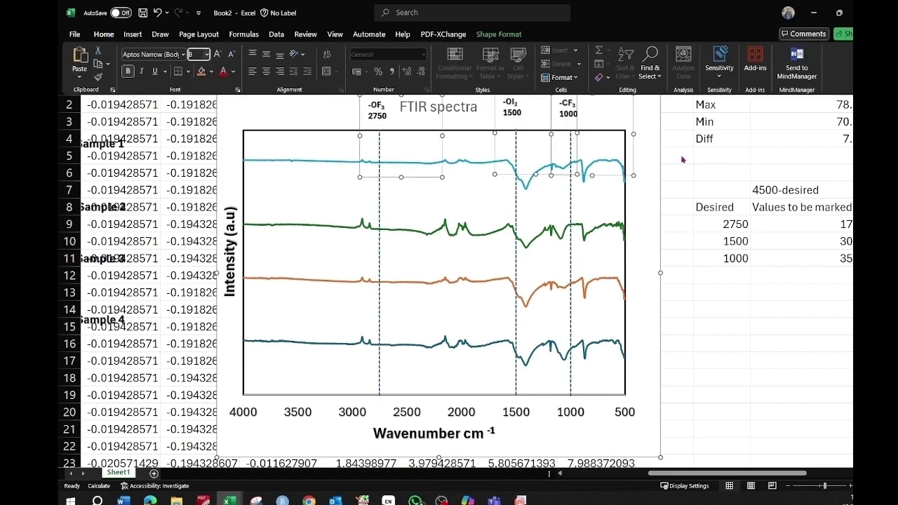
Move the three wavenumber labels down so they sit just above the plot frame at their dashed lines.
left_click(378, 104)
left_click_drag(376, 93, 380, 100)
left_click(518, 105)
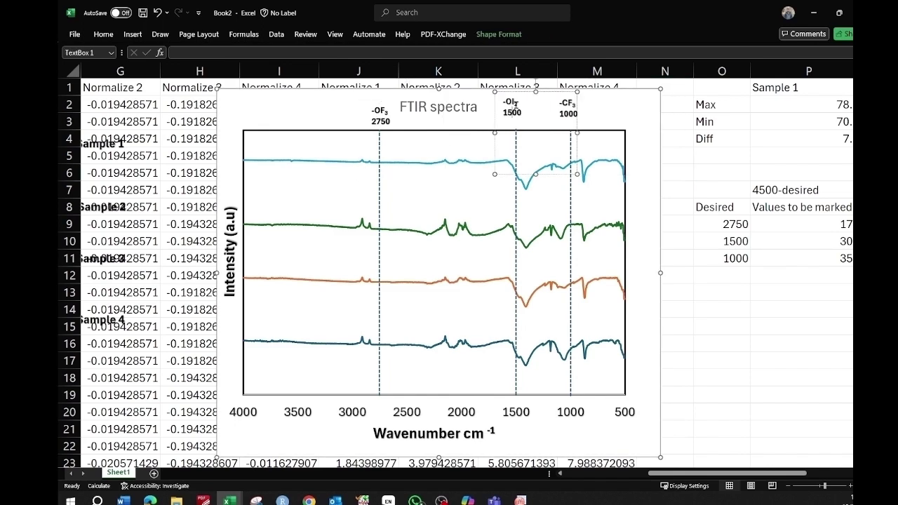
left_click_drag(518, 94, 571, 117)
left_click(569, 103)
left_click(571, 110)
Move the FTIR spectra title slightly upward and make its text black.
left_click(468, 103)
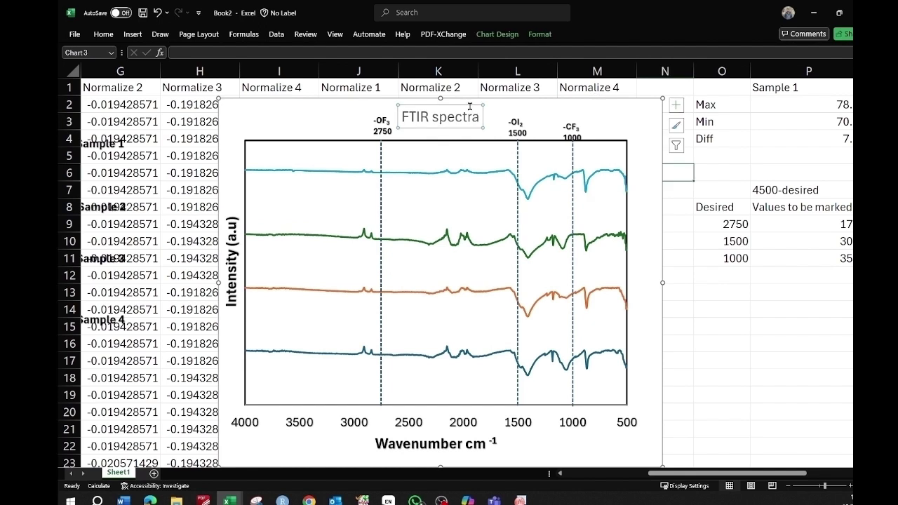
left_click_drag(472, 98, 472, 99)
left_click(533, 35)
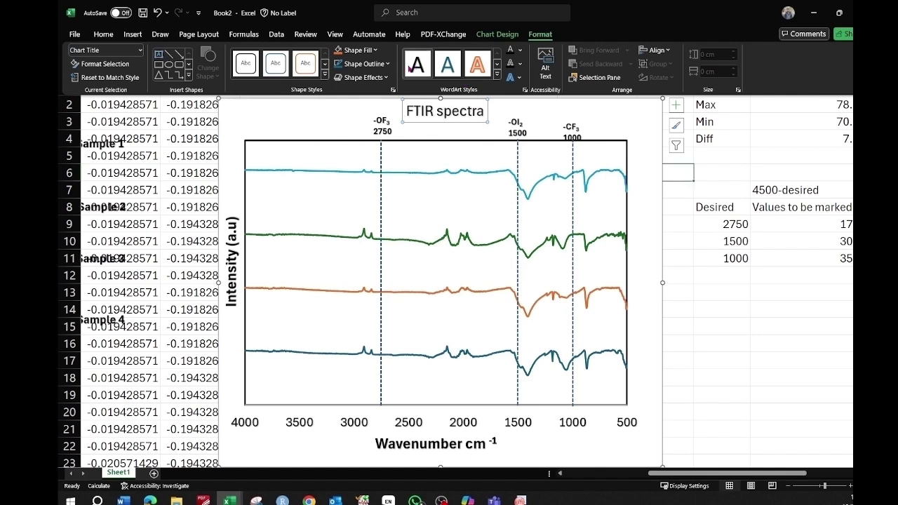
Try a font size of 16 for the FTIR spectra title.
left_click(105, 35)
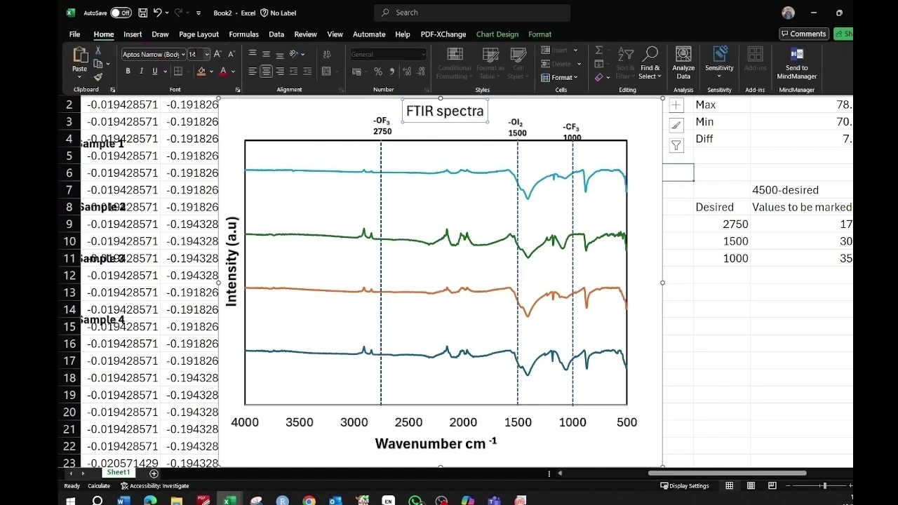
left_click(207, 54)
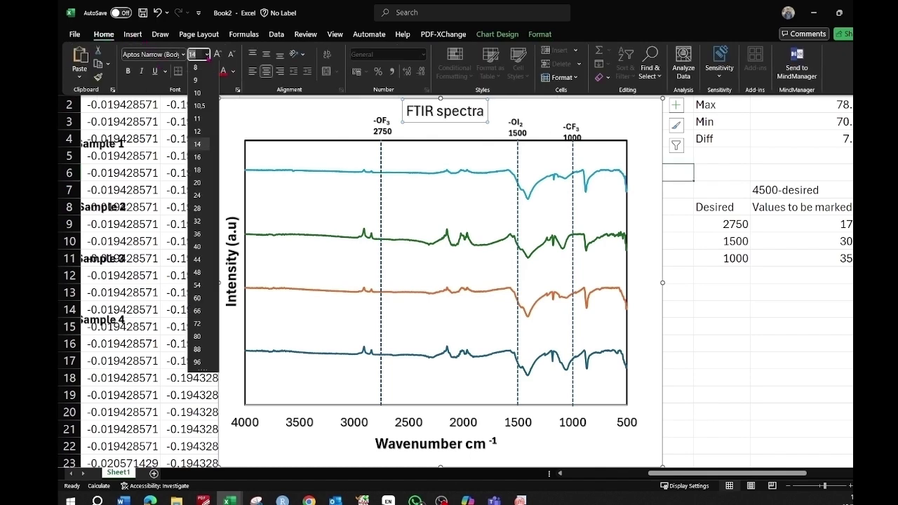
left_click(197, 158)
left_click(620, 106)
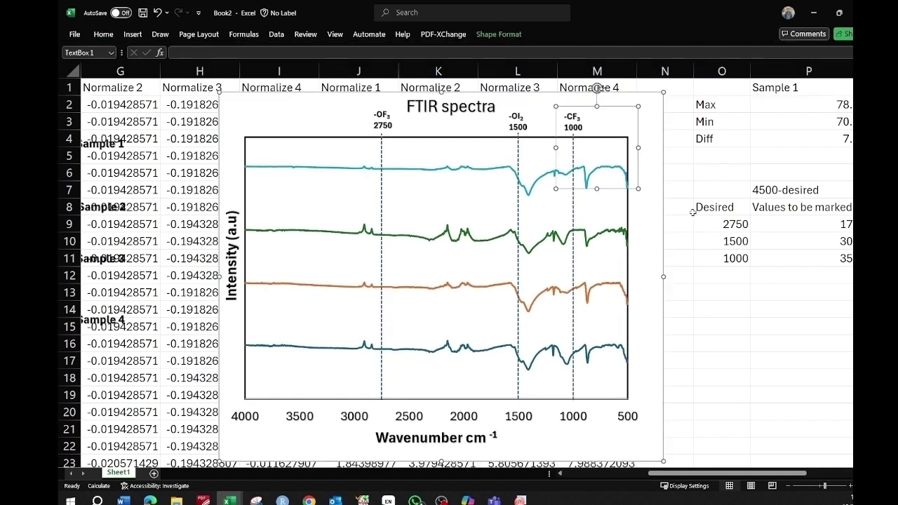
key("ctrl+z")
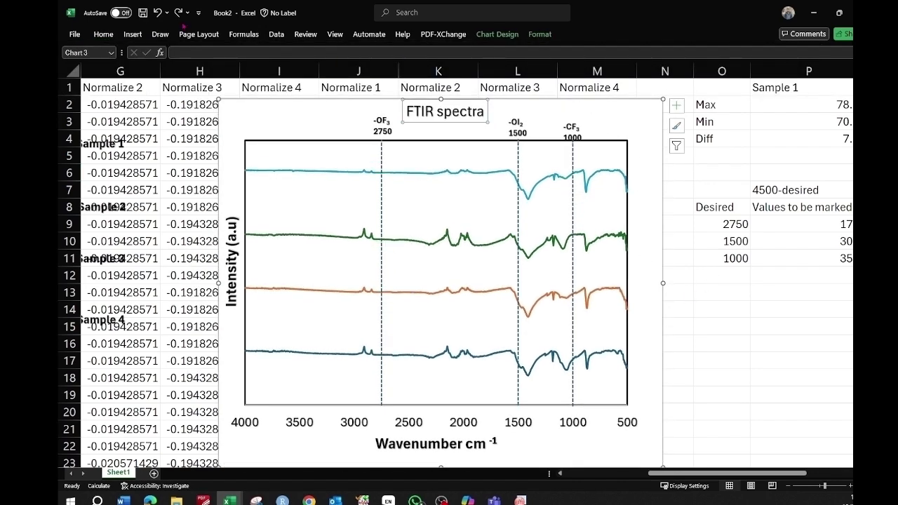
Make the FTIR spectra title bold.
left_click(103, 34)
left_click(126, 76)
left_click(760, 332)
left_click(321, 129)
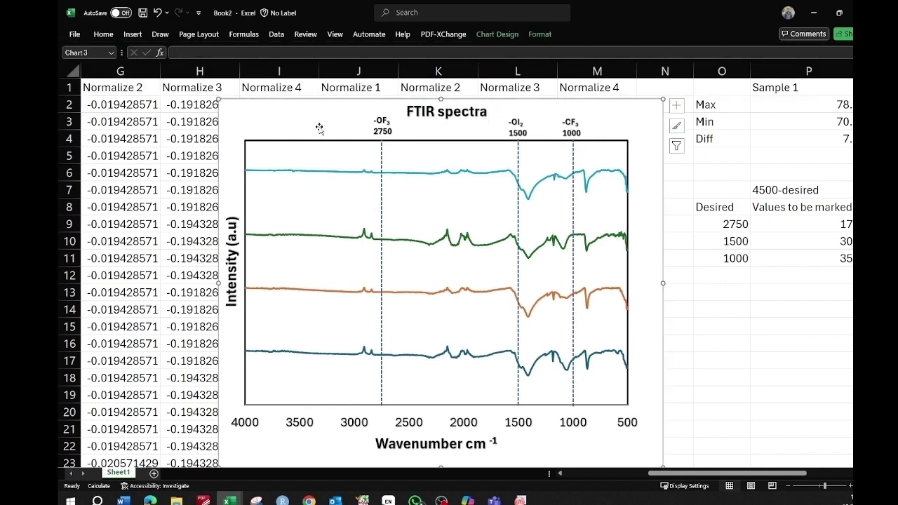
Insert a text box reading "Sample 1" in the chart and place it just above the uppermost spectrum.
left_click(133, 34)
left_click(680, 63)
left_click_drag(287, 157, 370, 240)
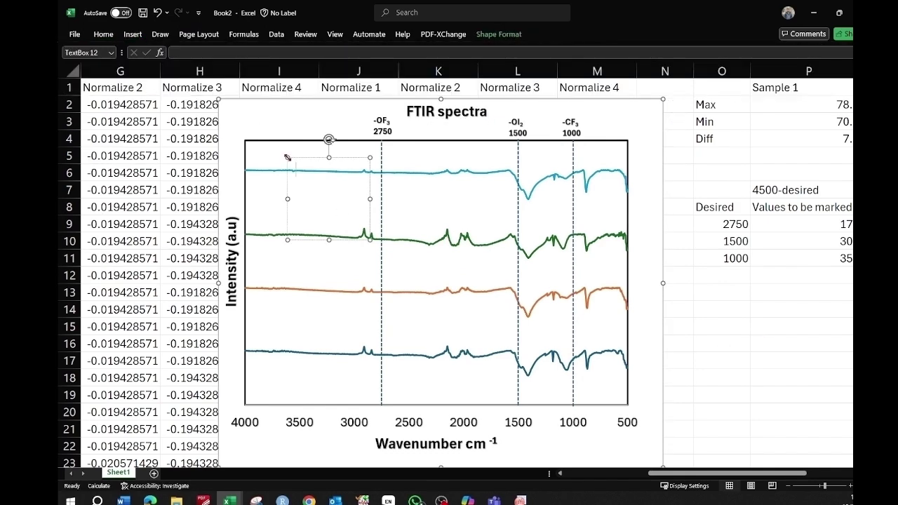
left_click(284, 195)
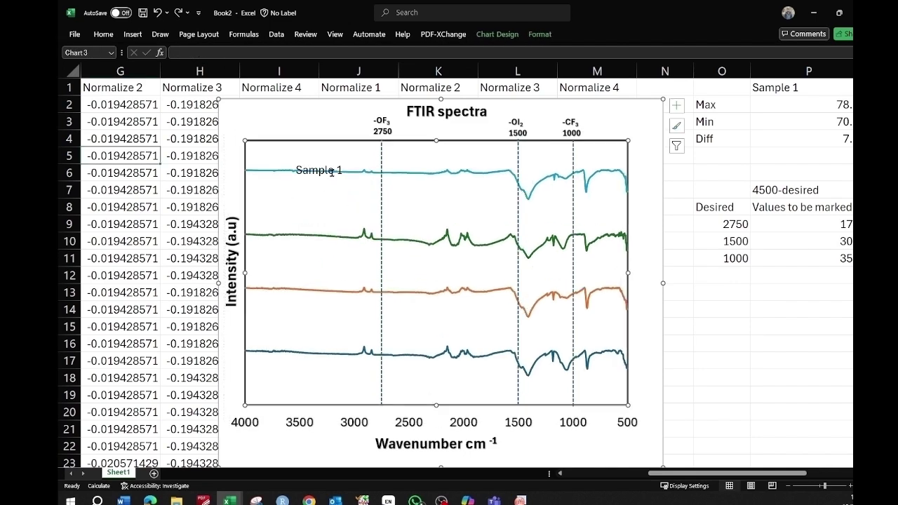
left_click(331, 171)
left_click_drag(313, 158, 308, 148)
Make the Sample 1 label text bold.
left_click(498, 34)
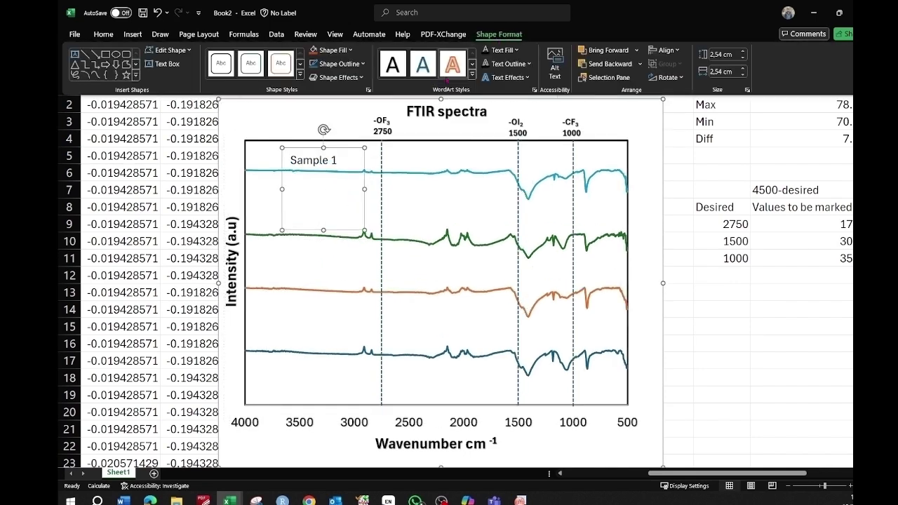
left_click(103, 34)
left_click(128, 70)
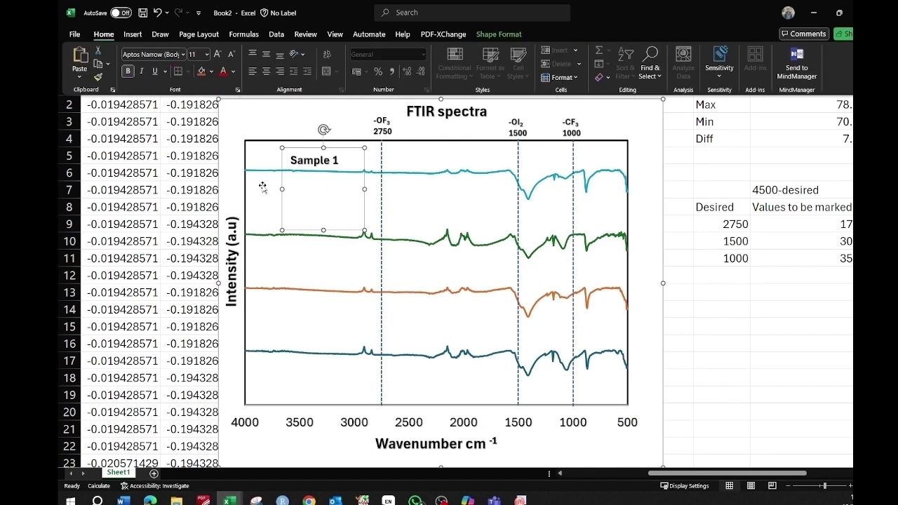
left_click(263, 187)
Copy the Sample 1 label and place one duplicate above each of the green, orange and dark blue spectra.
left_click(323, 159)
left_click(308, 156)
left_click(305, 153)
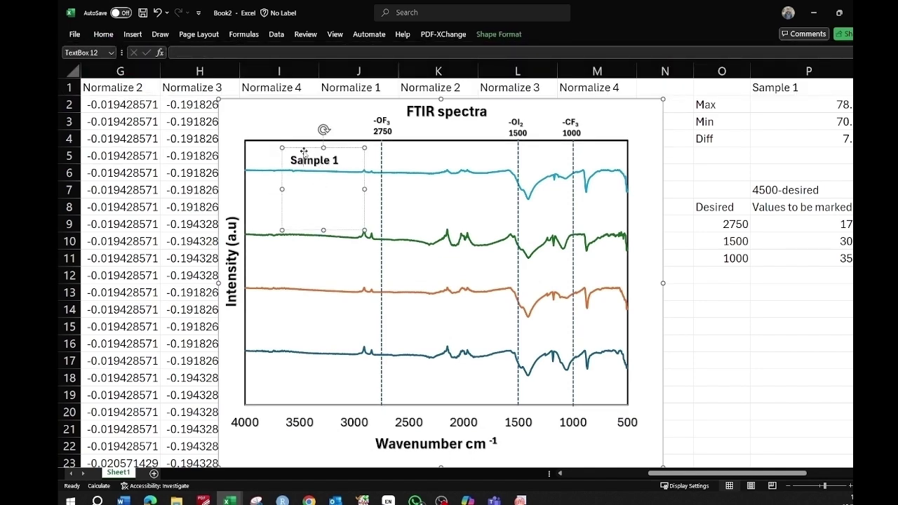
right_click(303, 149)
left_click(271, 206)
right_click(271, 206)
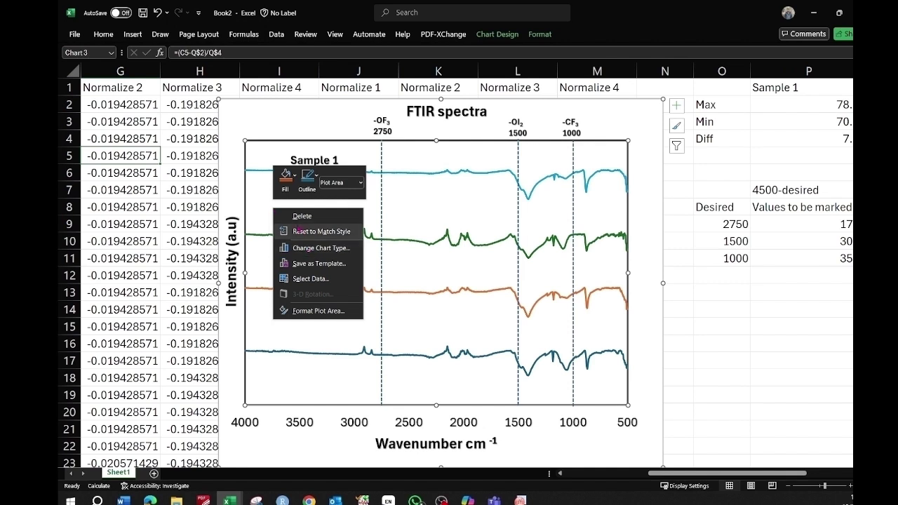
right_click(303, 211)
left_click(275, 203)
key("ctrl+v")
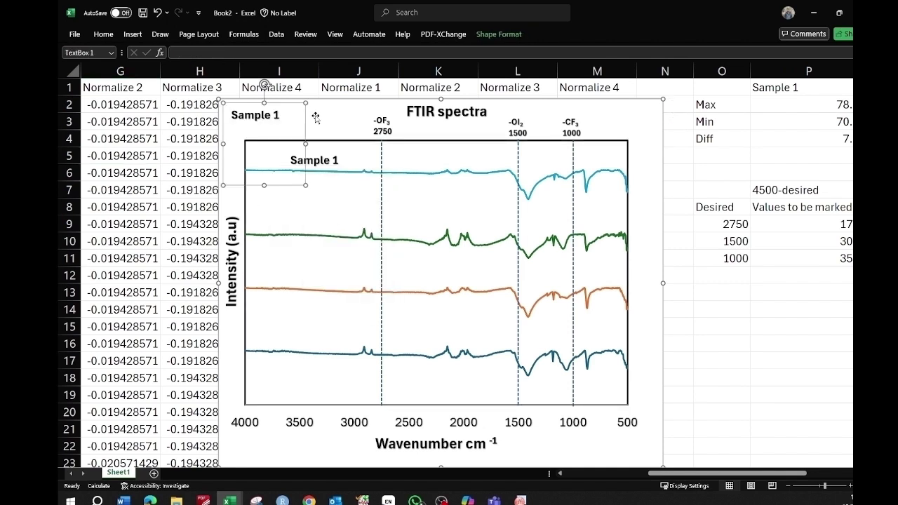
left_click_drag(305, 119, 362, 222)
key("ctrl+v")
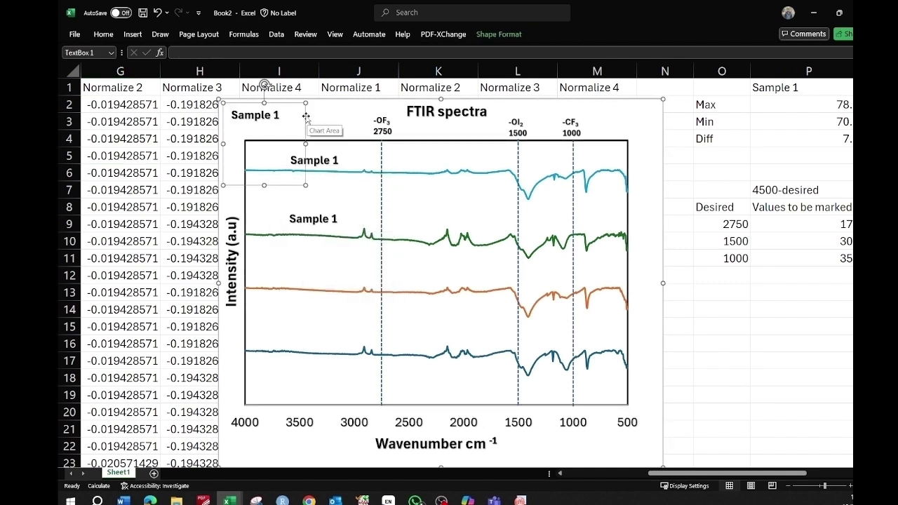
left_click_drag(307, 122, 367, 344)
Renumber the three duplicated labels from upper to lower as Sample 2, Sample 3 and Sample 4.
left_click(329, 220)
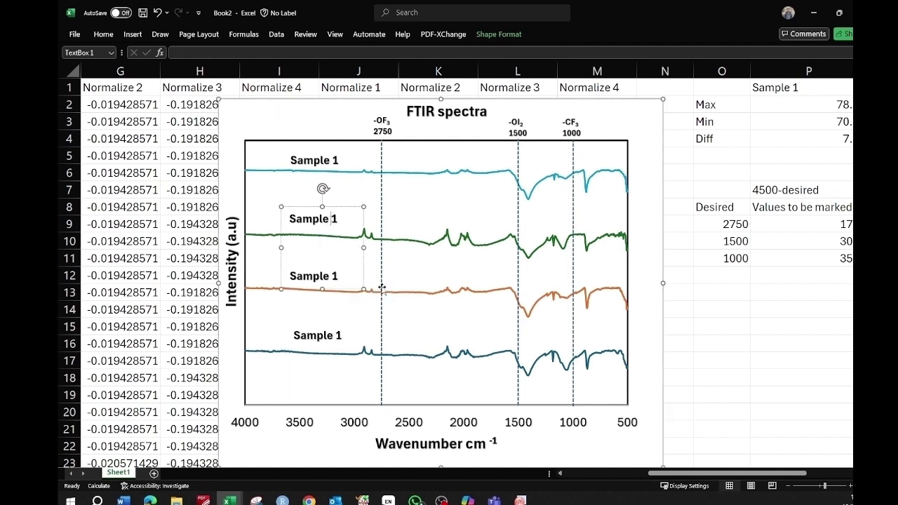
key("Delete")
type("2")
left_click(334, 275)
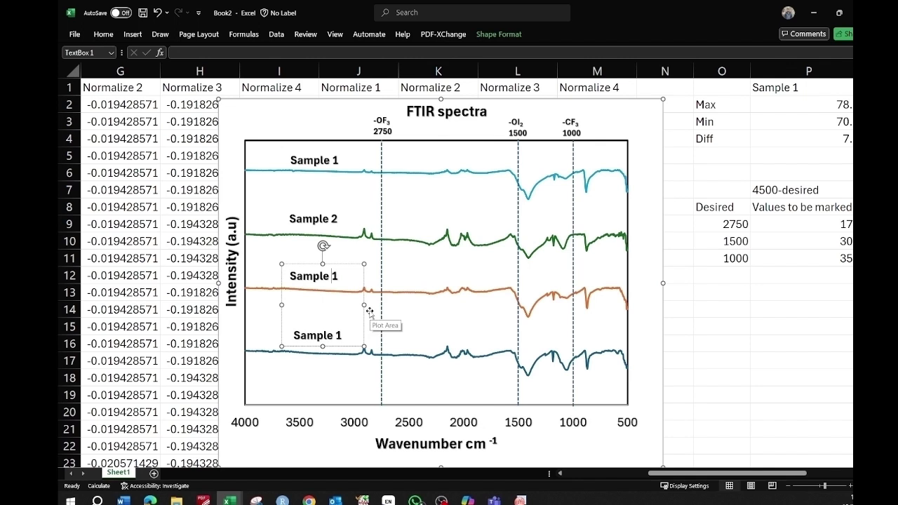
left_click(333, 340)
key("shift+Right")
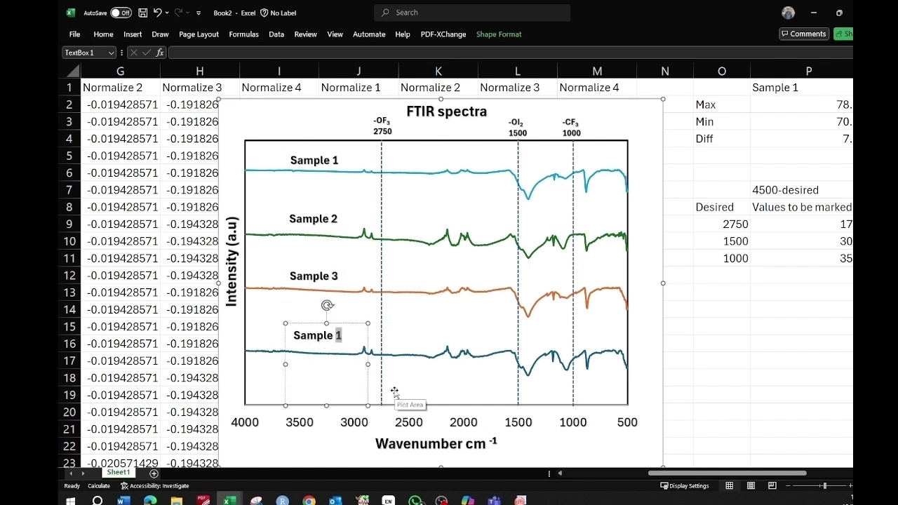
type("4")
left_click(412, 233)
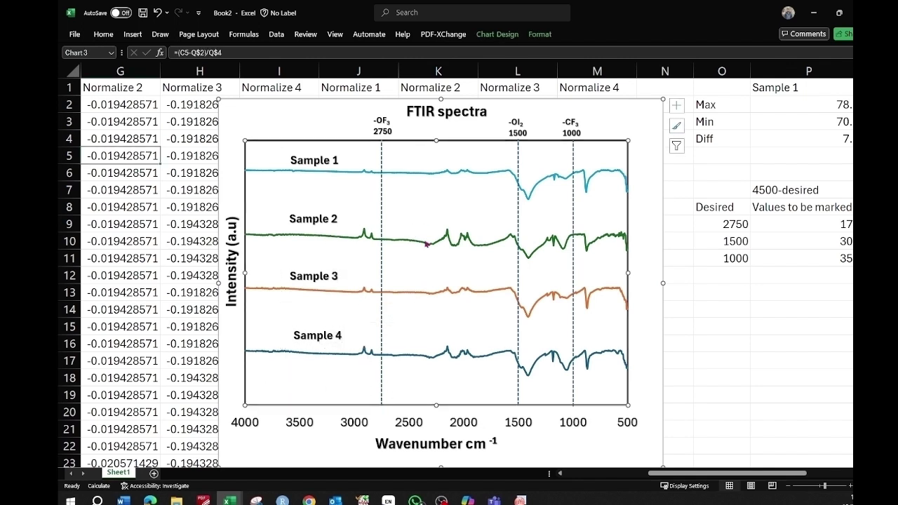
Copy the whole FTIR spectra chart with its labels to the clipboard.
left_click(302, 121)
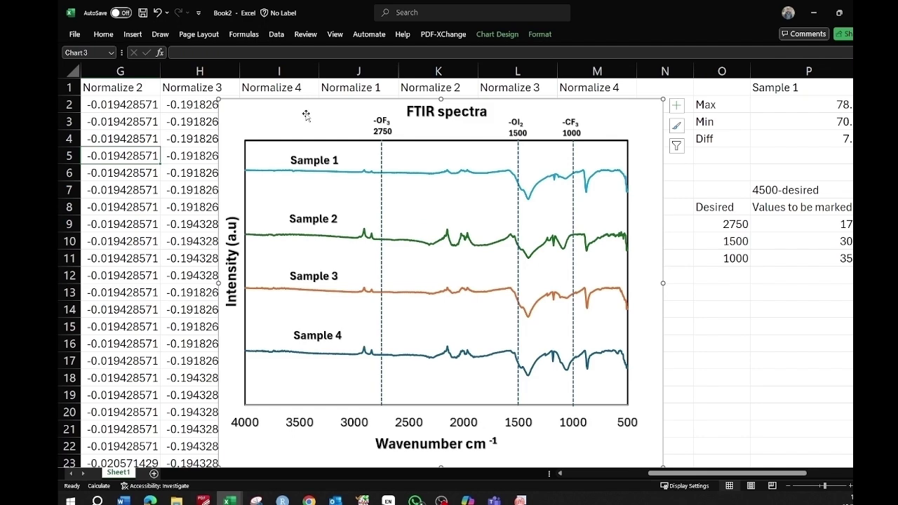
key("ctrl+q")
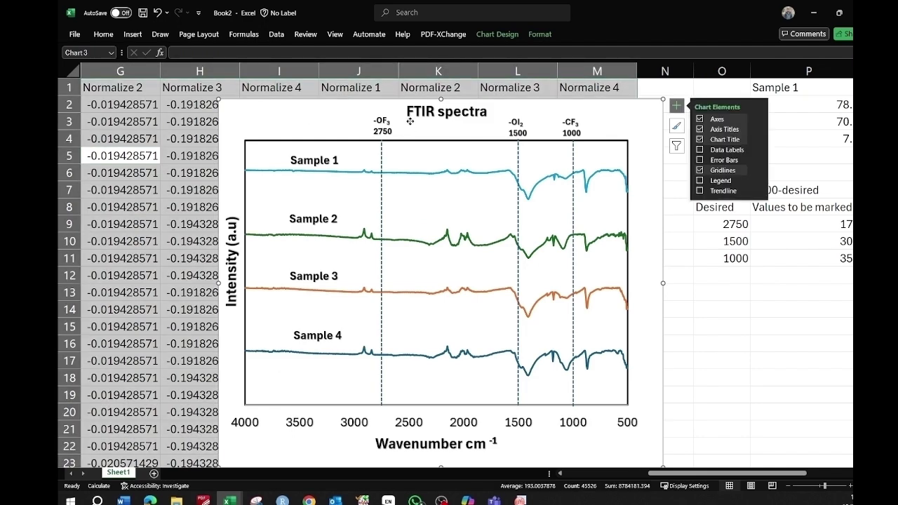
right_click(637, 115)
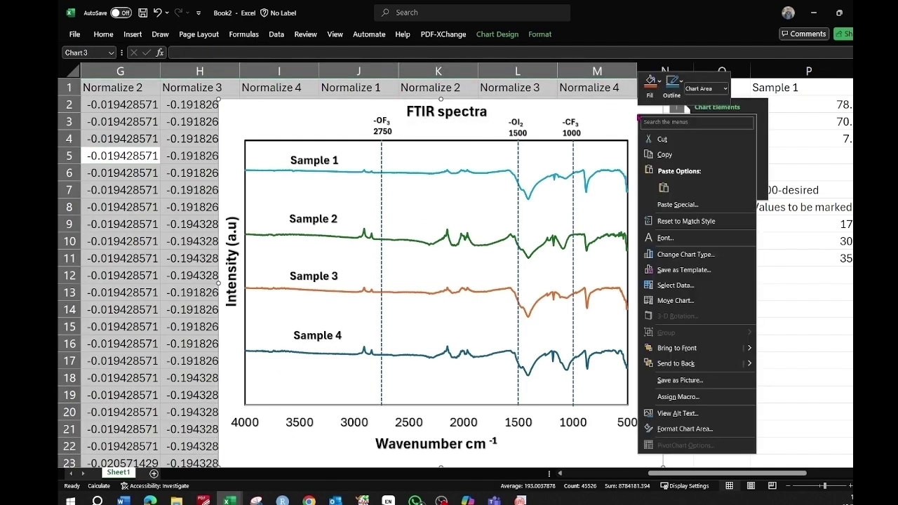
left_click(661, 156)
Switch to the blank Word document and paste the copied FTIR spectra chart into it.
key("alt+Tab")
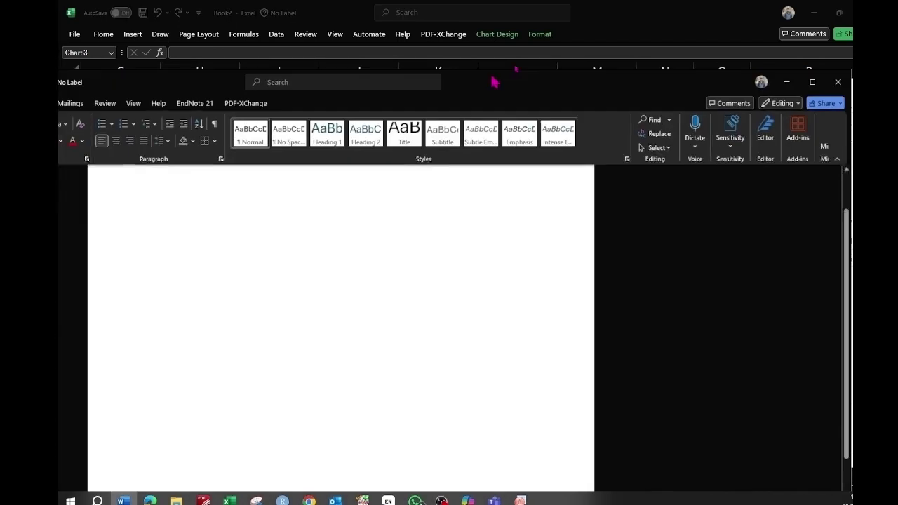
left_click_drag(493, 80, 620, 46)
scroll(317, 198, "up", 2)
right_click(317, 181)
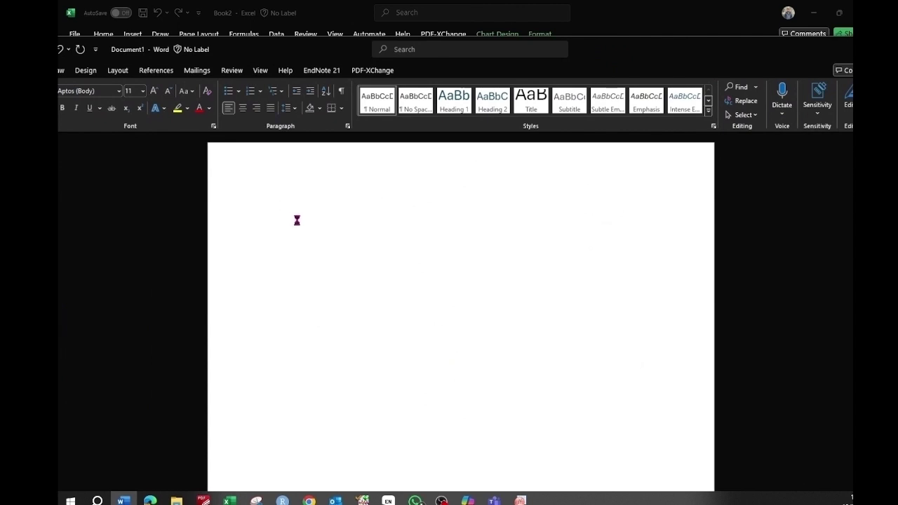
key("ctrl+v")
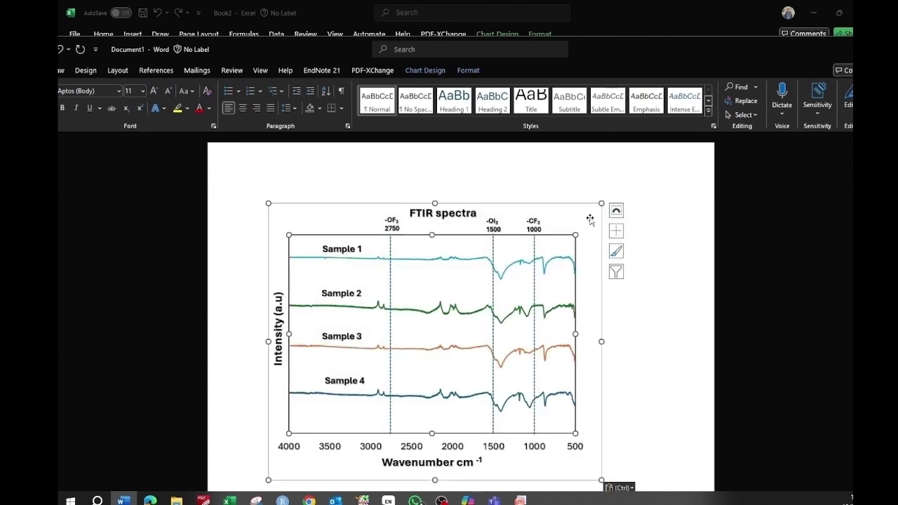
right_click(592, 204)
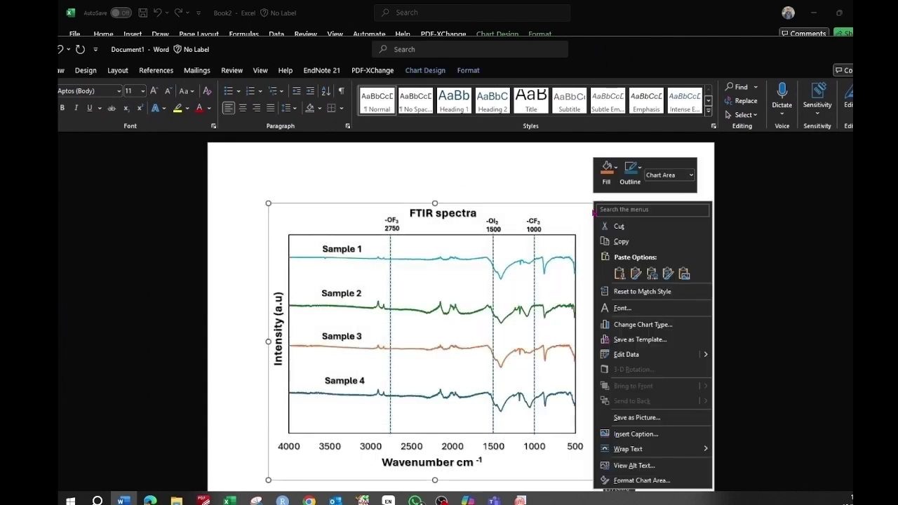
left_click(497, 235)
left_click(535, 181)
left_click(676, 357)
left_click(575, 234)
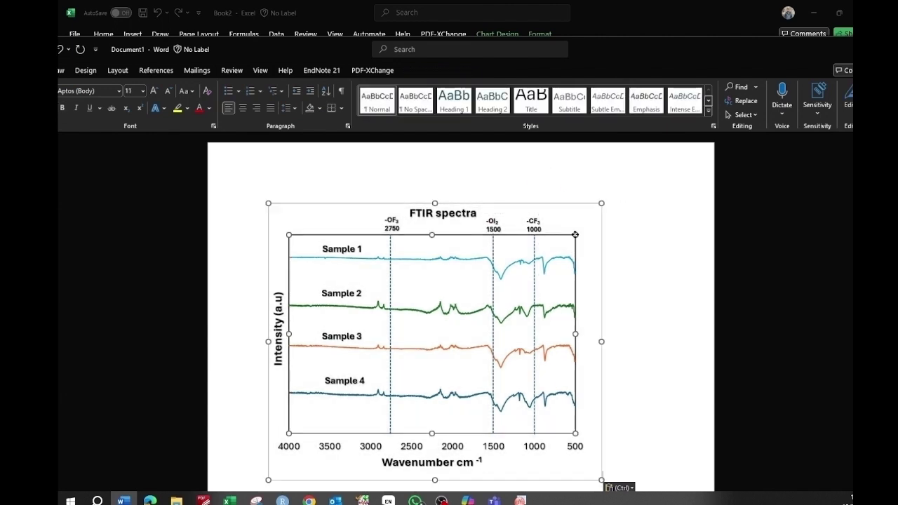
Paste a second copy of the FTIR spectra chart as a picture, a blank line below the first chart.
scroll(636, 411, "down", 1)
left_click(635, 411)
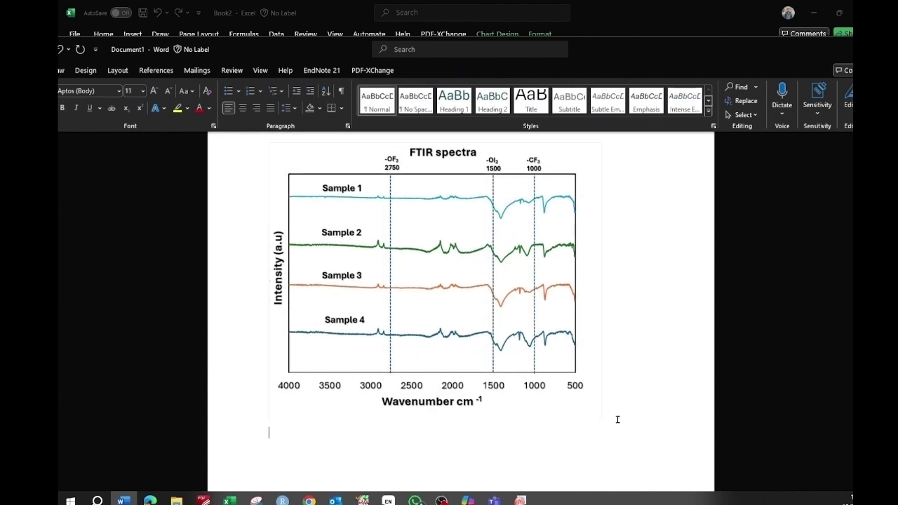
key("Return")
scroll(617, 420, "down", 1)
right_click(301, 400)
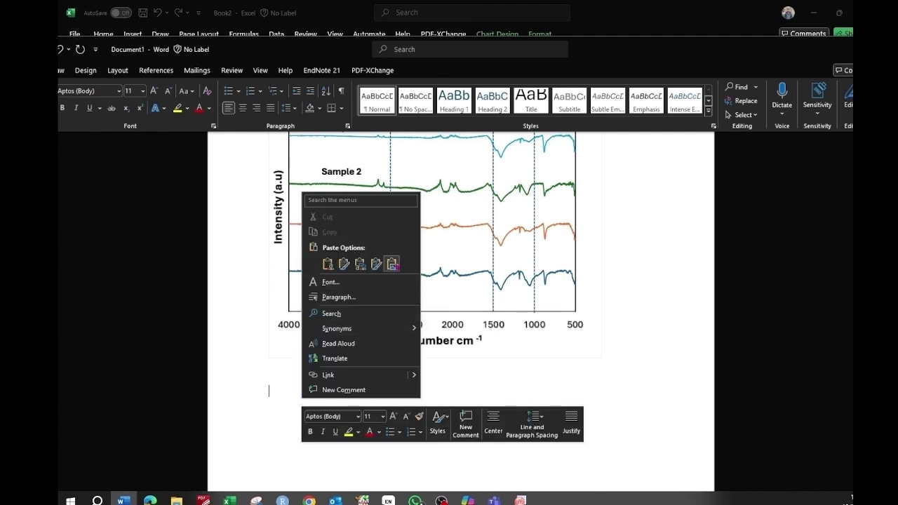
left_click(391, 263)
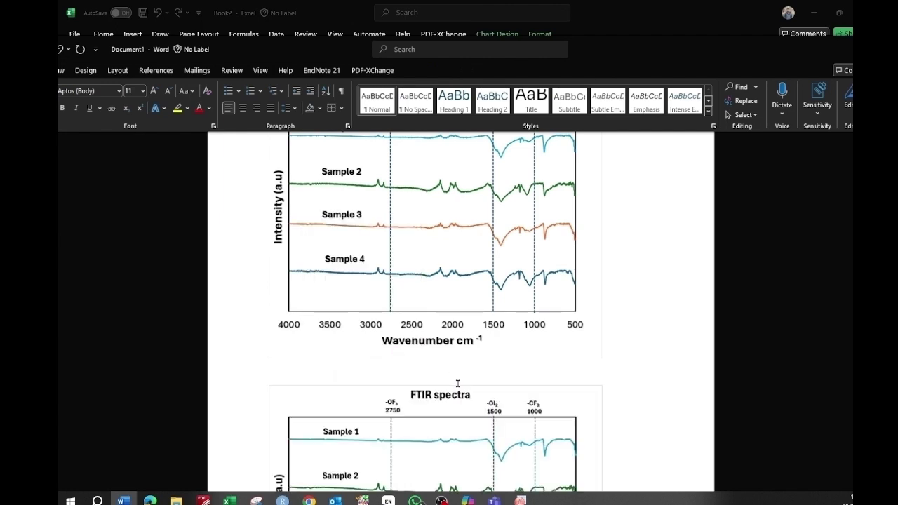
Check that the Sample 2 label in the first pasted chart can still be edited, and leave the chart.
left_click(341, 175)
left_click(344, 171)
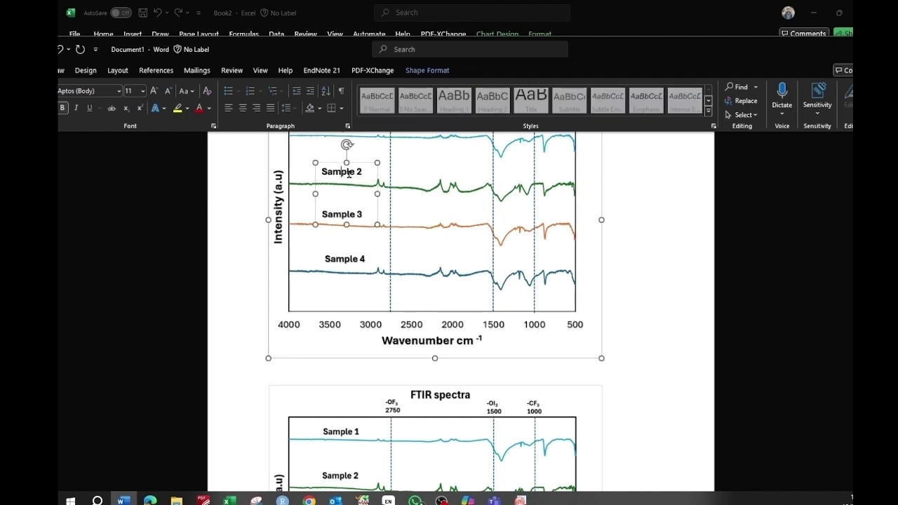
scroll(382, 291, "up", 3)
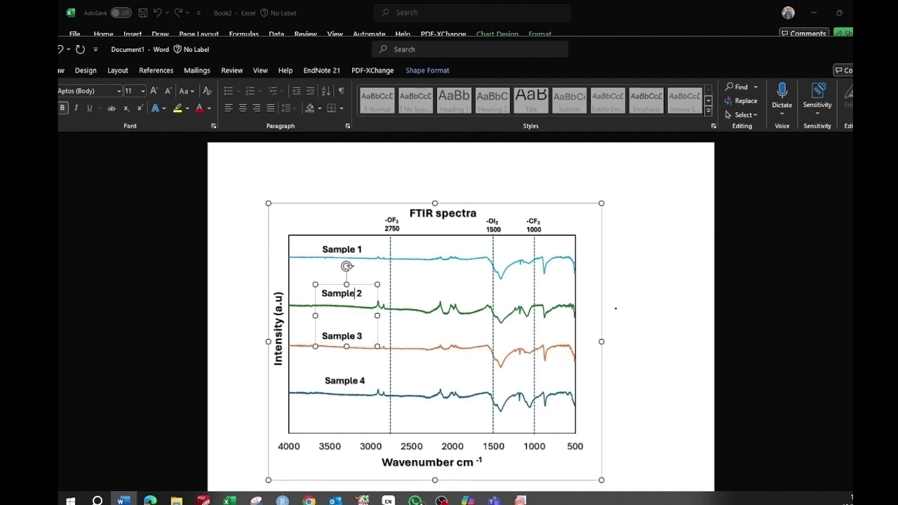
left_click(652, 274)
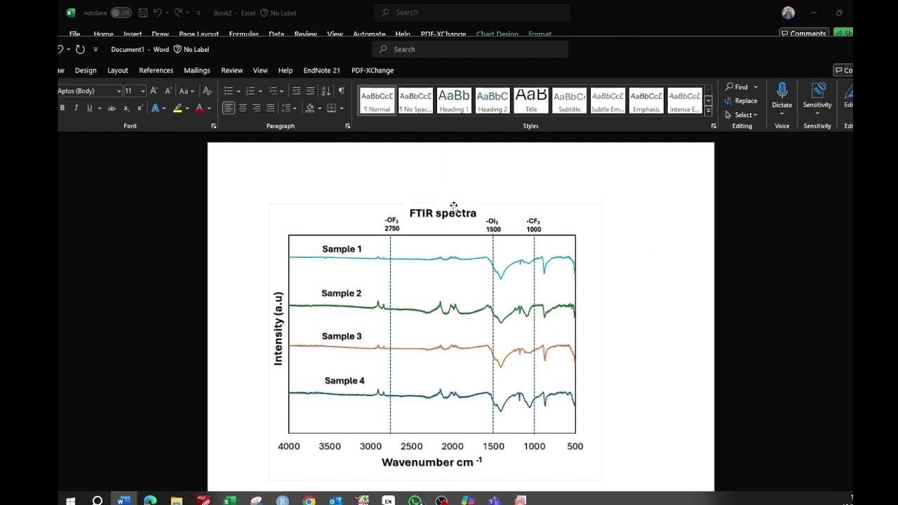